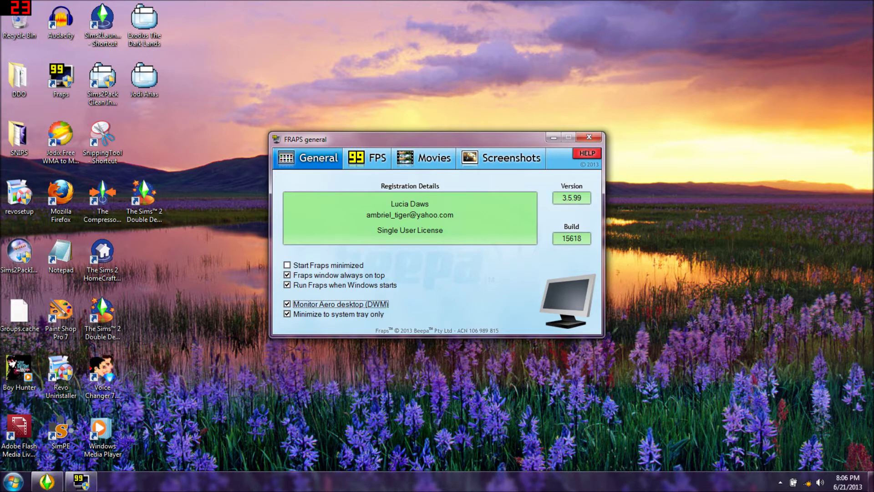
Step: Show the Fraps FPS benchmarking page (C:\Fraps\Benchmarks, hotkeys F11 and F12)
{"action": "left_click", "coordinate": [368, 158]}
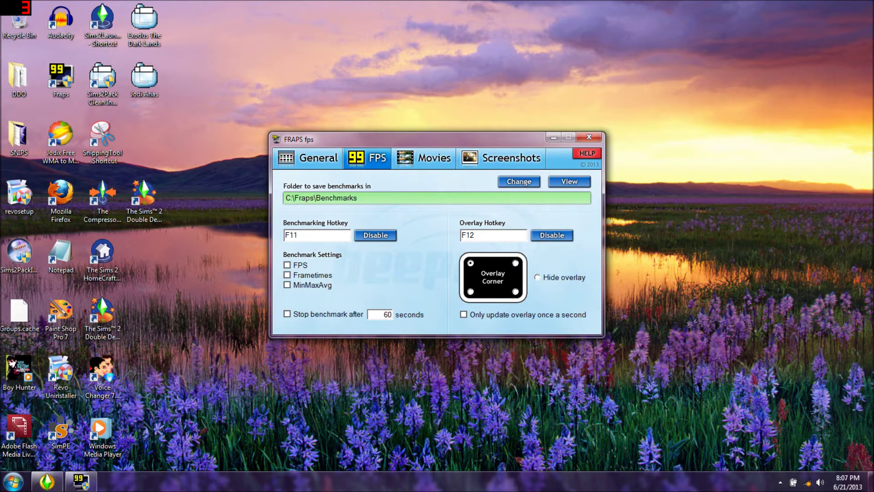
Step: Show the Fraps Movies page (C:\Fraps\Movies, hotkey F9, 60 fps full-size)
{"action": "left_click", "coordinate": [425, 158]}
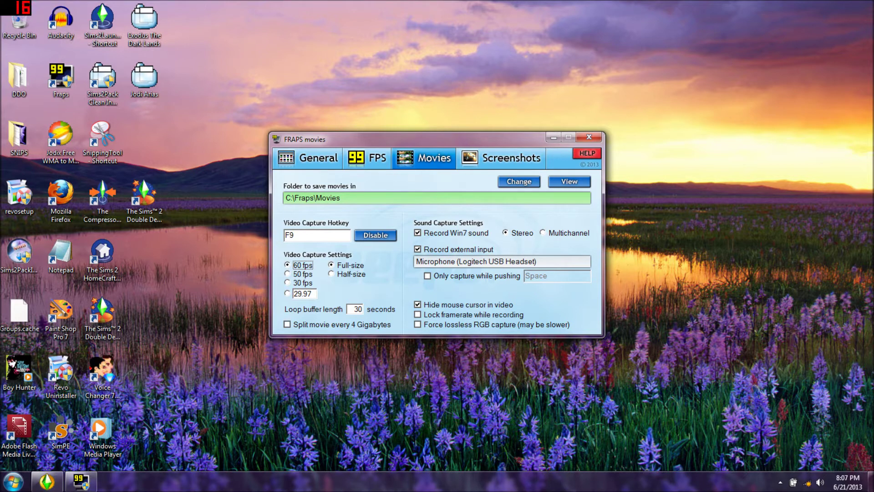
Step: Turn off 'Hide mouse cursor in video' on the Fraps Movies page
{"action": "left_click", "coordinate": [417, 304]}
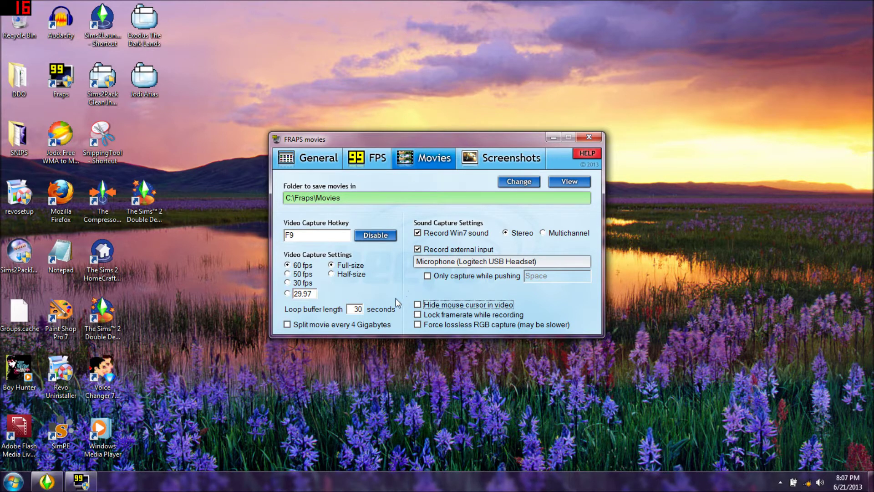
Step: Turn 'Hide mouse cursor in video' back on
{"action": "left_click", "coordinate": [417, 305]}
Step: Show the Fraps Screenshots page (C:\Fraps\Screenshots, hotkey F10, PNG format)
{"action": "left_click", "coordinate": [502, 158]}
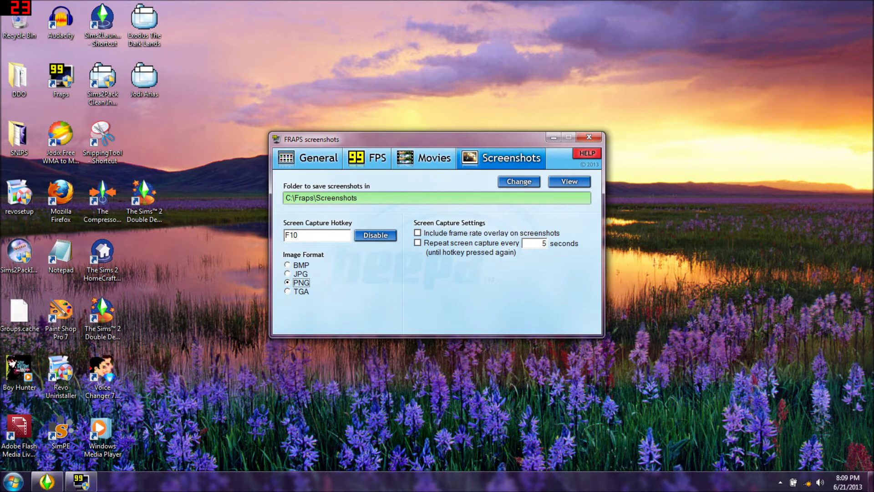
Step: Return to the Fraps Movies page with videos saved to C:\Fraps\Movies and hotkey F9
{"action": "left_click", "coordinate": [424, 158]}
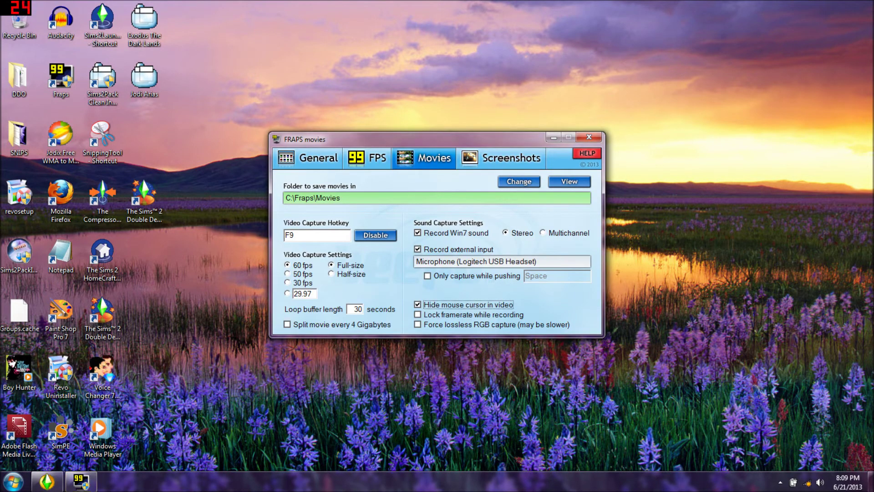
Step: Switch Fraps back to its General settings page
{"action": "left_click", "coordinate": [308, 158]}
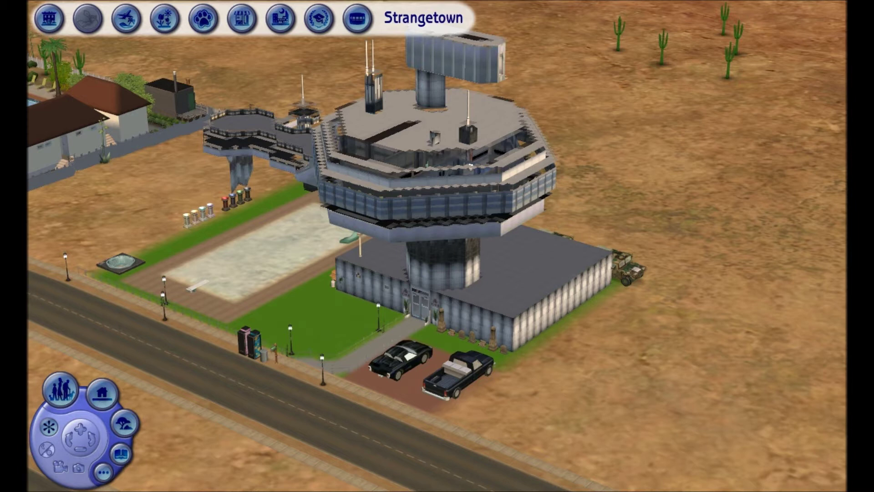
Step: Pan the Strangetown view right across the desert past the tower lot
{"action": "key", "text": "Right"}
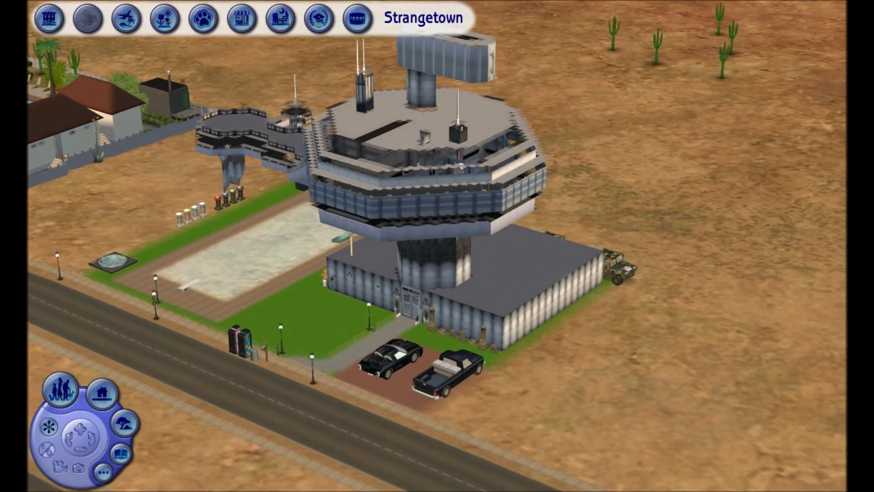
{"action": "key", "text": "Right"}
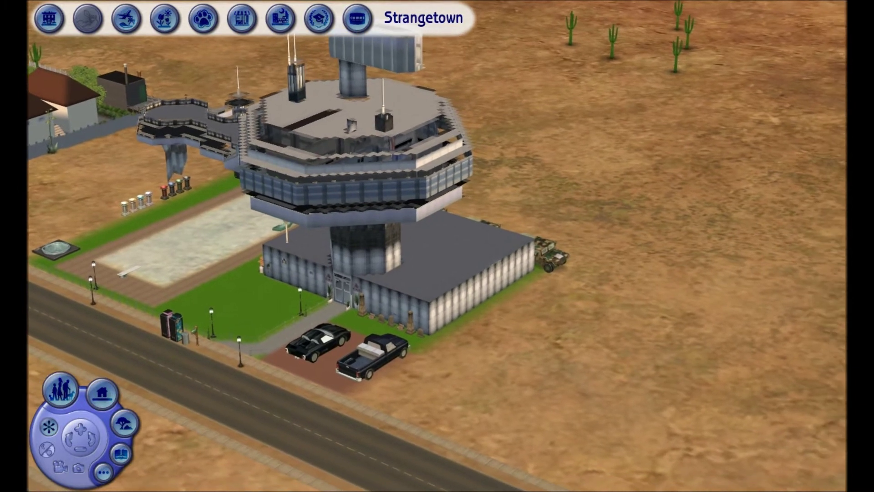
{"action": "key", "text": "Right"}
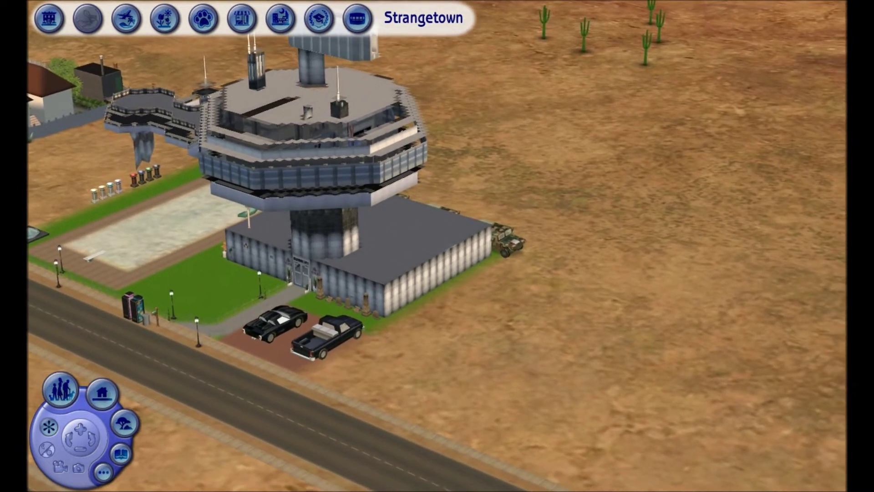
{"action": "key", "text": "Right"}
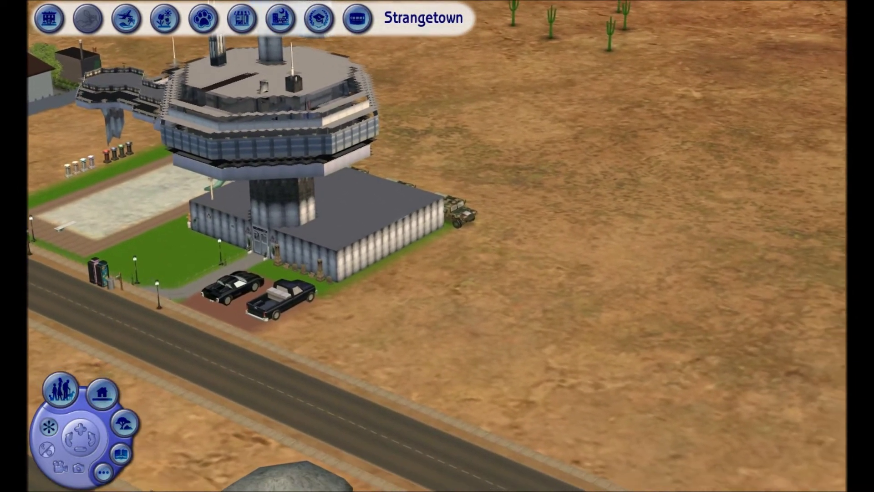
{"action": "key", "text": "Right"}
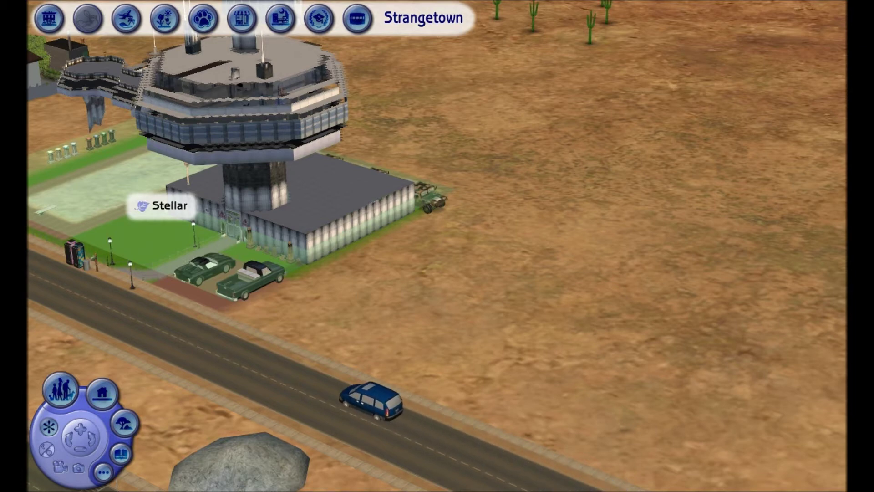
Step: Move the camera back and forth until the Stellar lot is centred
{"action": "key", "text": "Up"}
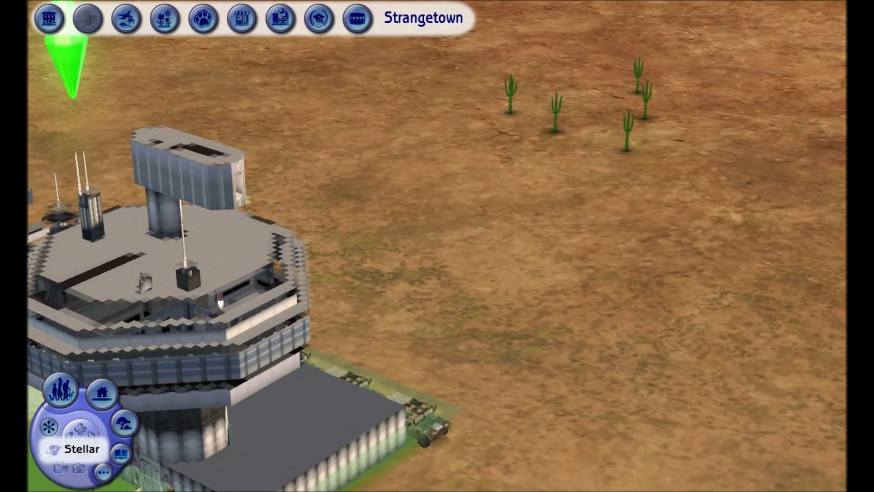
{"action": "key", "text": "Left"}
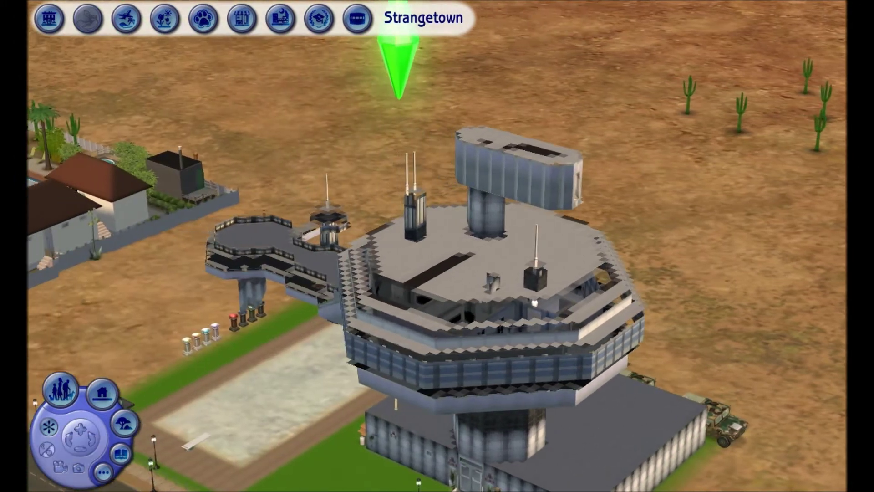
{"action": "key", "text": "Left"}
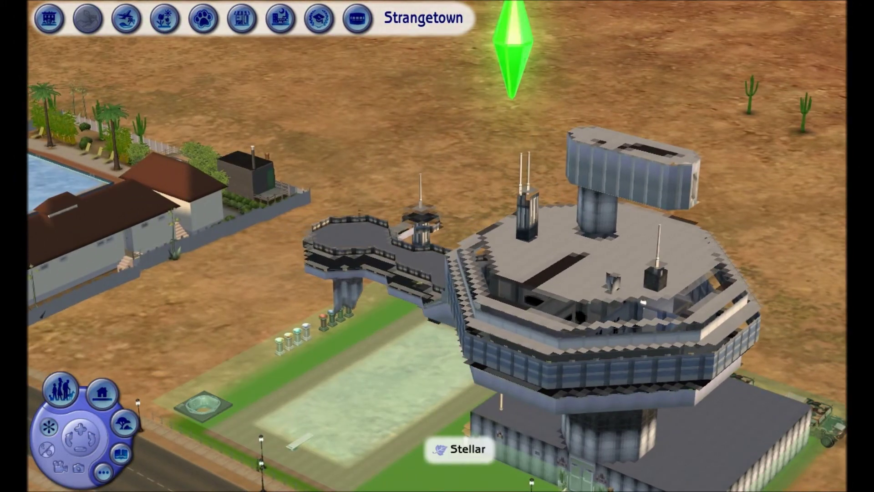
{"action": "key", "text": "Down"}
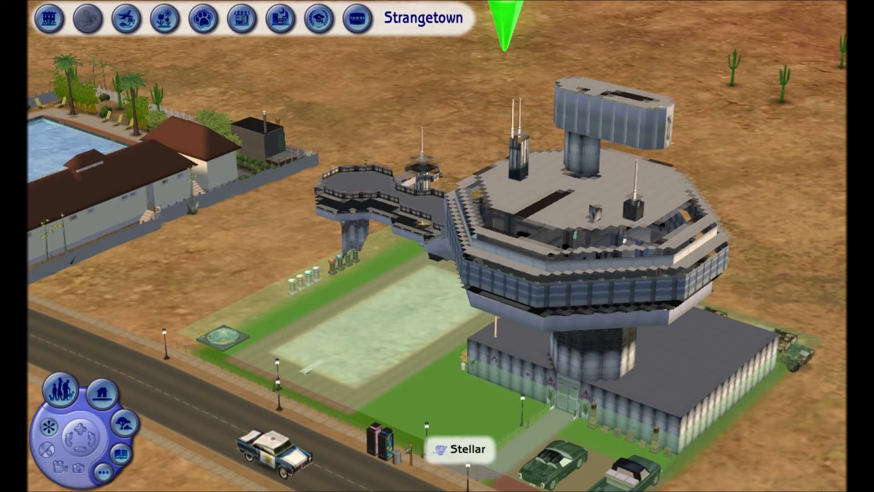
{"action": "key", "text": "Right"}
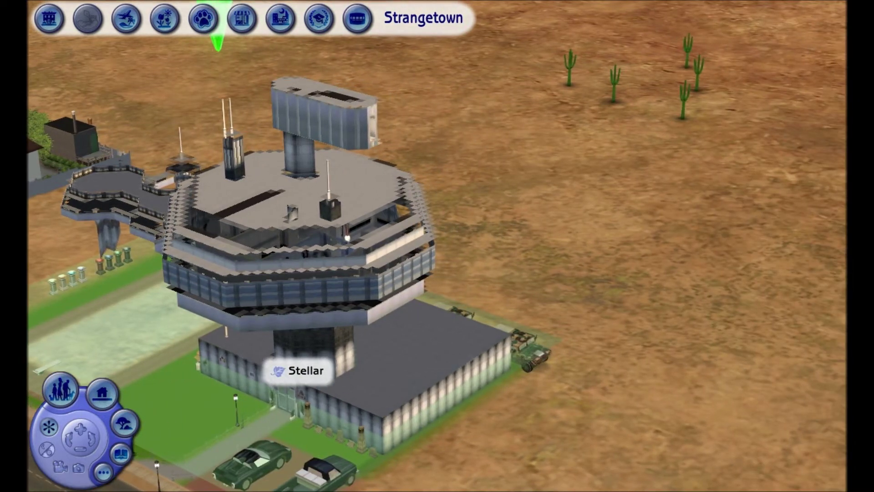
{"action": "key", "text": "Left"}
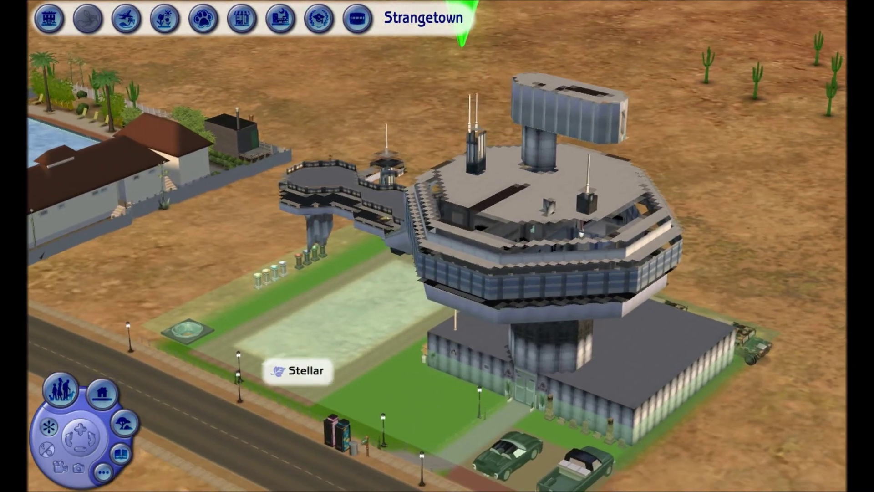
{"action": "key", "text": "Down"}
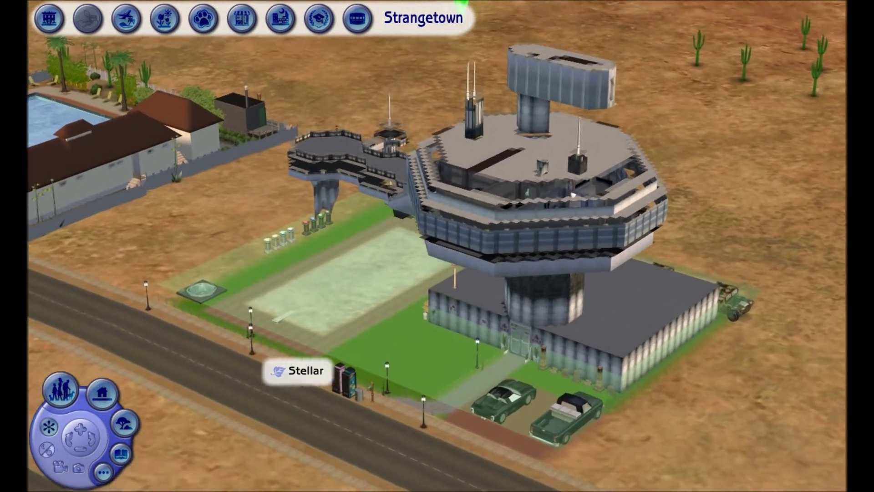
{"action": "key", "text": "Up"}
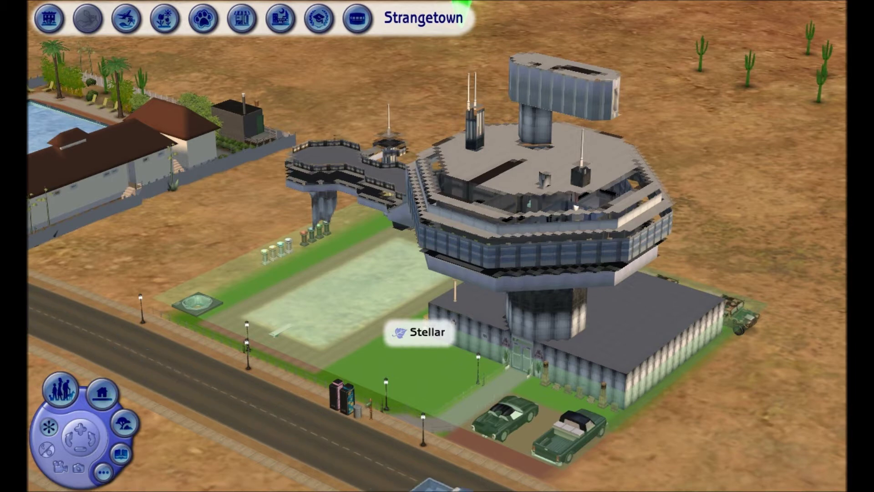
Step: Pull back to the crossroads, then pan past the tower and re-centre the Stellar lot
{"action": "key", "text": "Down"}
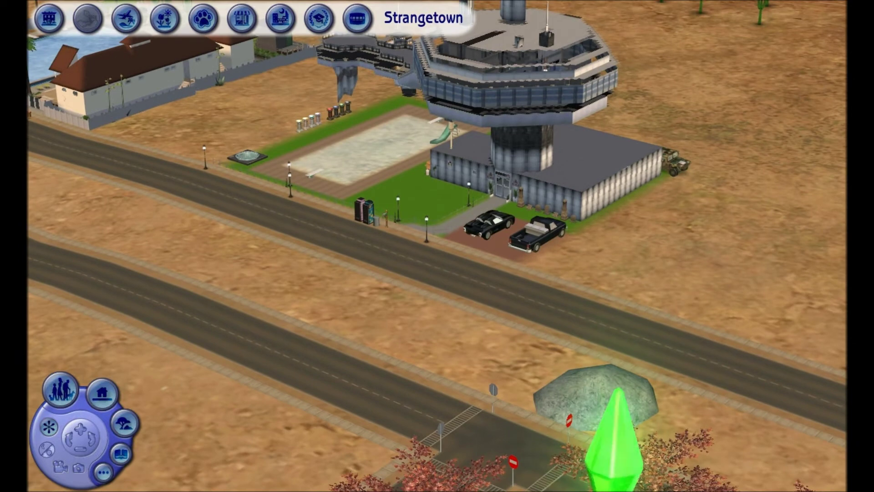
{"action": "key", "text": "Up"}
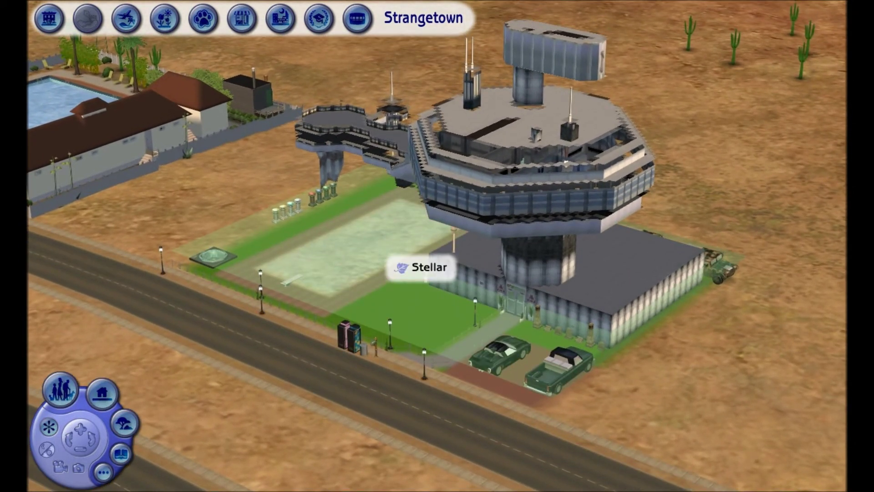
{"action": "key", "text": "Right"}
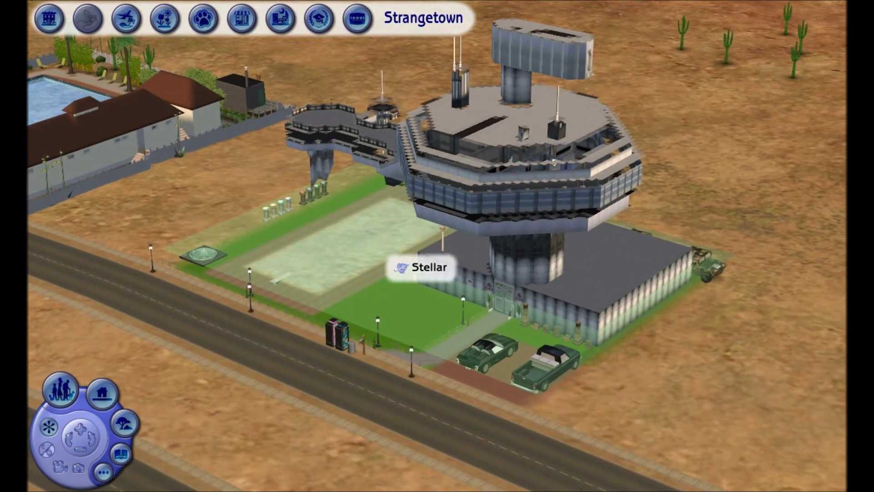
{"action": "key", "text": "Right"}
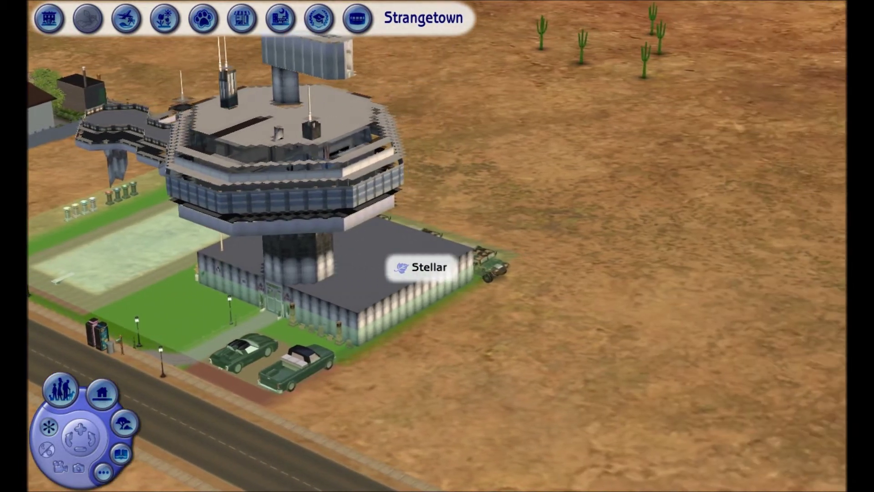
{"action": "key", "text": "Up"}
{"action": "key", "text": "Left"}
{"action": "key", "text": "Up"}
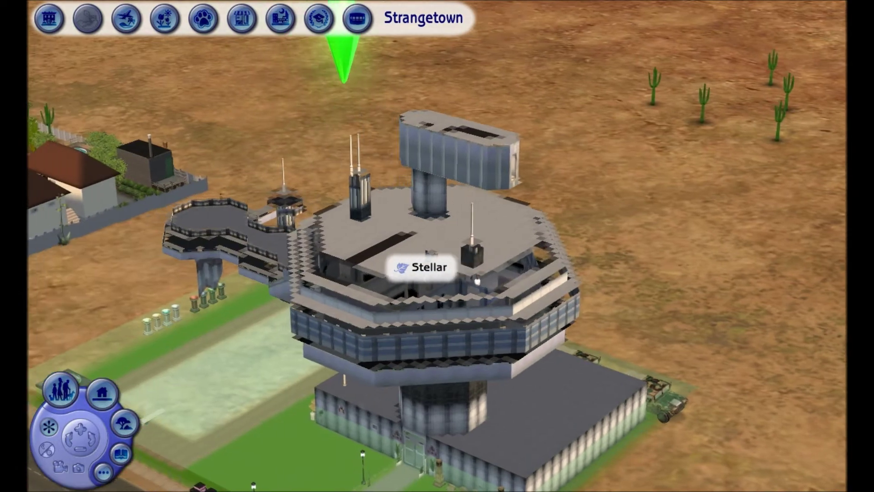
Step: Zoom out to the playground house and pool and lounge lots, then return to Stellar
{"action": "key", "text": "minus"}
{"action": "key", "text": "Down"}
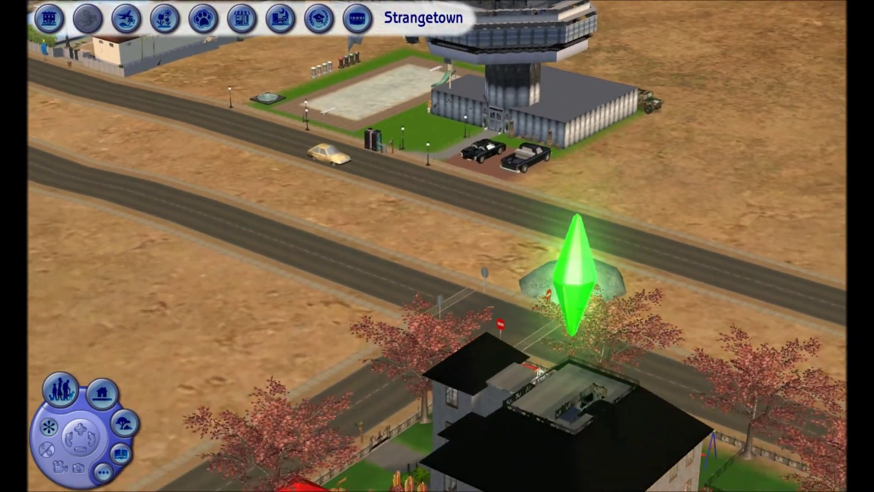
{"action": "key", "text": "Down"}
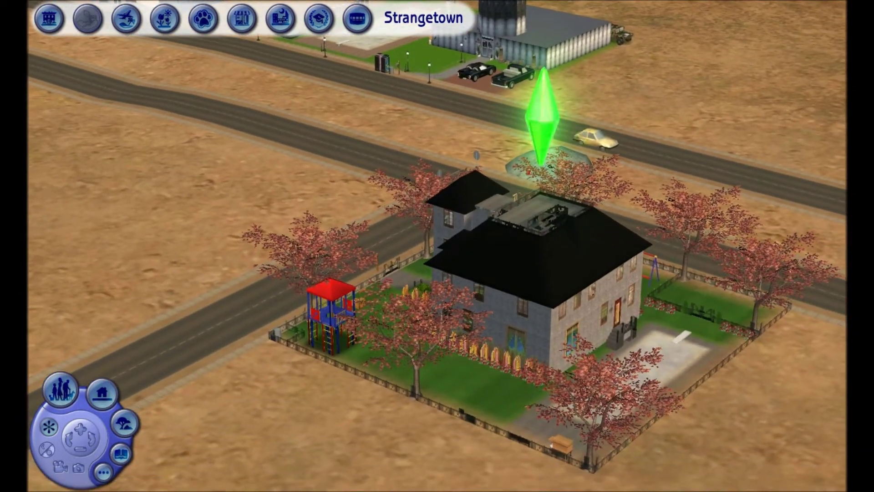
{"action": "key", "text": "Left"}
{"action": "key", "text": "Up"}
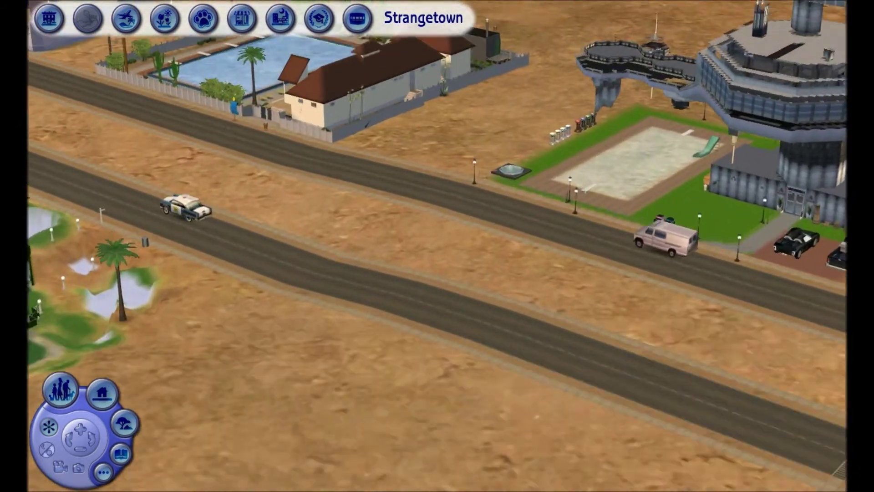
{"action": "key", "text": "Up"}
{"action": "key", "text": "Right"}
{"action": "key", "text": "Right"}
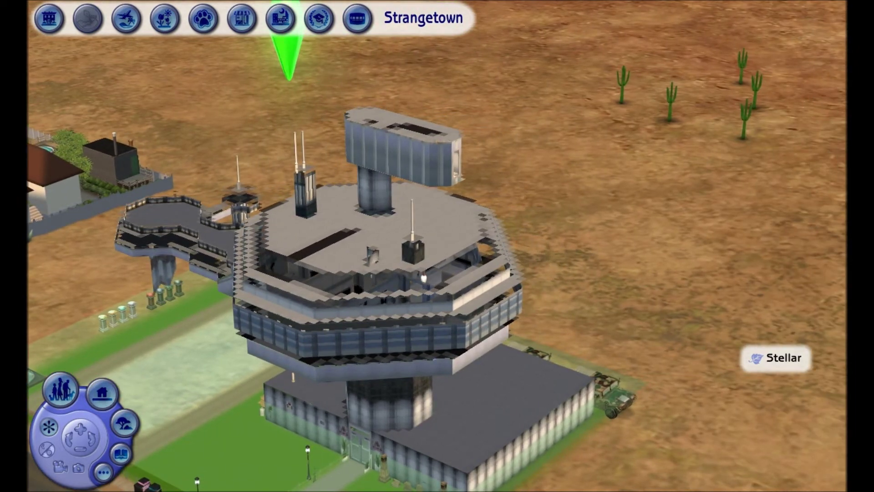
Step: View the road with parked cars and the pool lot, re-framing Stellar beside it
{"action": "key", "text": "Down"}
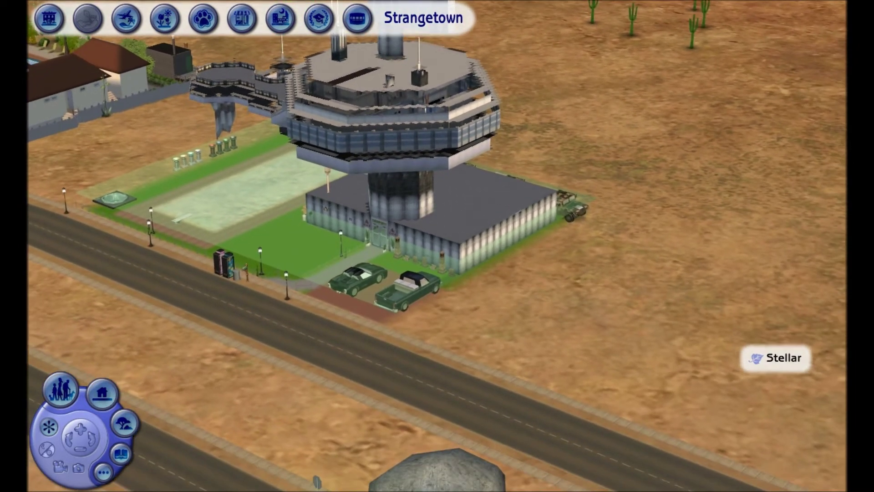
{"action": "key", "text": "Left"}
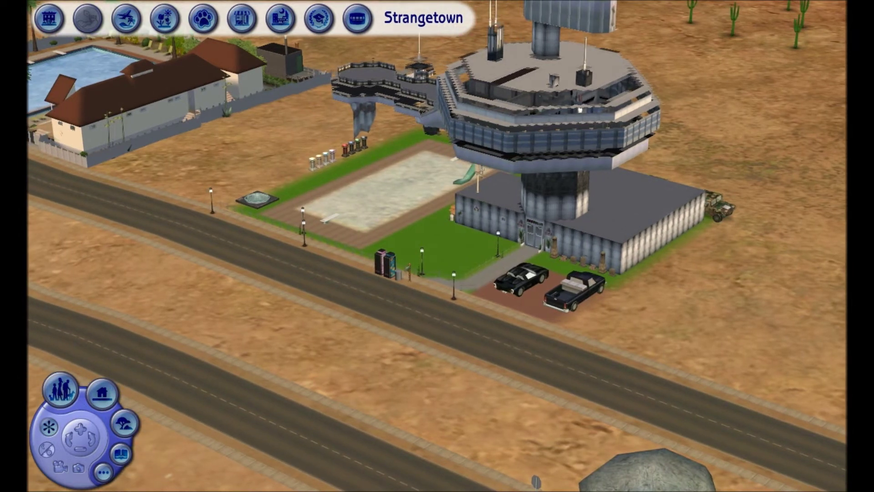
{"action": "key", "text": "Up"}
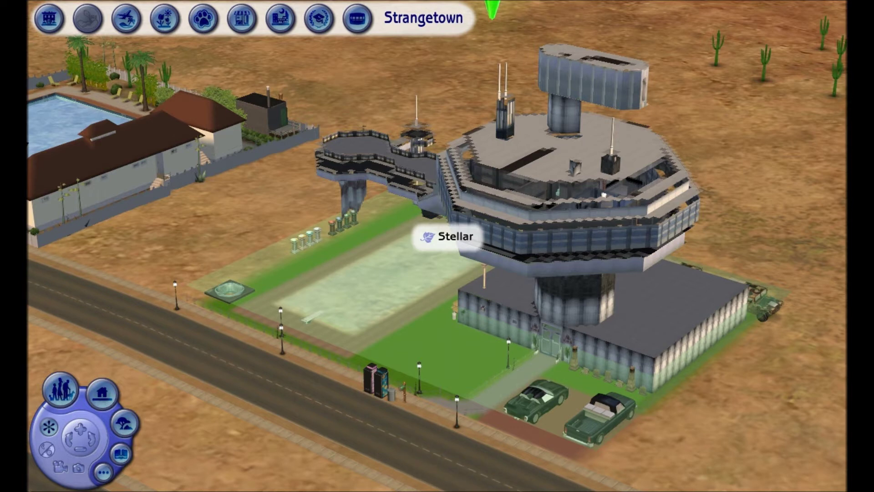
{"action": "key", "text": "Right"}
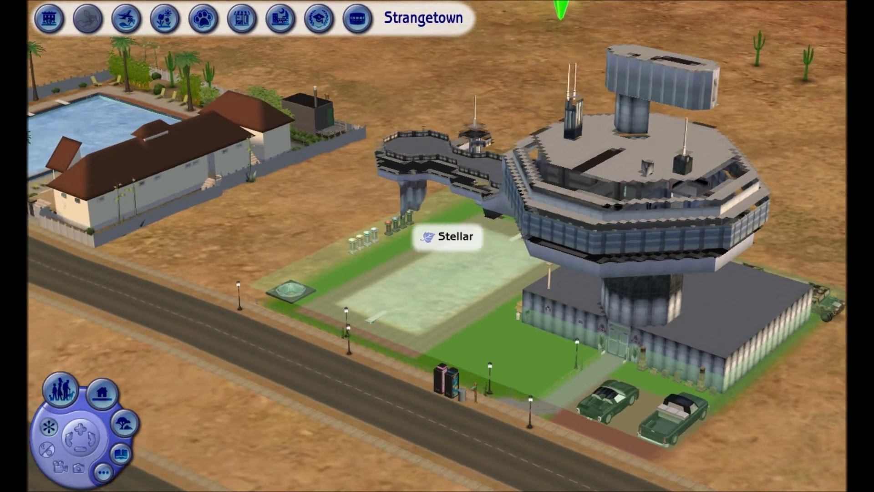
{"action": "key", "text": "Left"}
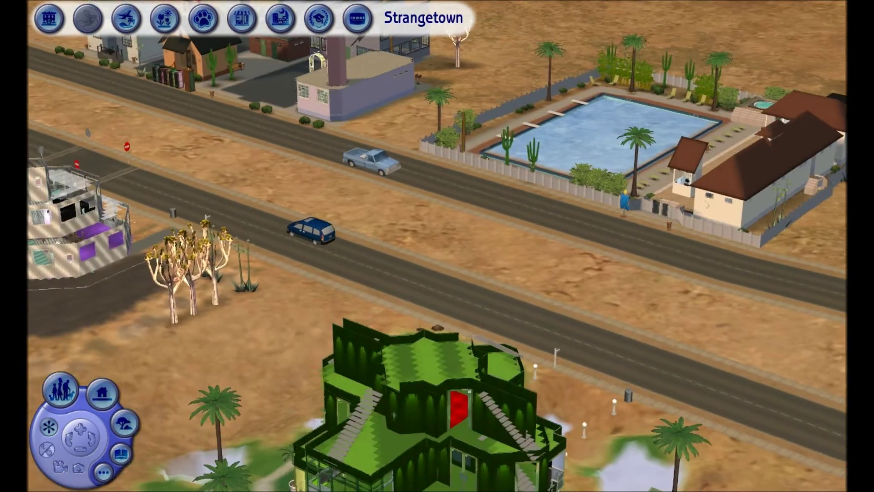
Step: Zoom out and pan left past the crashed UFO, storage tanks and satellite dishes
{"action": "scroll", "coordinate": [237, 248], "scroll_direction": "down", "scroll_amount": 5}
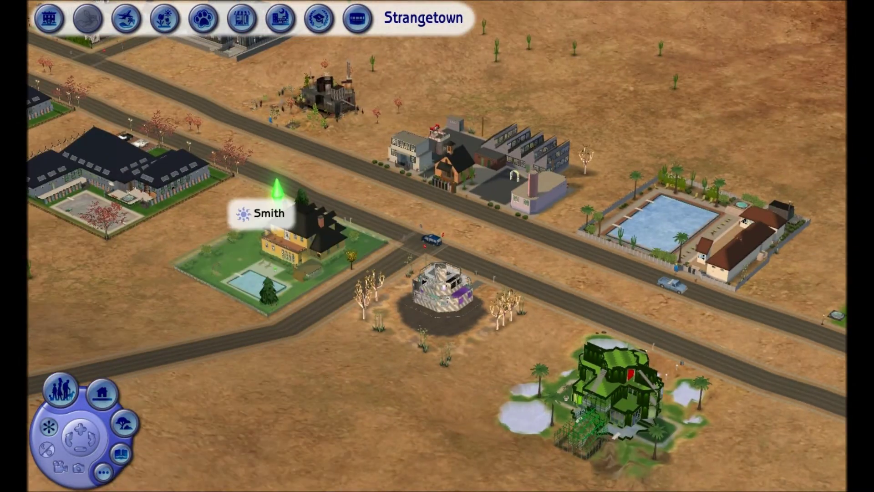
{"action": "key", "text": "Left"}
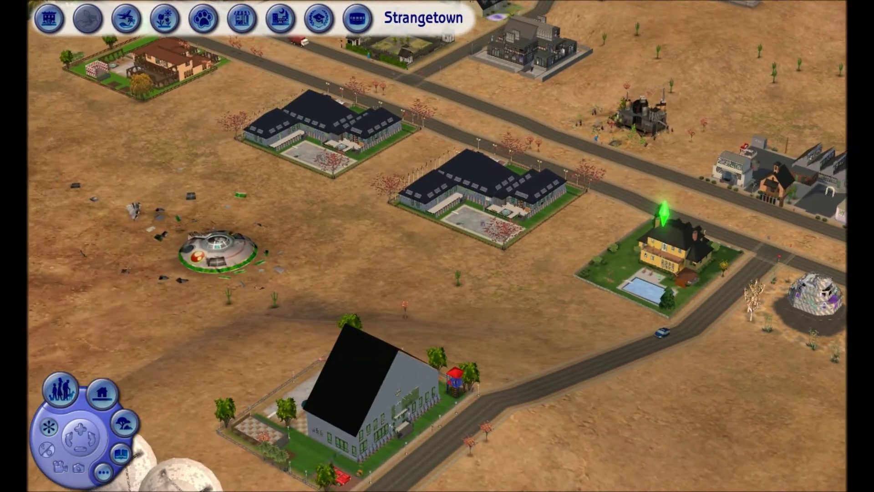
{"action": "key", "text": "Left"}
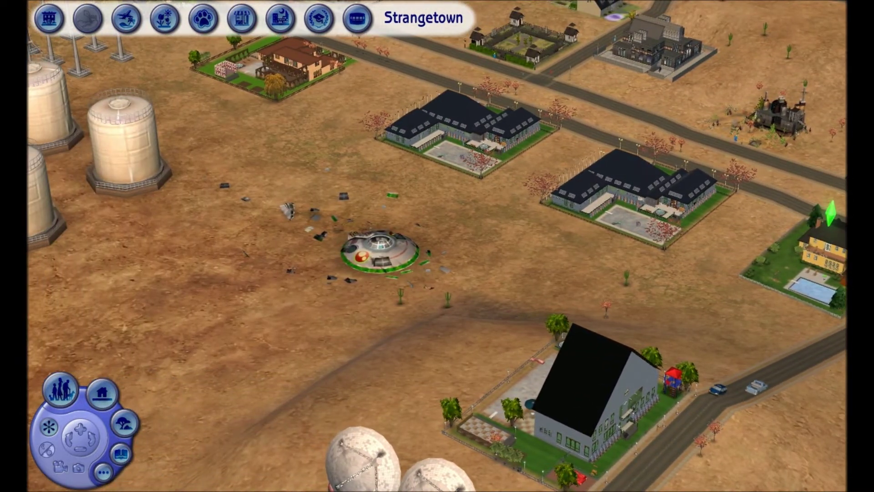
{"action": "key", "text": "Left"}
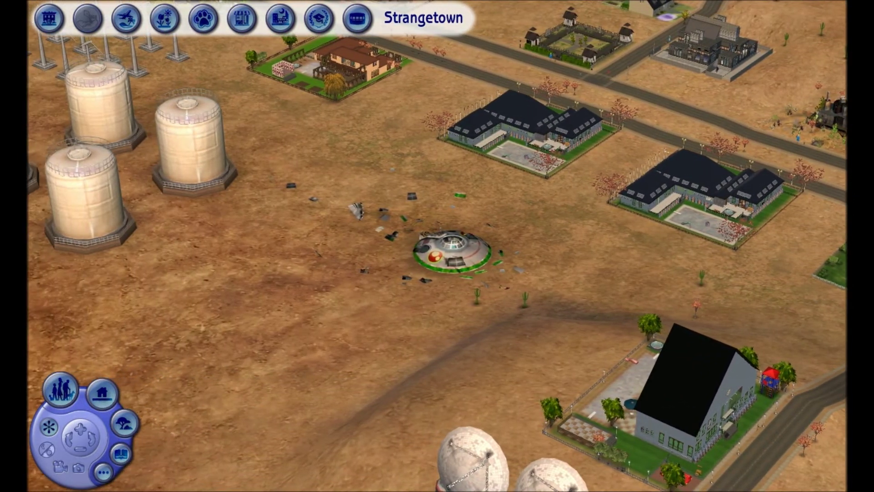
{"action": "key", "text": "Up"}
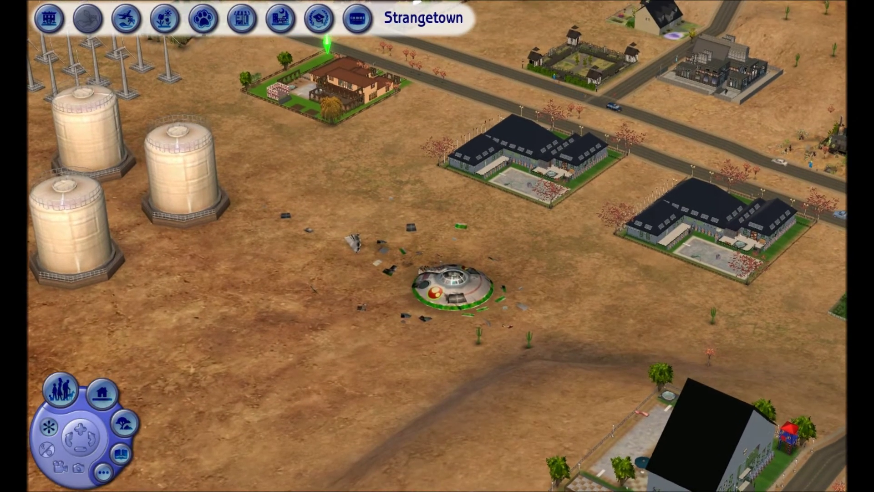
{"action": "key", "text": "Down"}
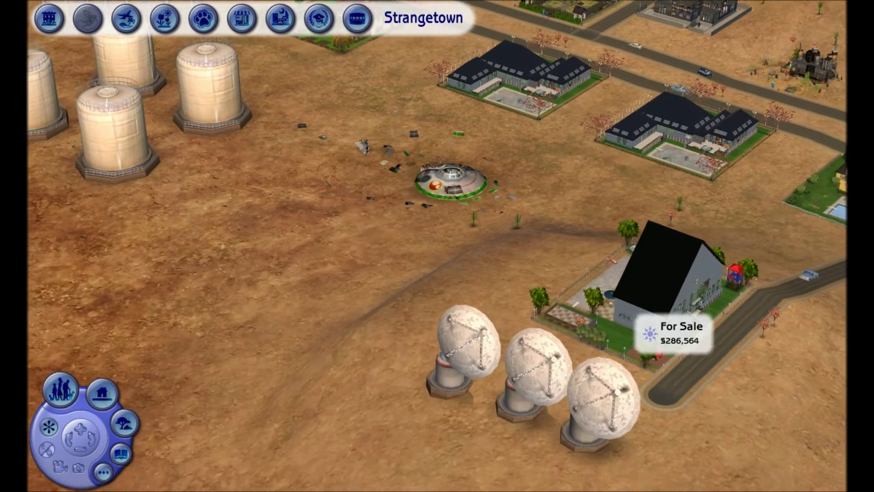
{"action": "key", "text": "Down"}
{"action": "key", "text": "Right"}
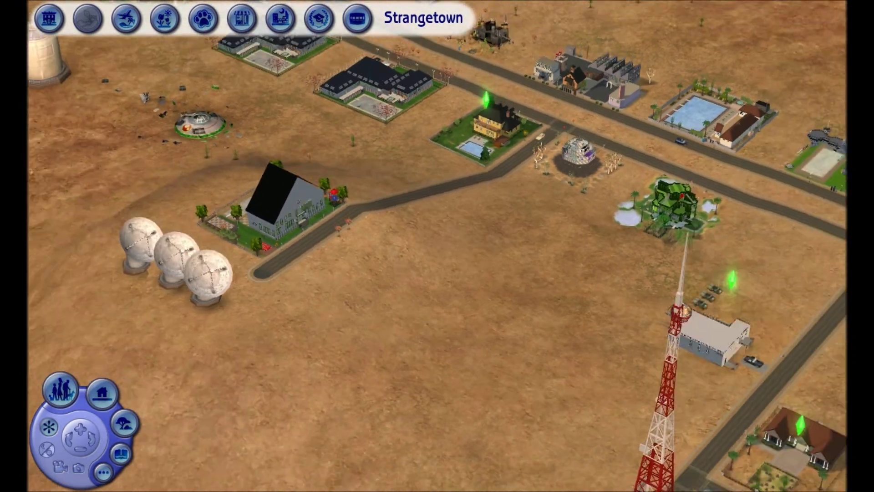
Step: Zoom out further and move over the radio tower to the Bachelor-Goth lot
{"action": "scroll", "coordinate": [438, 246], "scroll_direction": "down", "scroll_amount": 2}
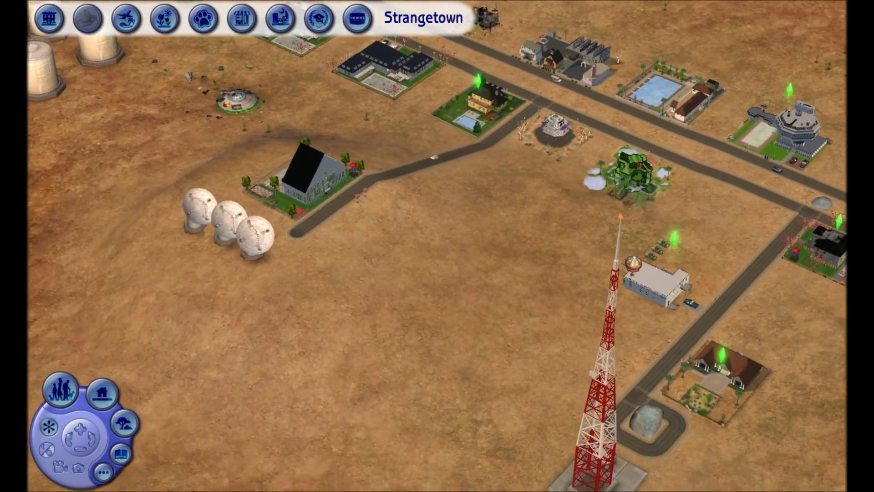
{"action": "key", "text": "Down"}
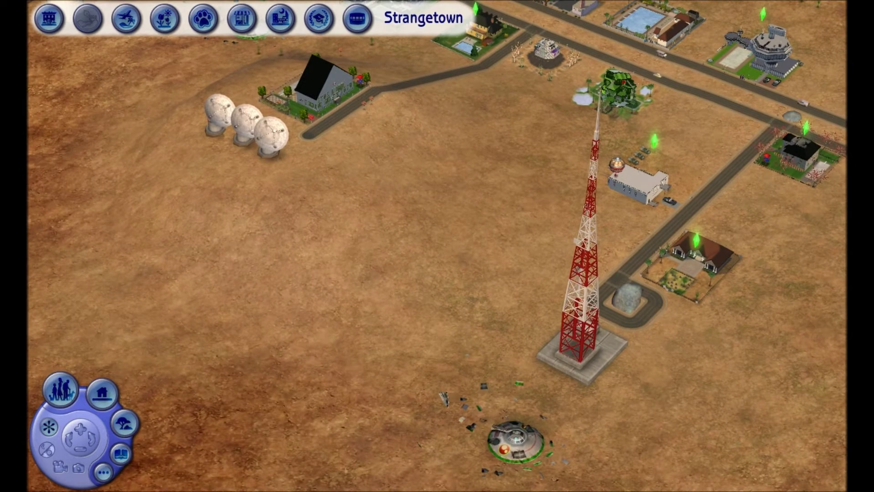
{"action": "key", "text": "Right"}
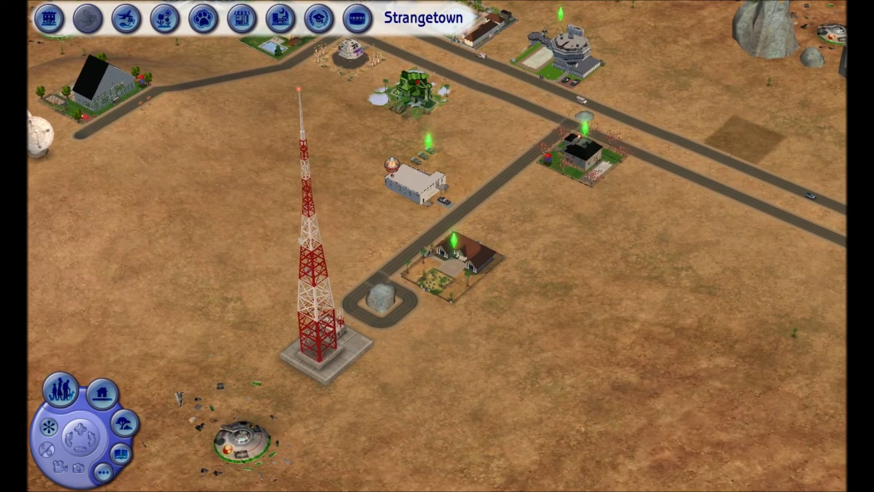
{"action": "key", "text": "Up"}
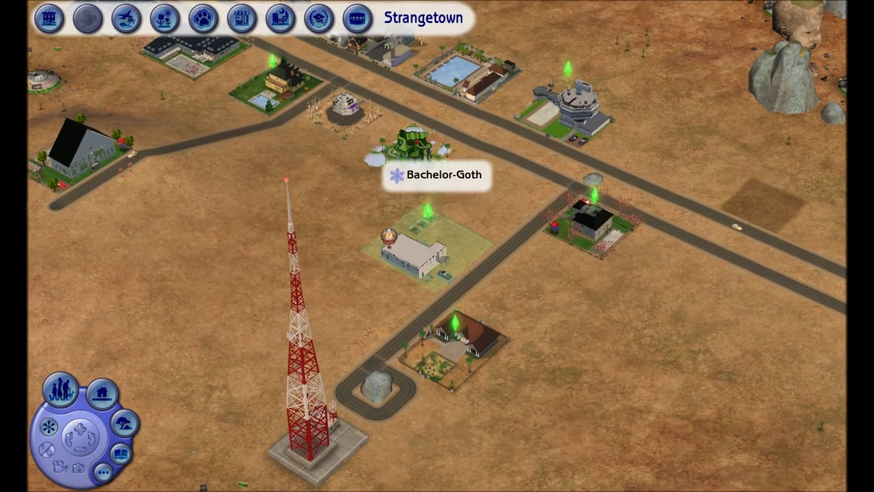
{"action": "key", "text": "Up"}
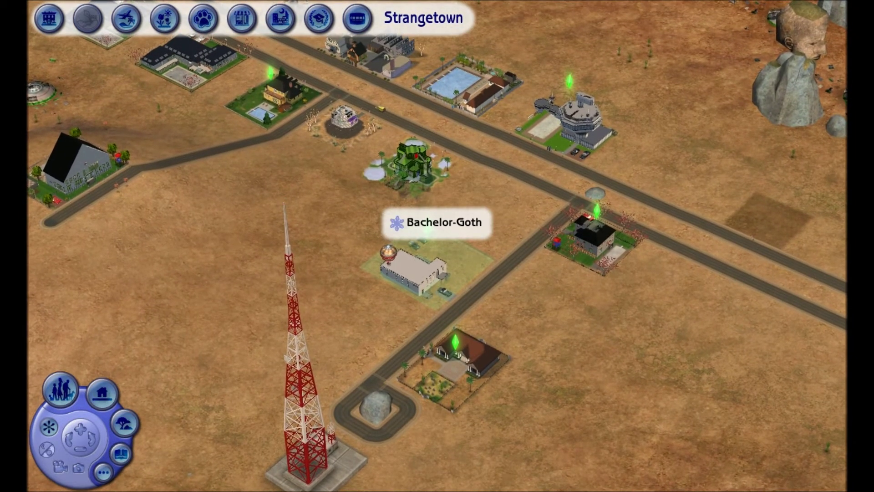
Step: Pan right past the Stellar lot to the rock formations and UFOs
{"action": "key", "text": "Right"}
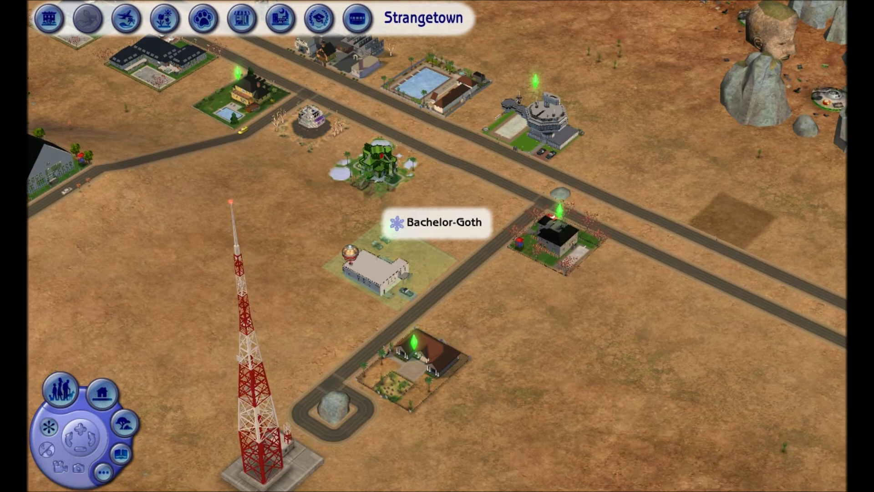
{"action": "key", "text": "Right"}
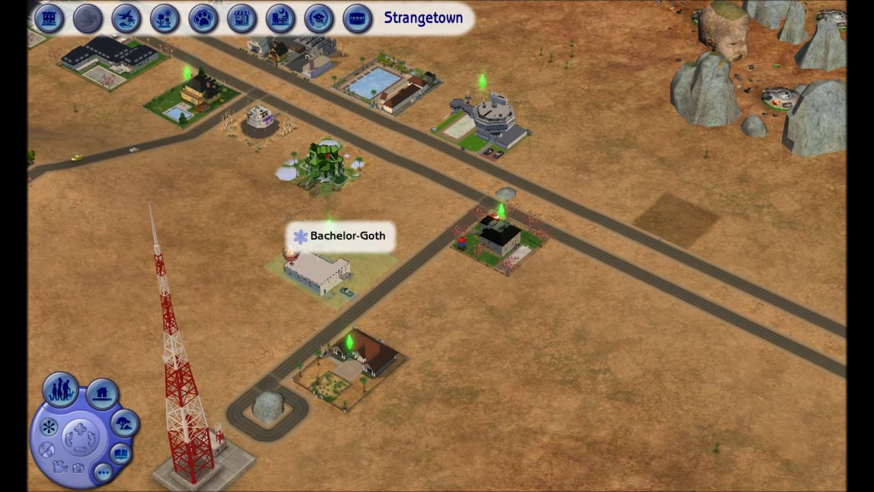
{"action": "key", "text": "Right"}
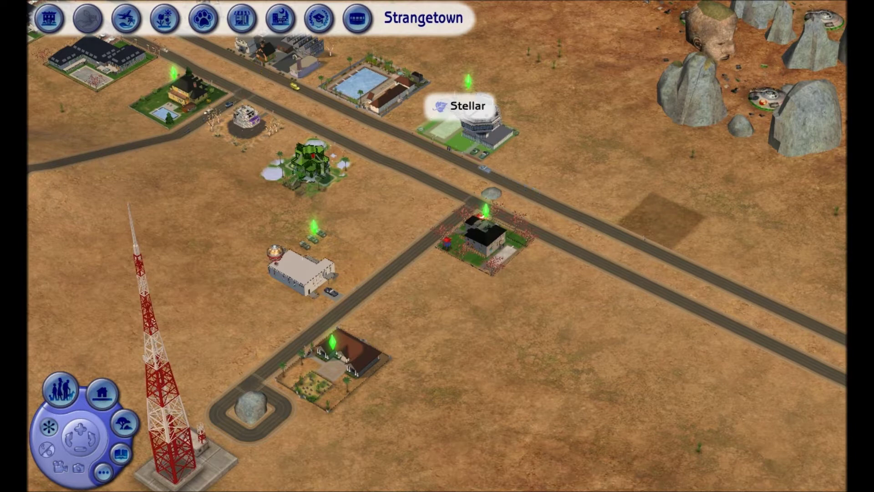
{"action": "key", "text": "Right"}
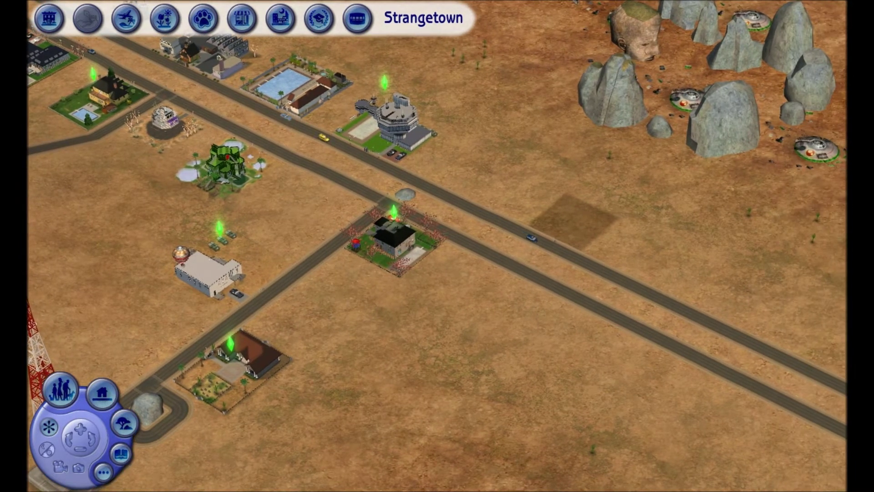
{"action": "key", "text": "Up"}
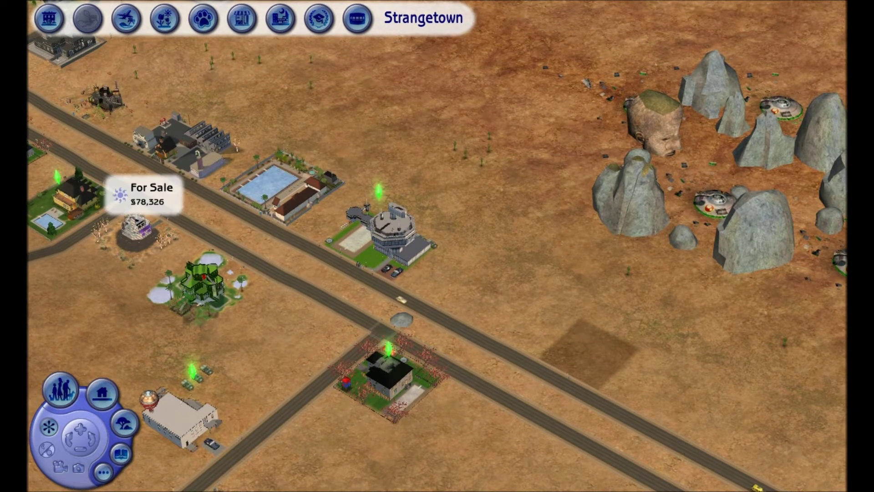
Step: Pan left toward the satellite dishes and over the hillside field of UFOs
{"action": "key", "text": "Left"}
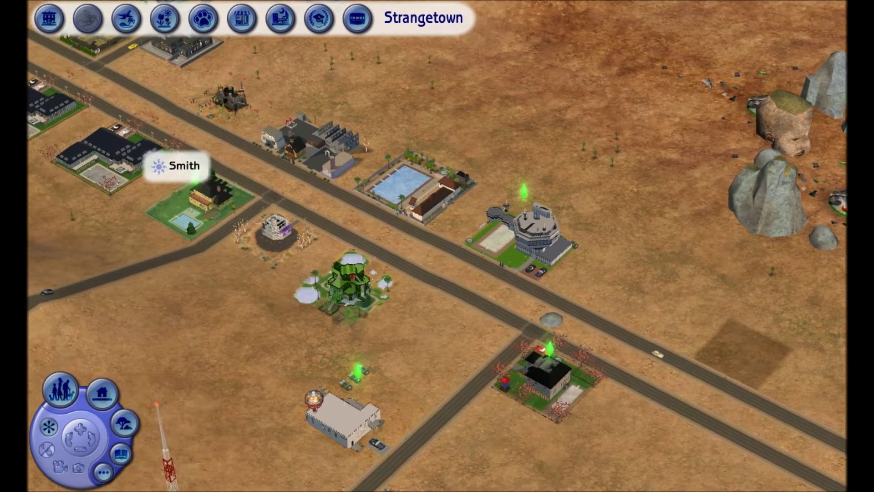
{"action": "key", "text": "Left"}
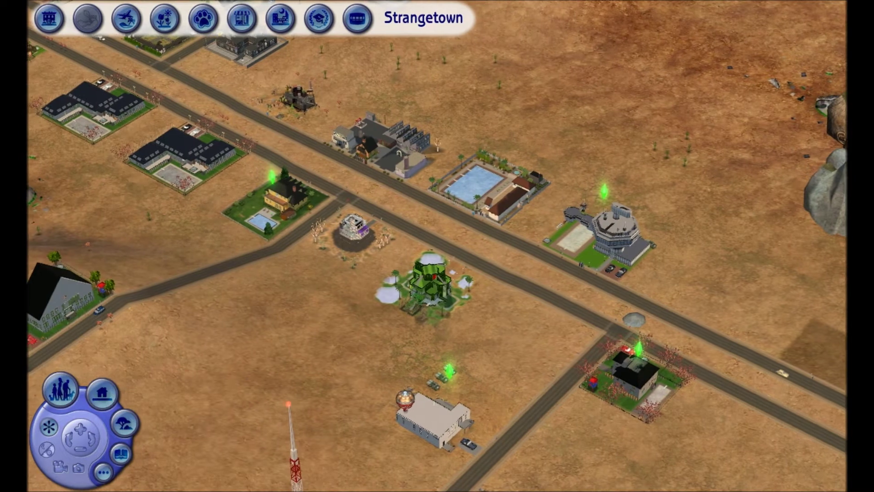
{"action": "key", "text": "Left"}
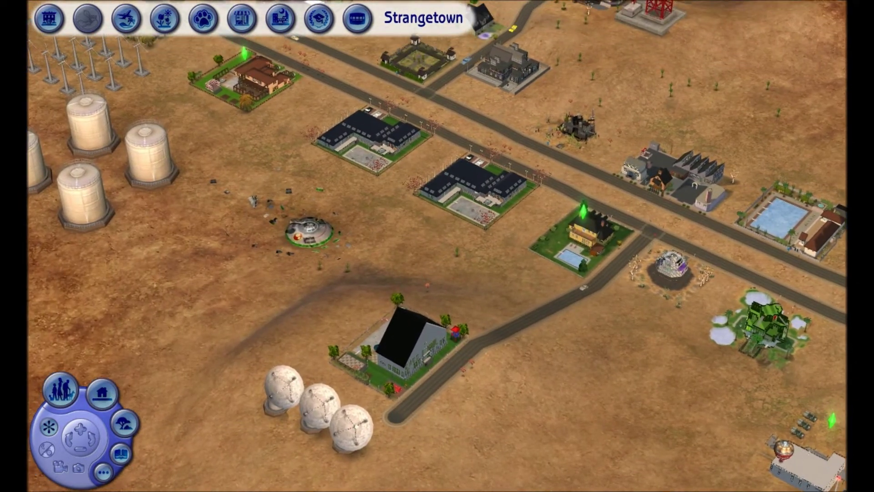
{"action": "key", "text": "Up"}
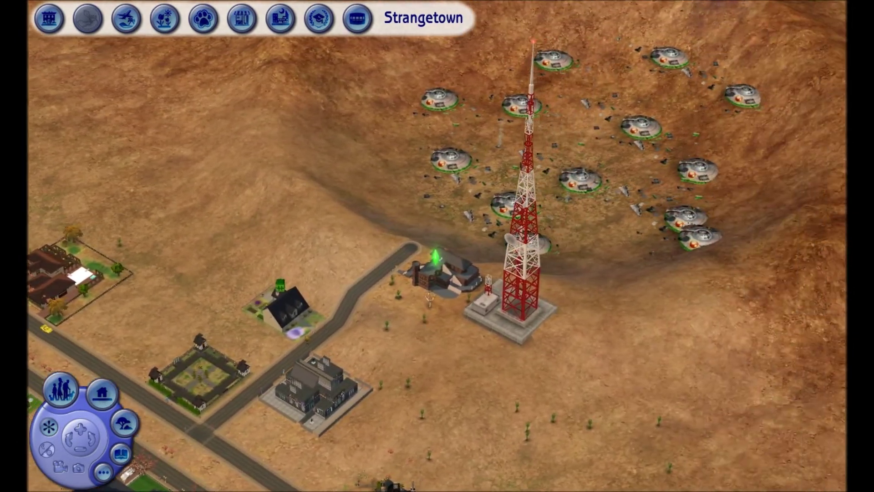
{"action": "key", "text": "Right"}
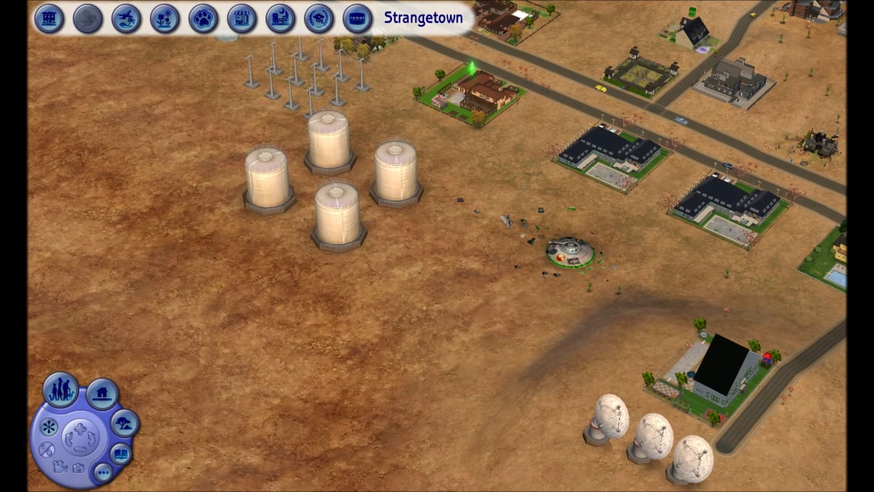
Step: Pan right along the street of lots to the rocks, ending over the radio tower area
{"action": "key", "text": "Right"}
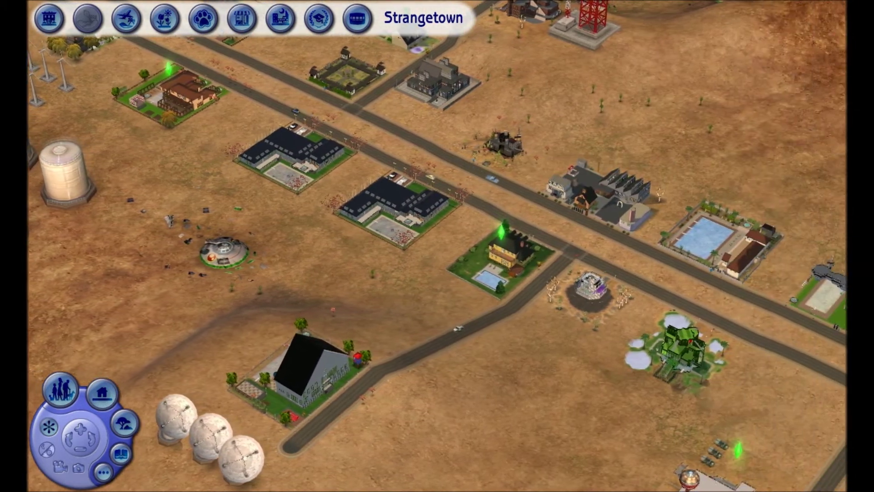
{"action": "key", "text": "Right"}
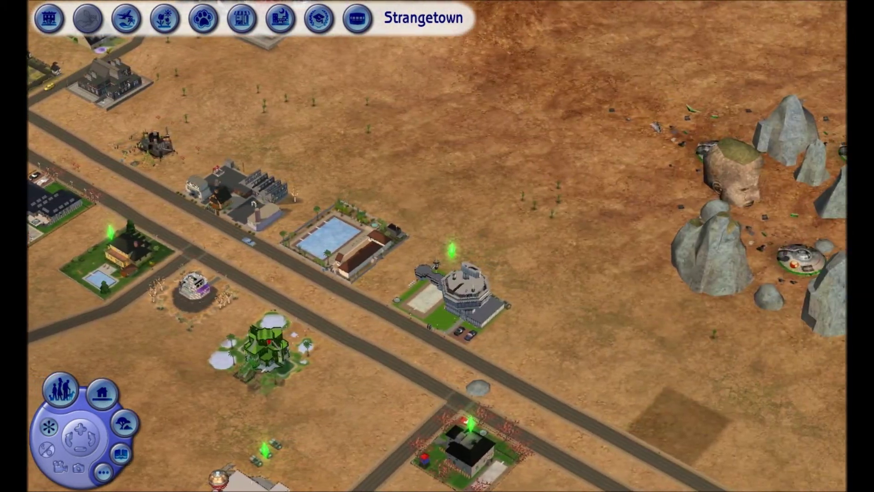
{"action": "key", "text": "Right"}
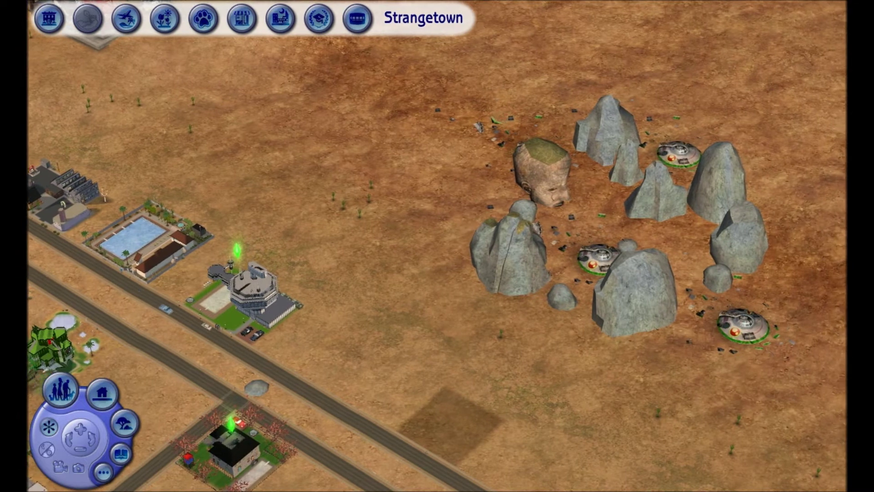
{"action": "key", "text": "Down"}
{"action": "key", "text": "Left"}
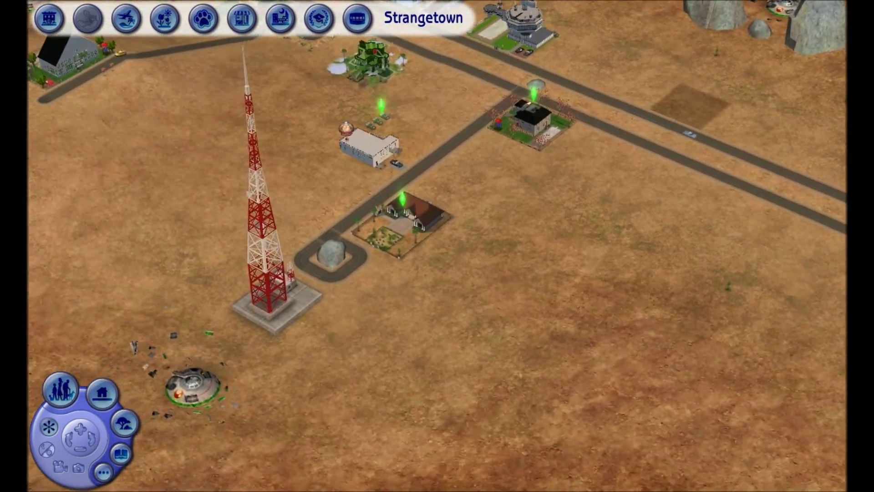
{"action": "key", "text": "Up"}
{"action": "key", "text": "Up"}
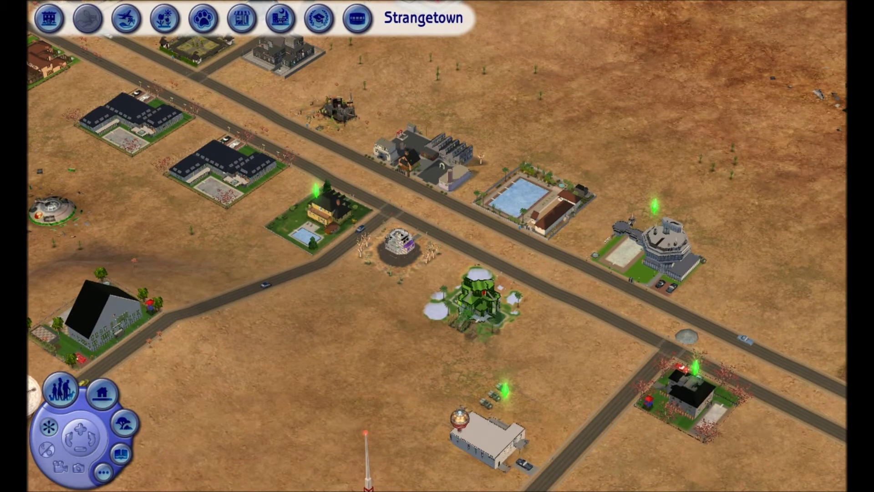
{"action": "scroll", "coordinate": [437, 246], "scroll_direction": "up", "scroll_amount": 5}
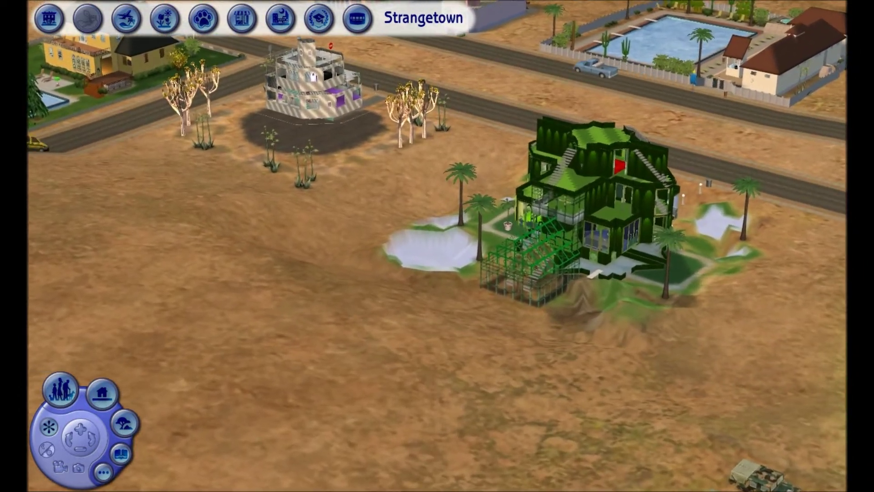
{"action": "scroll", "coordinate": [437, 246], "scroll_direction": "down", "scroll_amount": 3}
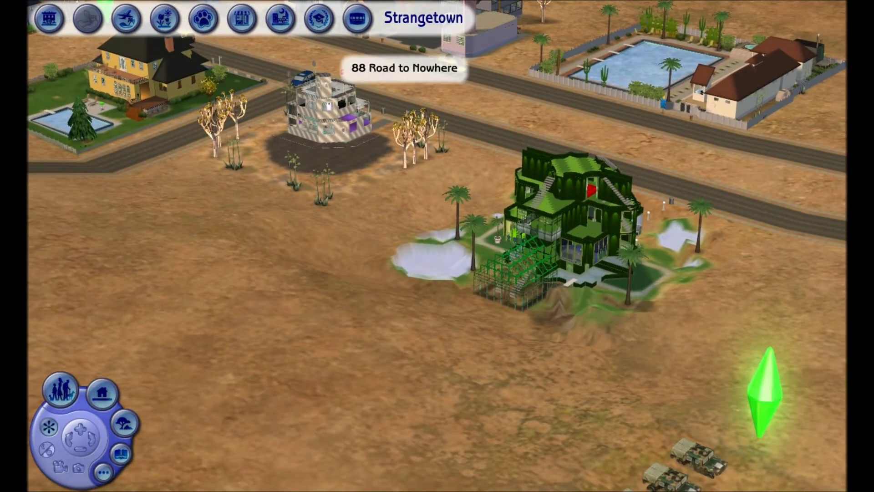
{"action": "scroll", "coordinate": [437, 246], "scroll_direction": "up", "scroll_amount": 2}
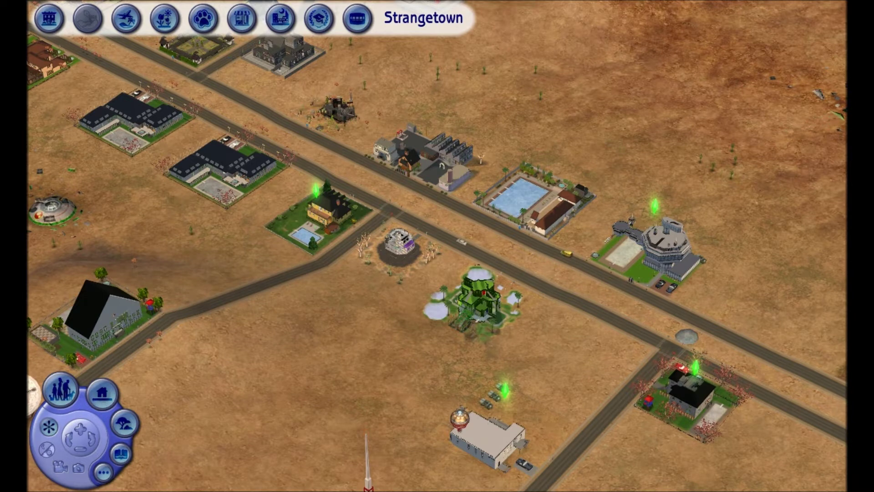
Step: Pan from the stone-head rock formation across Strangetown's town lots
{"action": "key", "text": "Right"}
{"action": "key", "text": "Right"}
{"action": "key", "text": "Up"}
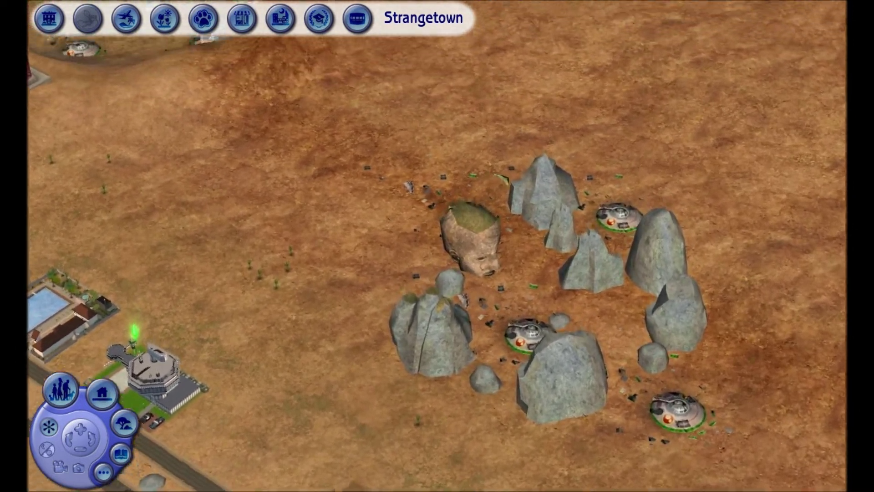
{"action": "key", "text": "Left"}
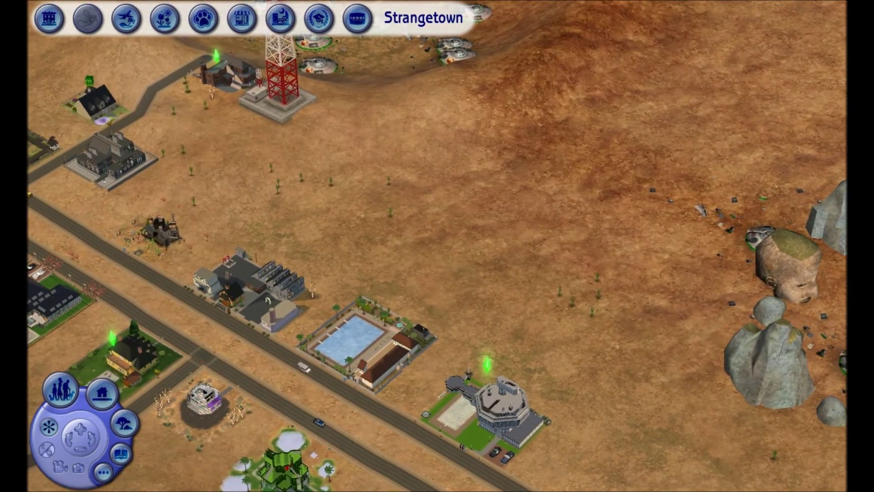
{"action": "key", "text": "Down"}
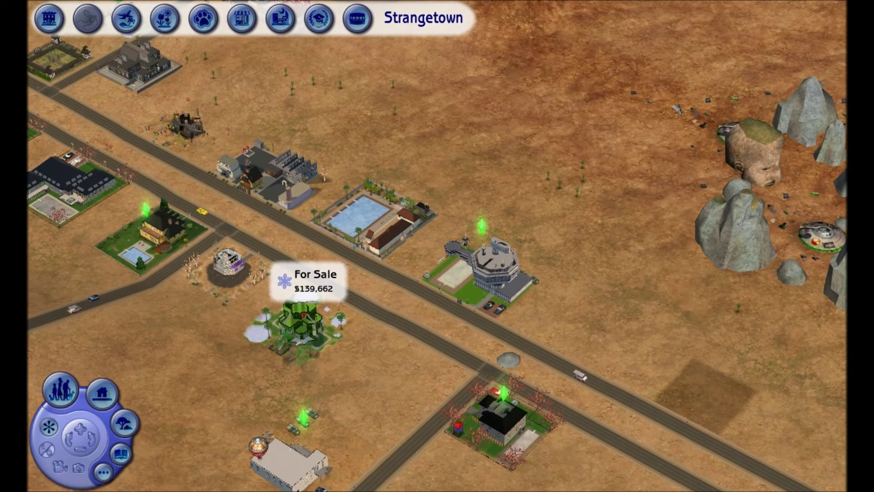
{"action": "key", "text": "Left"}
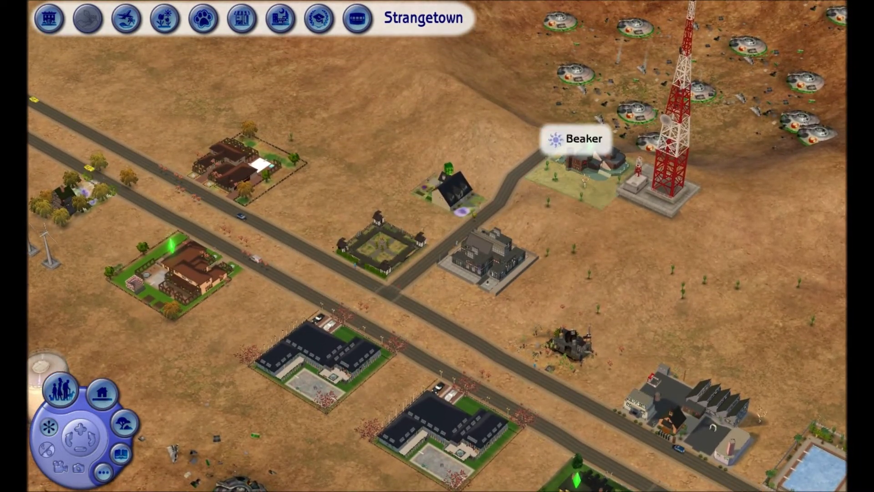
Step: Continue past the silos and storage tanks to the crashed saucer and red tower
{"action": "key", "text": "Up"}
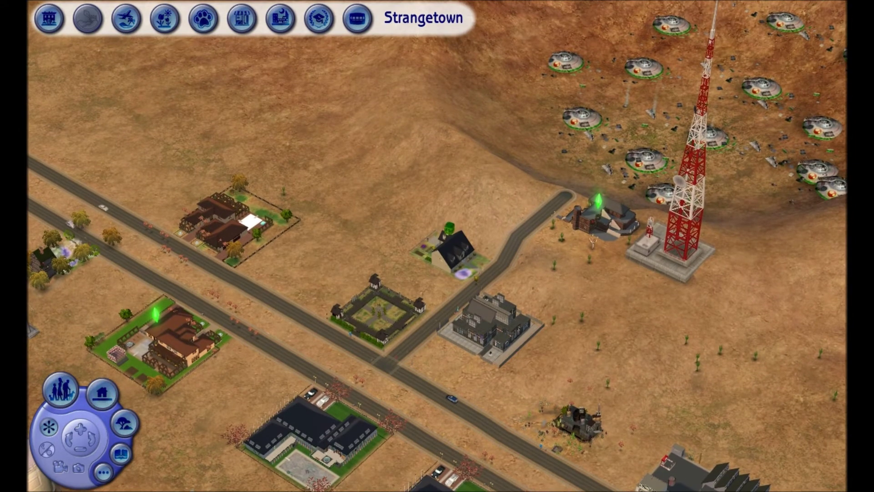
{"action": "key", "text": "Left"}
{"action": "key", "text": "Left"}
{"action": "key", "text": "Down"}
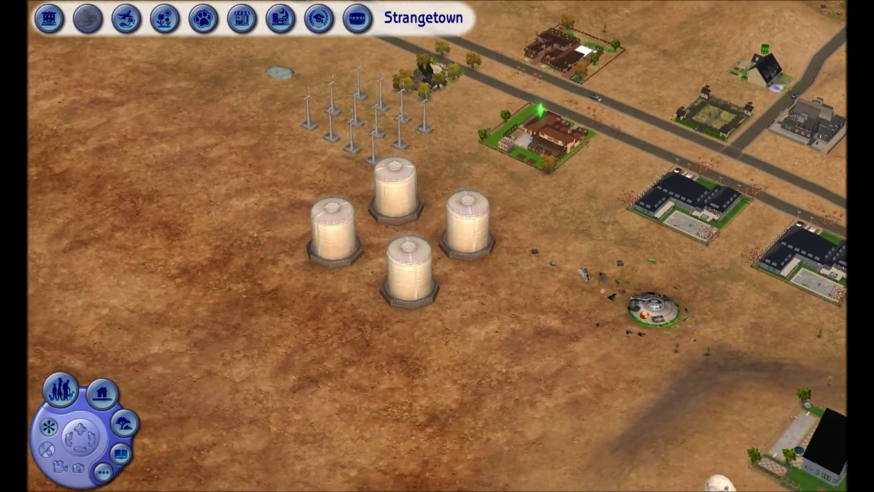
{"action": "key", "text": "Down"}
{"action": "key", "text": "Left"}
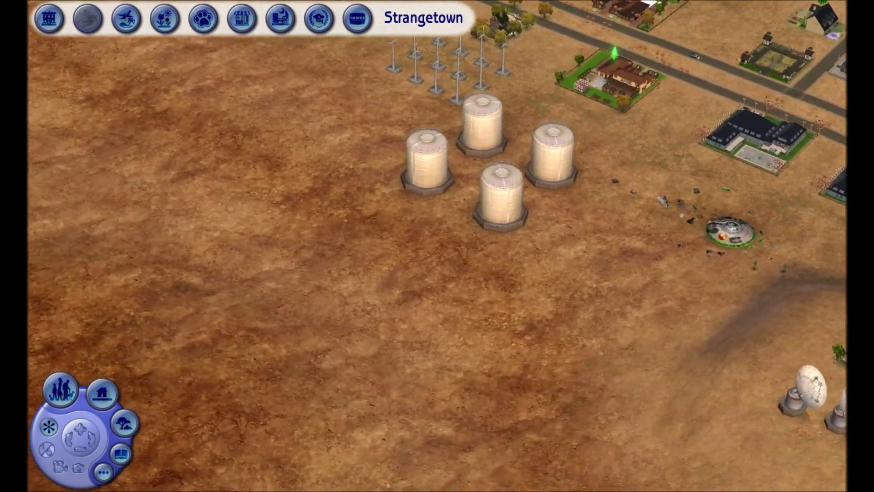
{"action": "key", "text": "Down"}
{"action": "key", "text": "Right"}
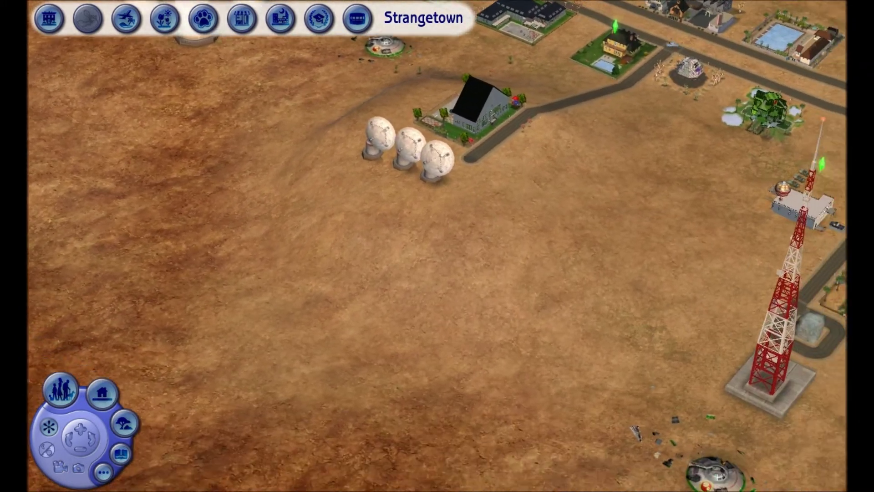
{"action": "key", "text": "Down"}
{"action": "key", "text": "Right"}
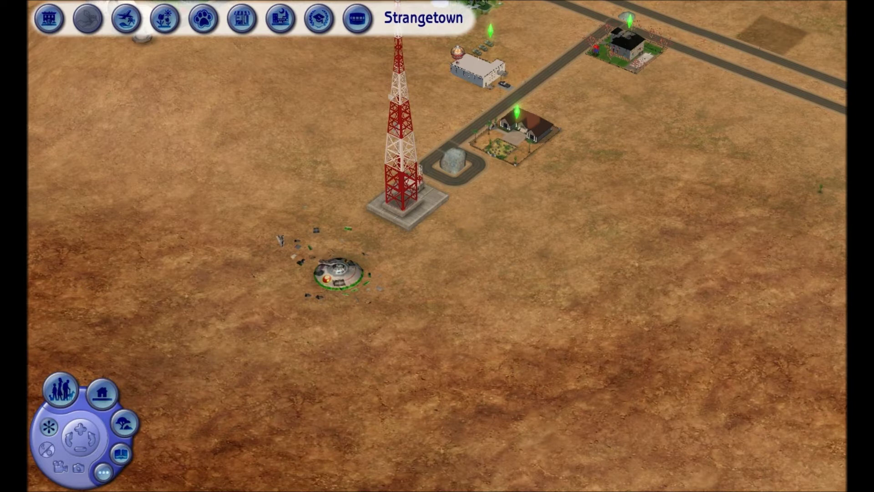
Step: Lower the Music slider in Audio Options, then view Game Options and close it
{"action": "left_click", "coordinate": [104, 472]}
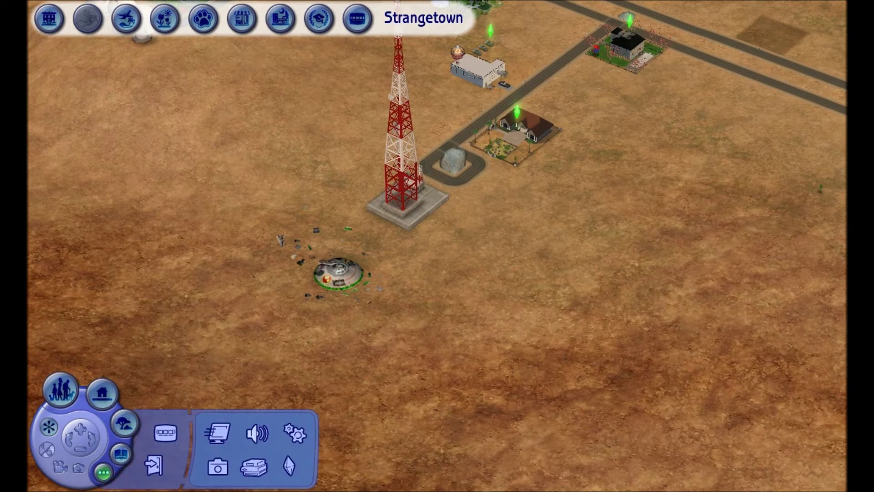
{"action": "left_click", "coordinate": [257, 433]}
{"action": "left_click", "coordinate": [258, 433]}
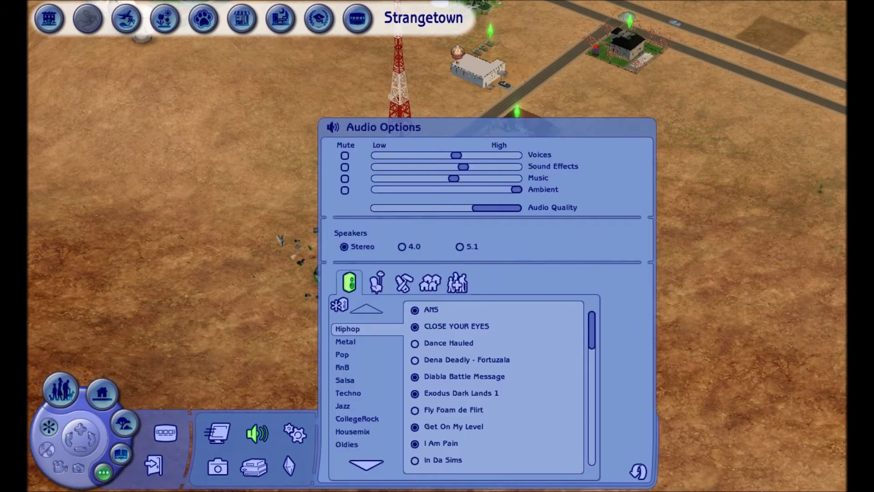
{"action": "left_click_drag", "start_coordinate": [454, 178], "coordinate": [389, 178]}
{"action": "left_click", "coordinate": [295, 433]}
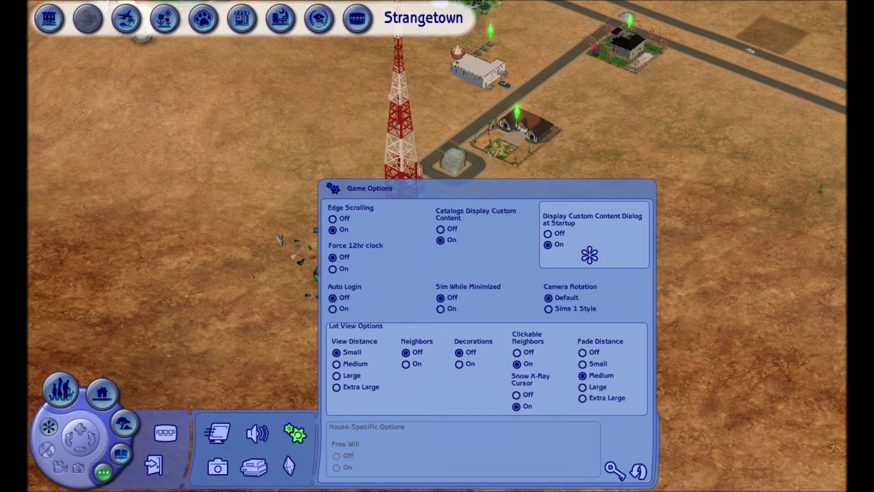
{"action": "left_click", "coordinate": [295, 433]}
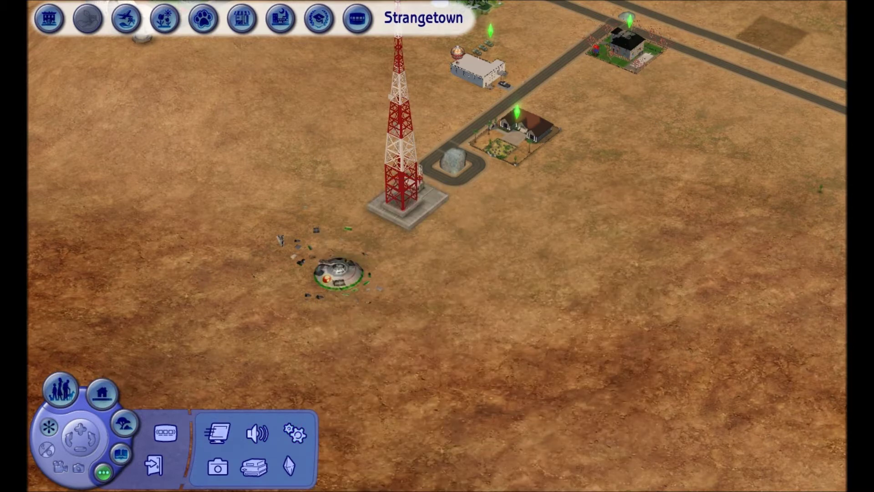
Step: Show Lots & Houses and centre the saucer-topped tower house with its pool and cars
{"action": "left_click", "coordinate": [102, 393]}
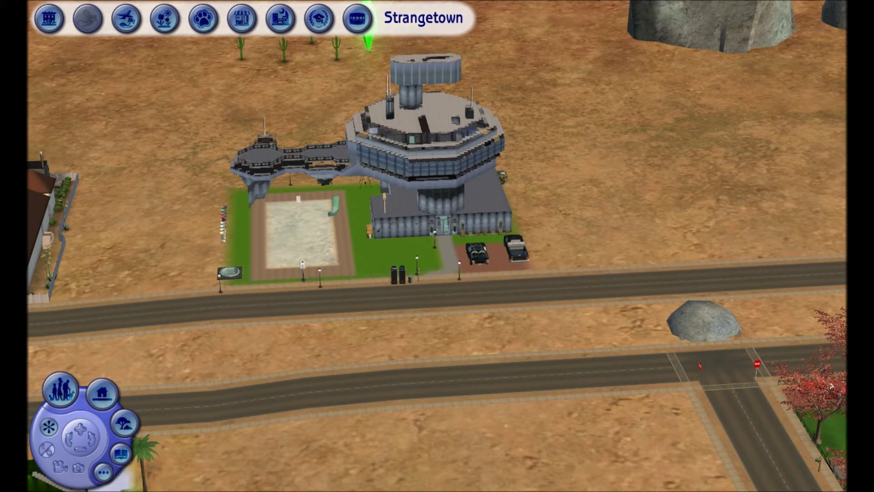
{"action": "key", "text": "Right"}
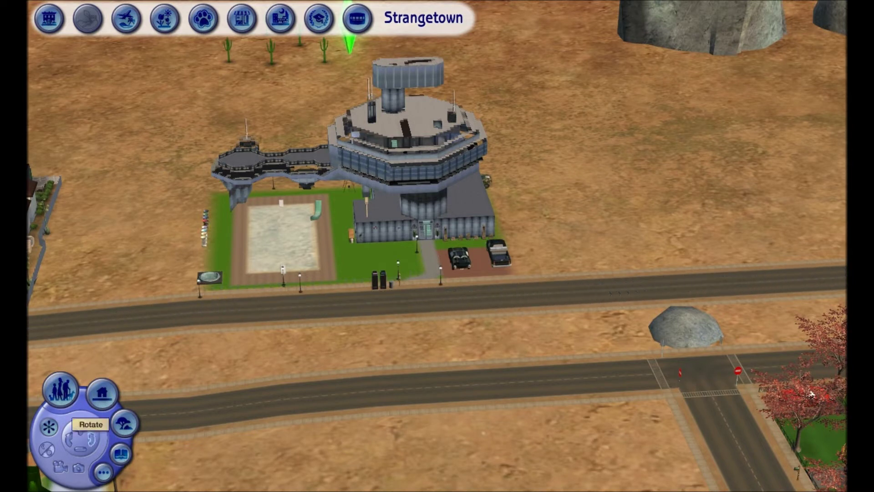
Step: Rotate the camera around the rock circle and crashed saucers
{"action": "left_click", "coordinate": [92, 440]}
{"action": "key", "text": "Right"}
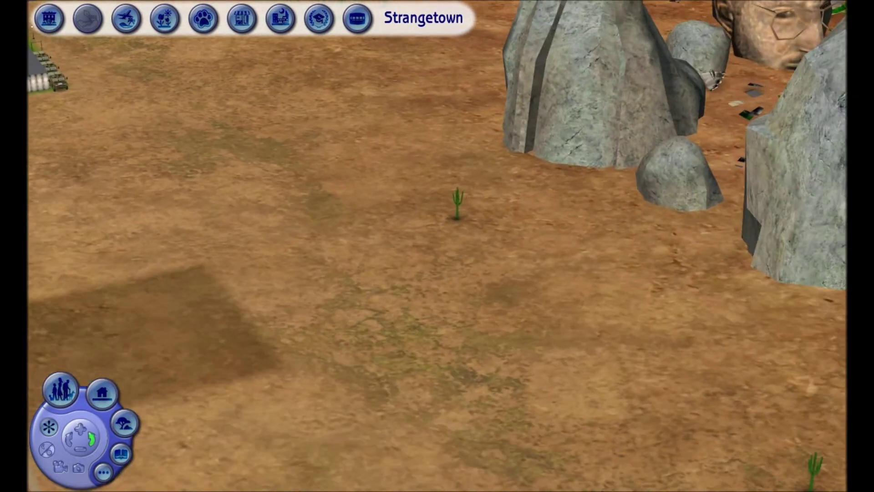
{"action": "key", "text": "Right"}
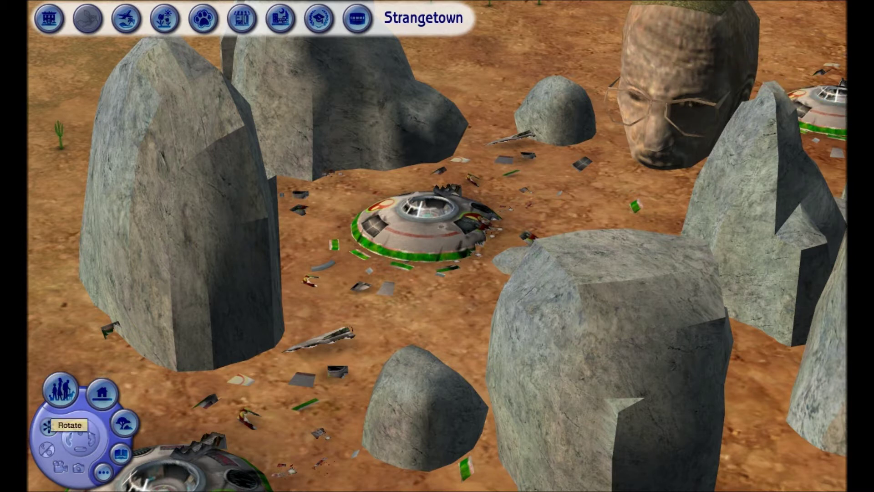
{"action": "left_click", "coordinate": [68, 440]}
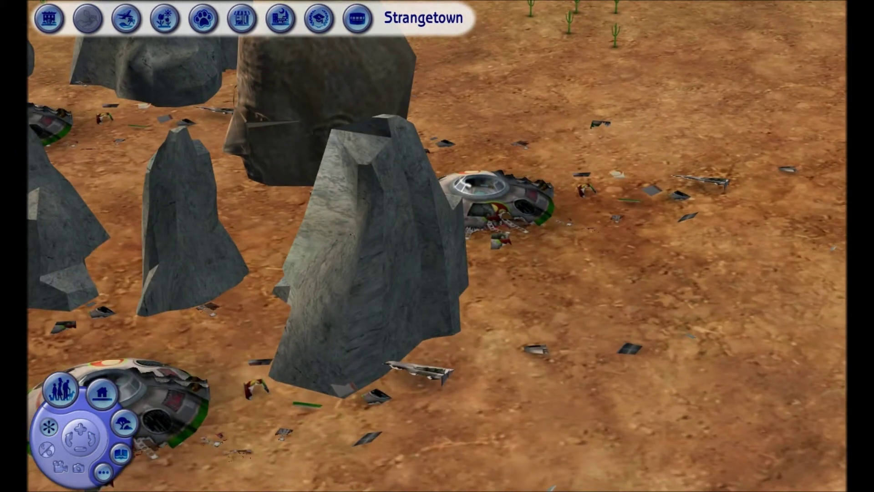
{"action": "key", "text": "comma"}
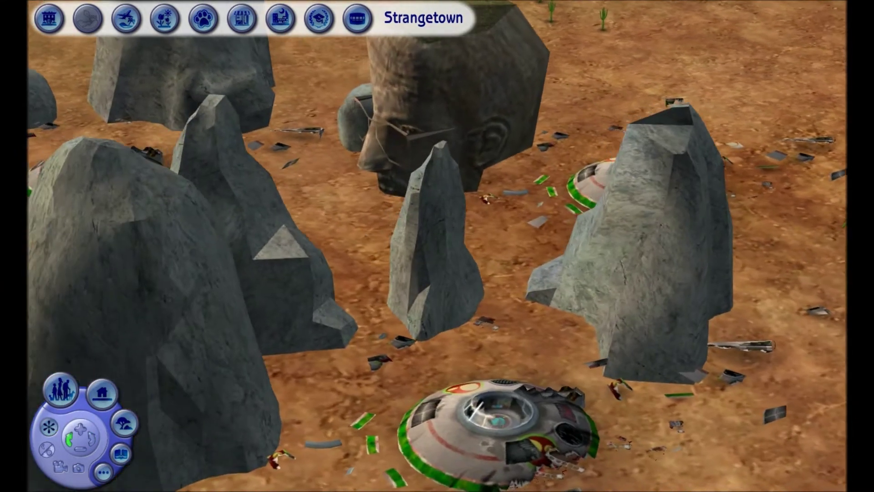
{"action": "key", "text": "comma"}
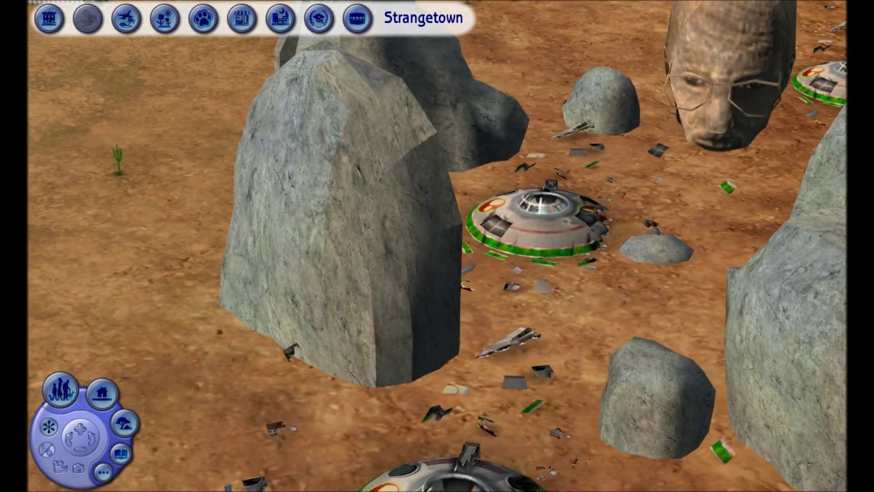
Step: Move in to the stone head, then past the rocks to a second and third saucer, pulling out north
{"action": "key", "text": "Right"}
{"action": "key", "text": "Right"}
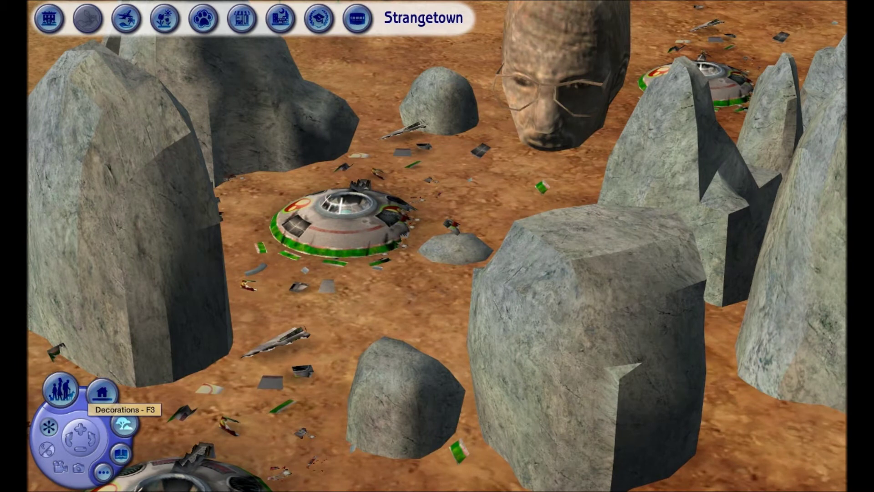
{"action": "key", "text": "Up"}
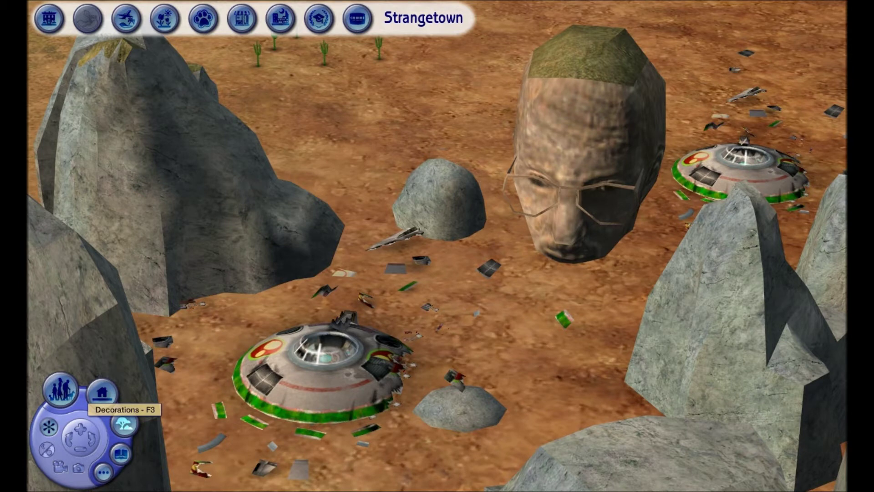
{"action": "key", "text": "Down"}
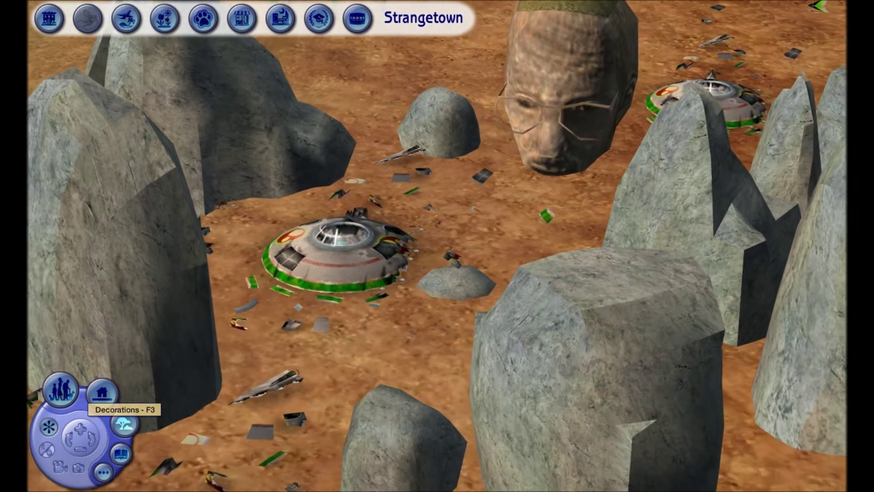
{"action": "key", "text": "Right"}
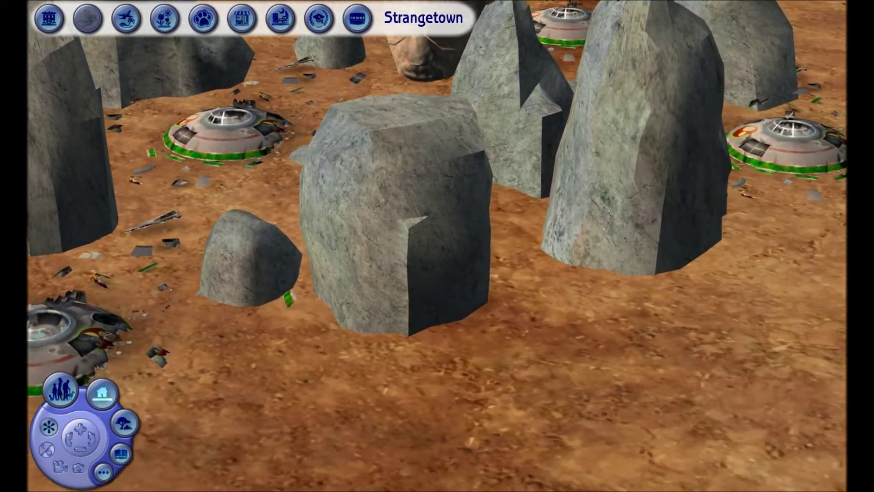
{"action": "key", "text": "Up"}
{"action": "key", "text": "x"}
{"action": "key", "text": "Up"}
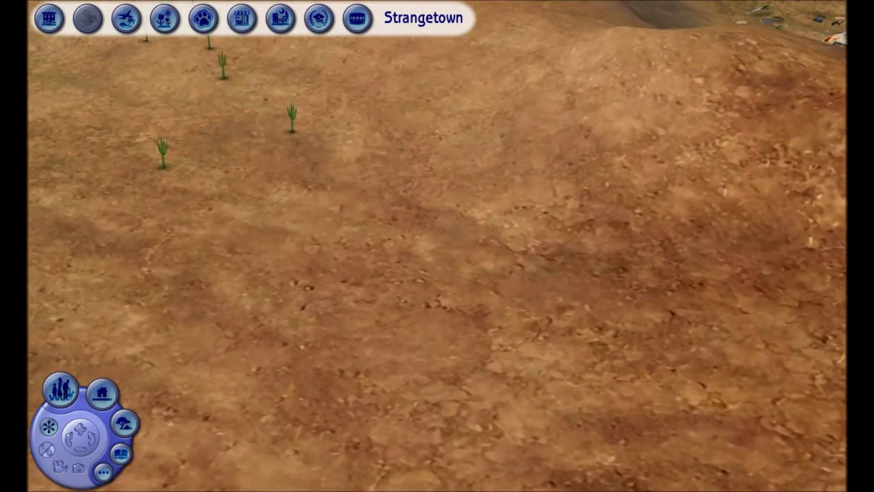
Step: Glide past the red tower to the saucer dome field, zoom in and out, then head to the dark mansion
{"action": "key", "text": "Up"}
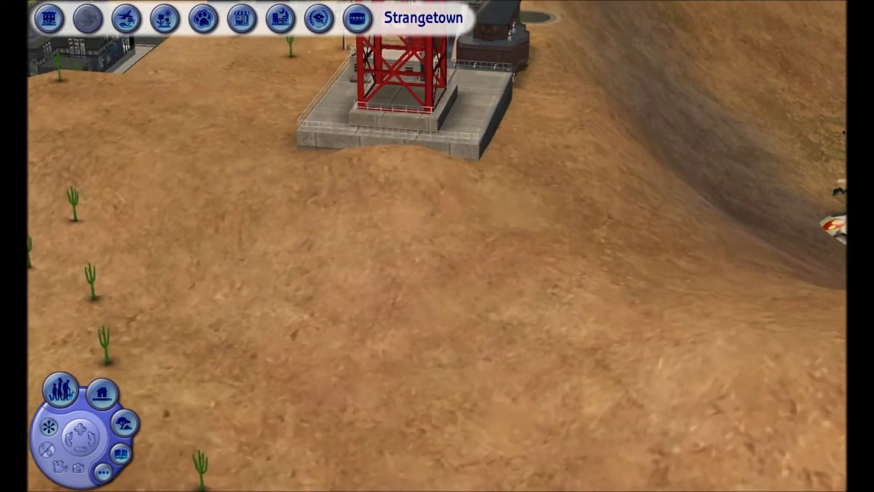
{"action": "key", "text": "Right"}
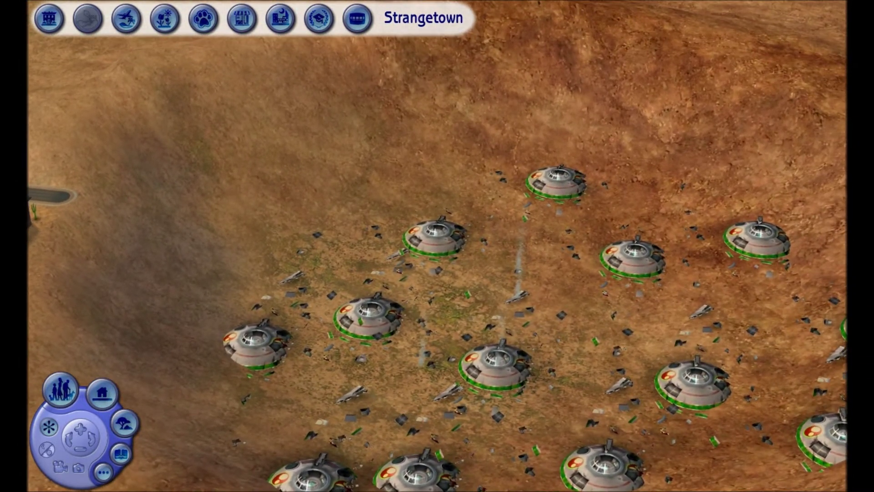
{"action": "key", "text": "z"}
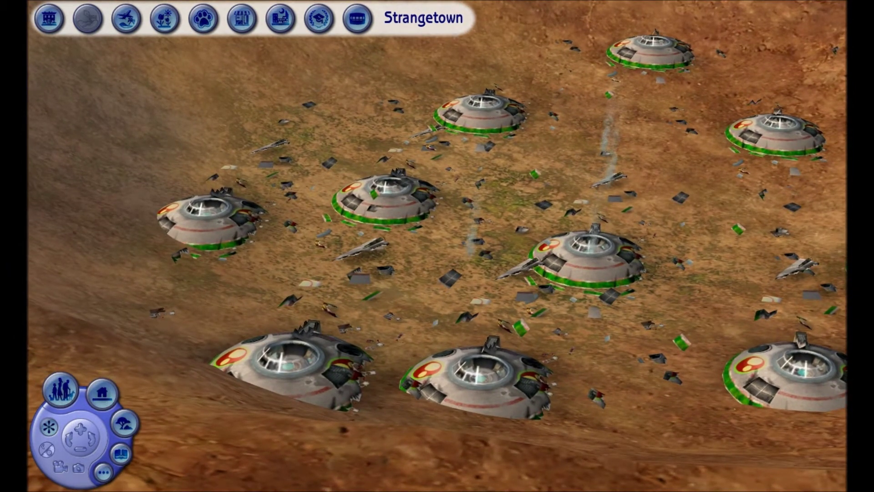
{"action": "key", "text": "x"}
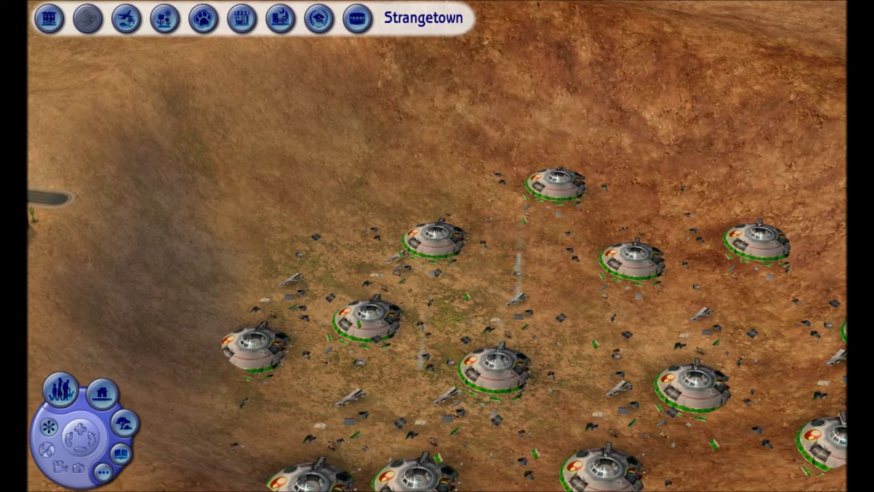
{"action": "key", "text": "Left"}
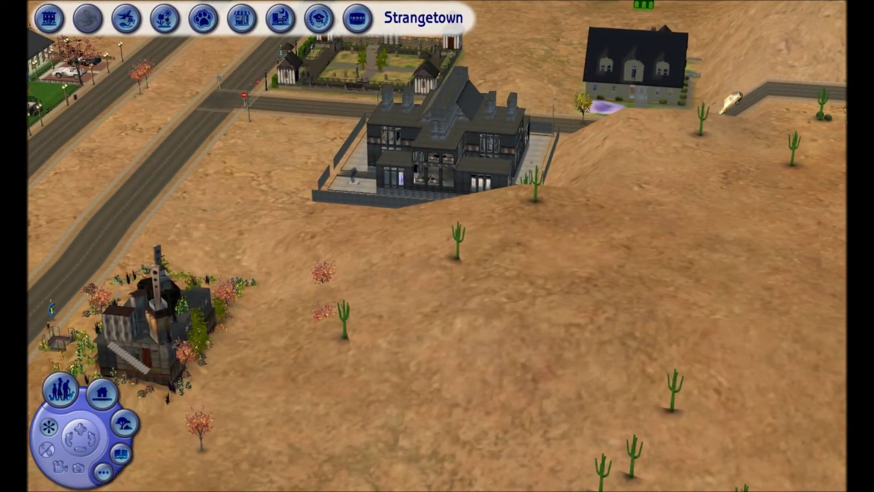
Step: Pan left past the water towers and crashed UFO to the house below them
{"action": "key", "text": "Up"}
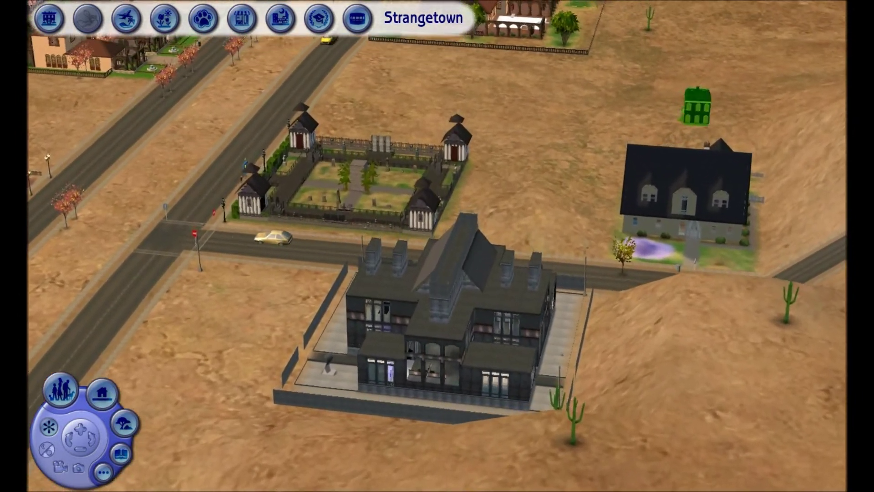
{"action": "key", "text": "Left"}
{"action": "key", "text": "Left"}
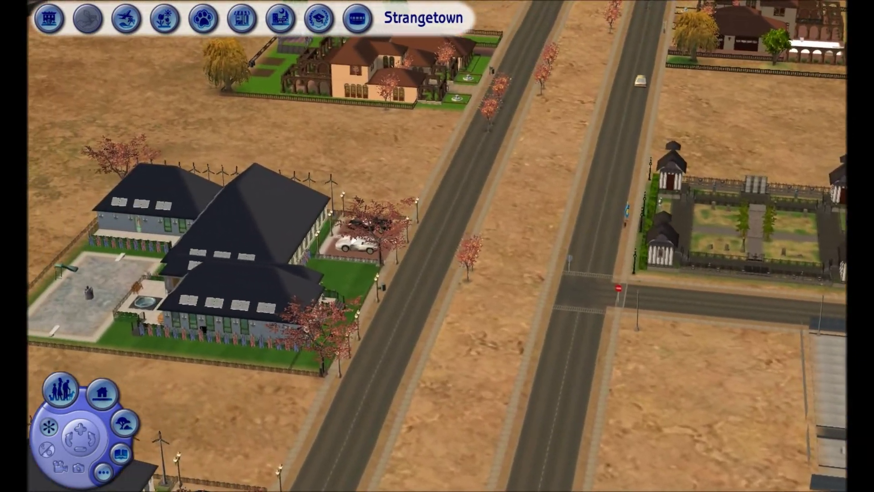
{"action": "key", "text": "Left"}
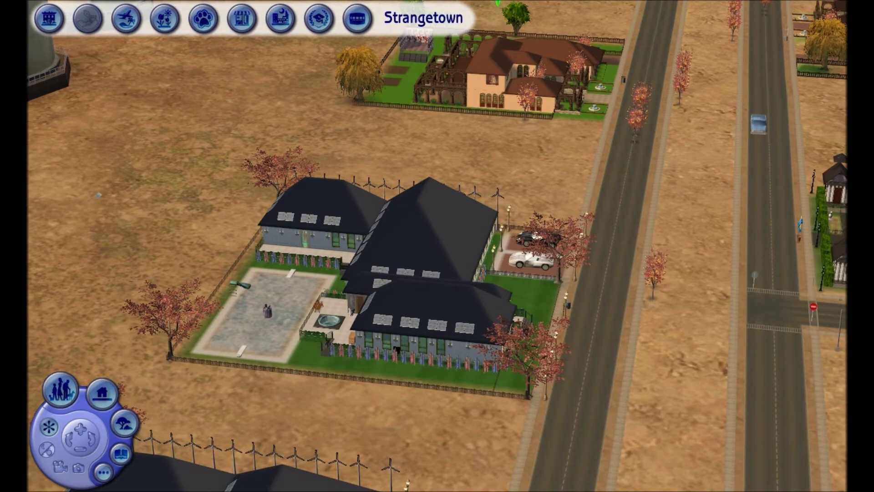
{"action": "key", "text": "Left"}
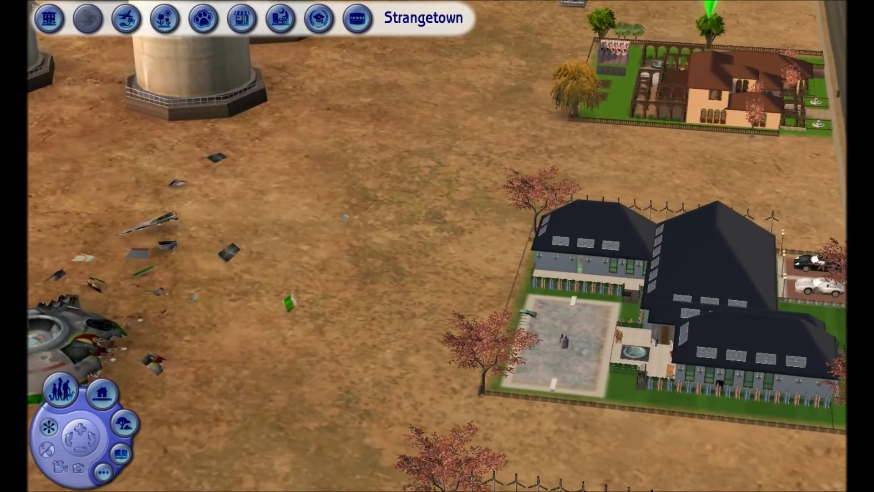
{"action": "key", "text": "Left"}
{"action": "scroll", "coordinate": [437, 246], "scroll_direction": "down", "scroll_amount": 5}
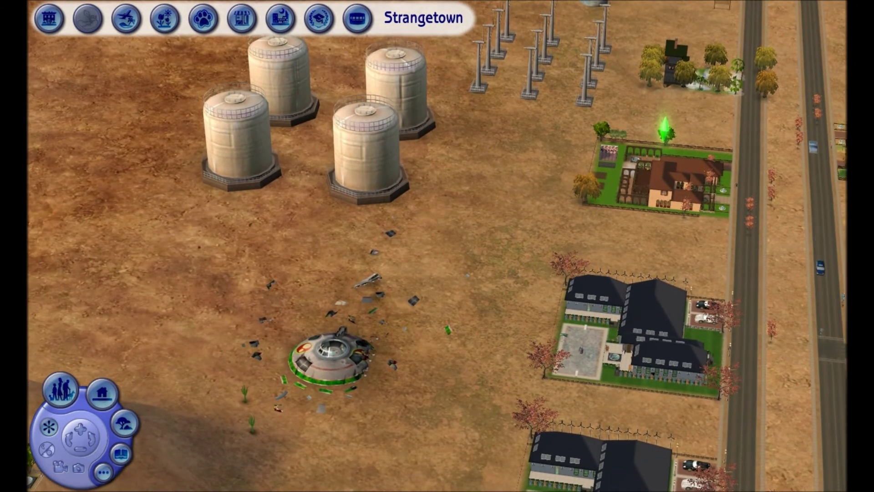
{"action": "key", "text": "Left"}
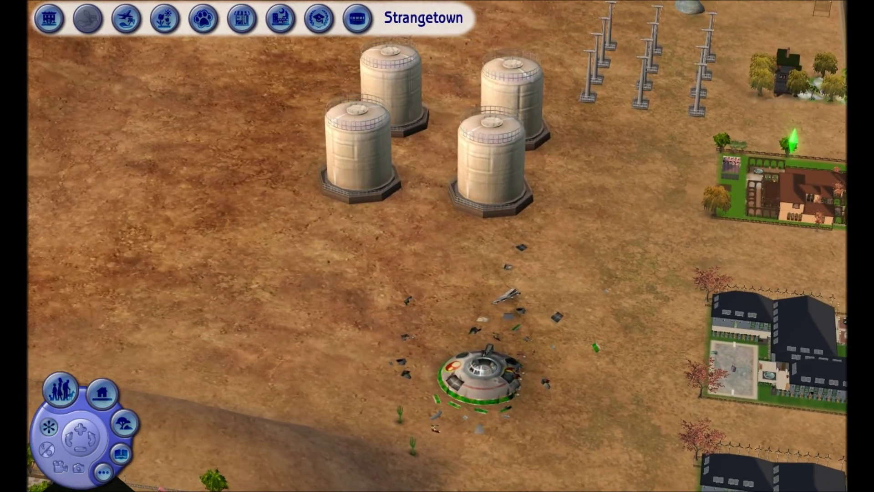
{"action": "key", "text": "Down"}
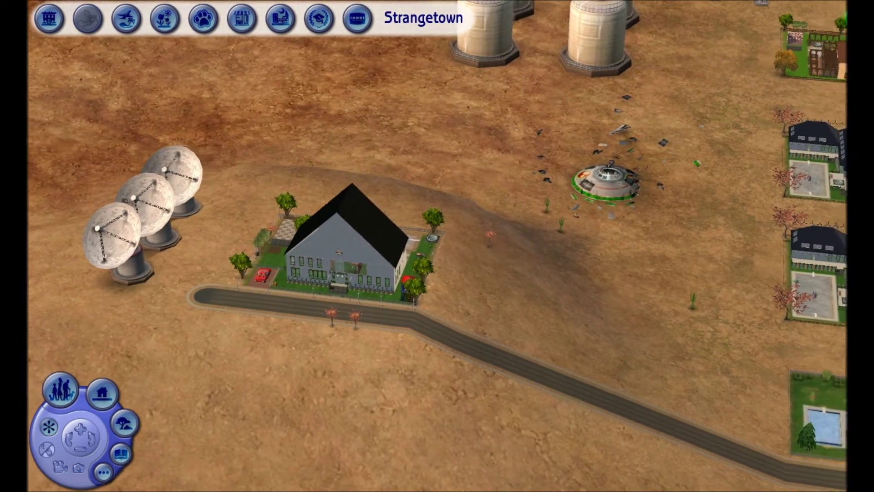
Step: Pan back right over the roadside houses and radio tower to the stone head and saucers
{"action": "scroll", "coordinate": [437, 246], "scroll_direction": "up", "scroll_amount": 3}
{"action": "key", "text": "Right"}
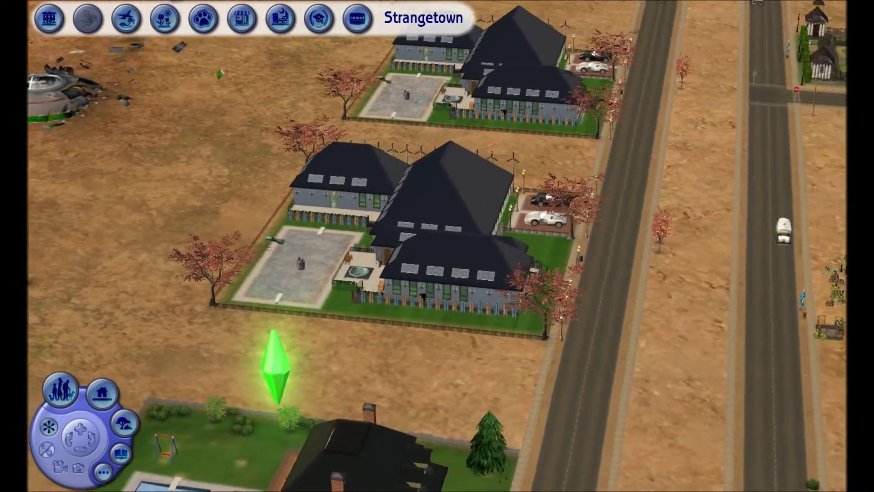
{"action": "key", "text": "Right"}
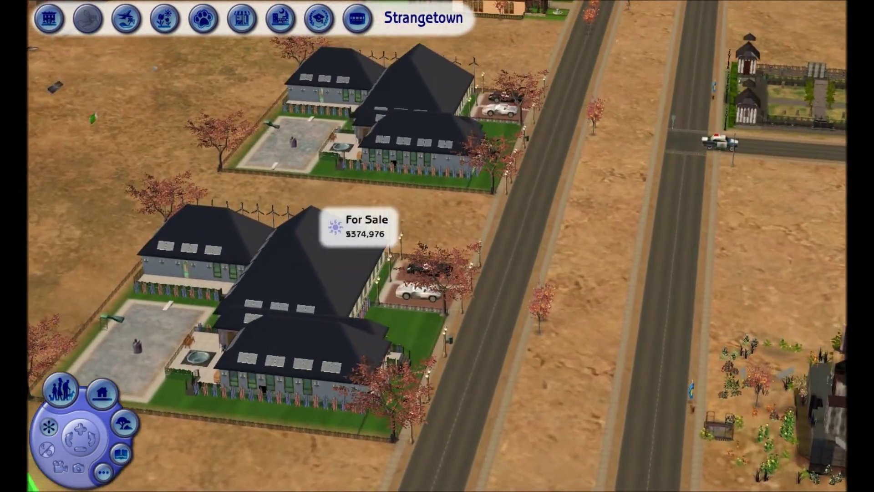
{"action": "key", "text": "Up"}
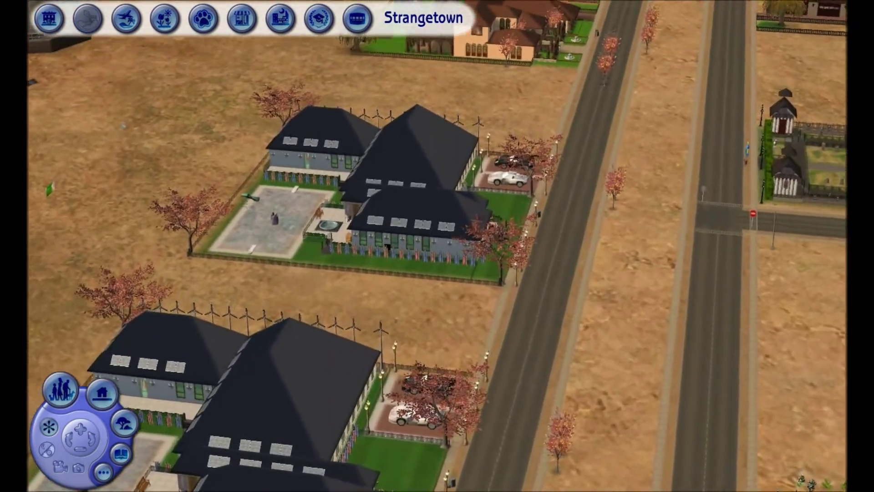
{"action": "key", "text": "Right"}
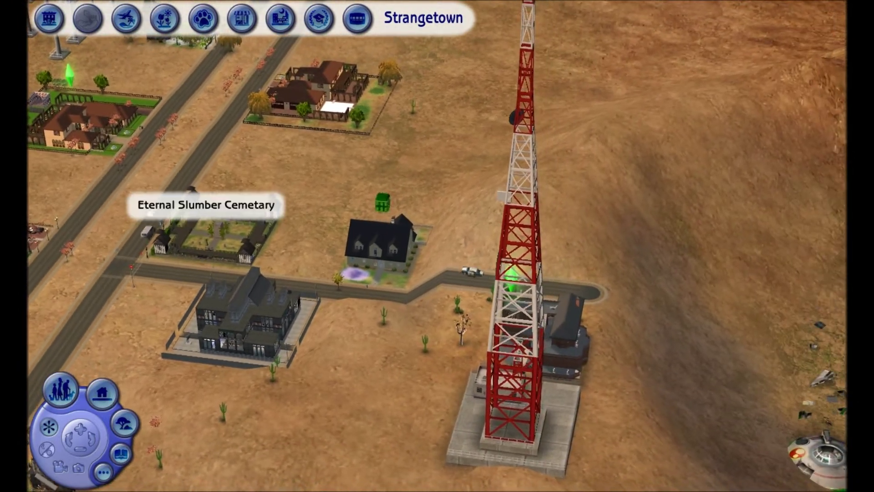
{"action": "key", "text": "Down"}
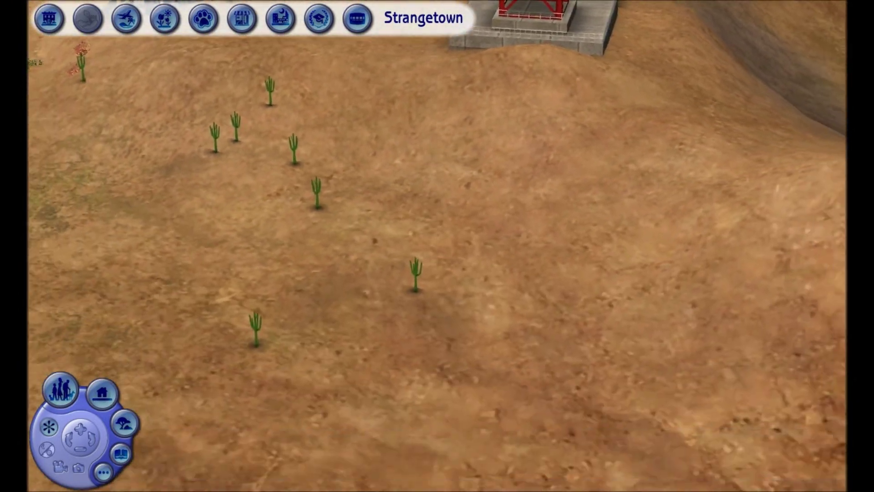
{"action": "key", "text": "Down"}
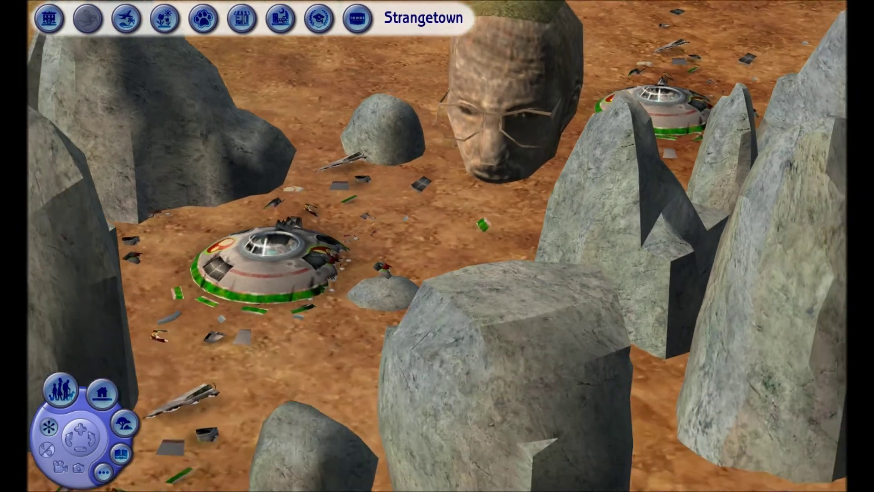
Step: Pan from the rocks toward the white building and lots beyond the road, then rotate the view
{"action": "key", "text": "Down"}
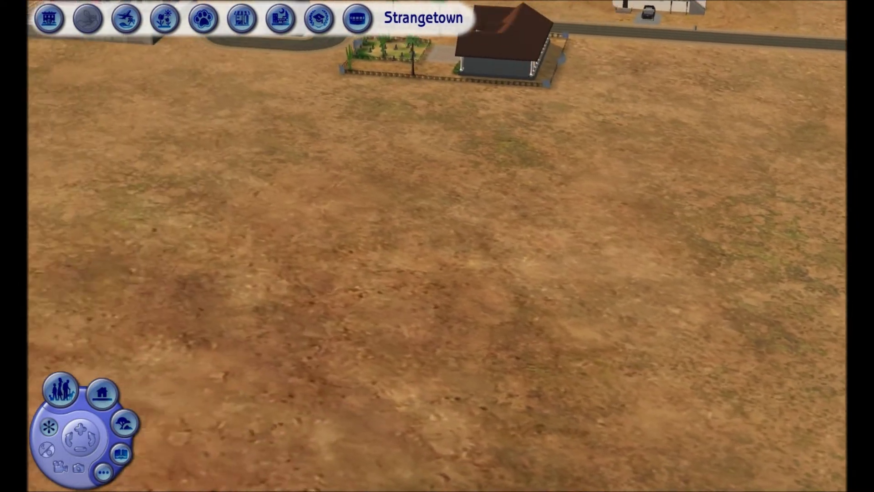
{"action": "key", "text": "Right"}
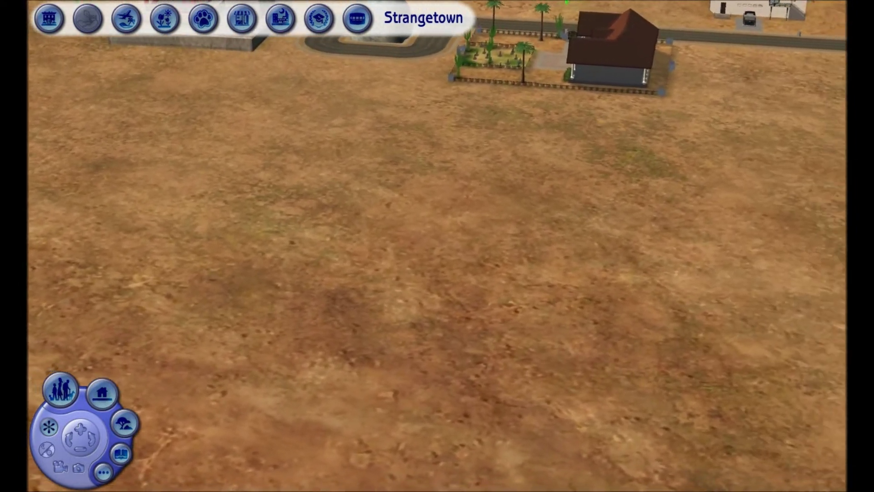
{"action": "key", "text": "Up"}
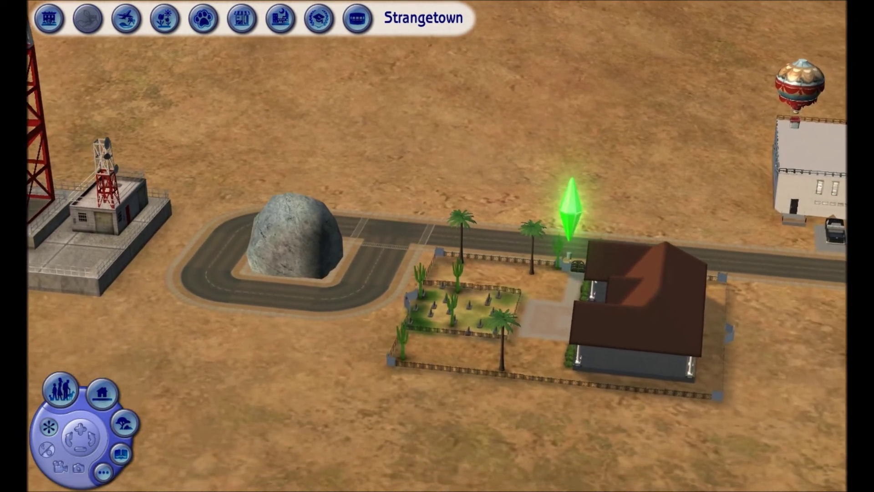
{"action": "key", "text": "Right"}
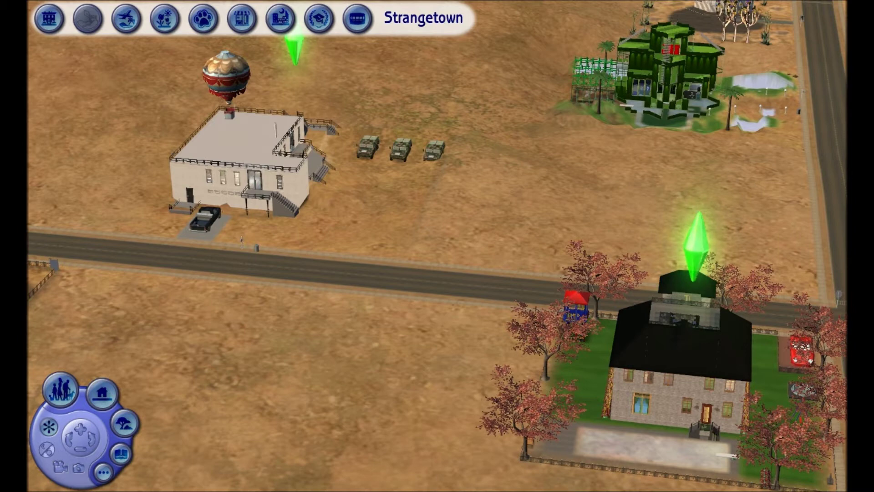
{"action": "key", "text": "Up"}
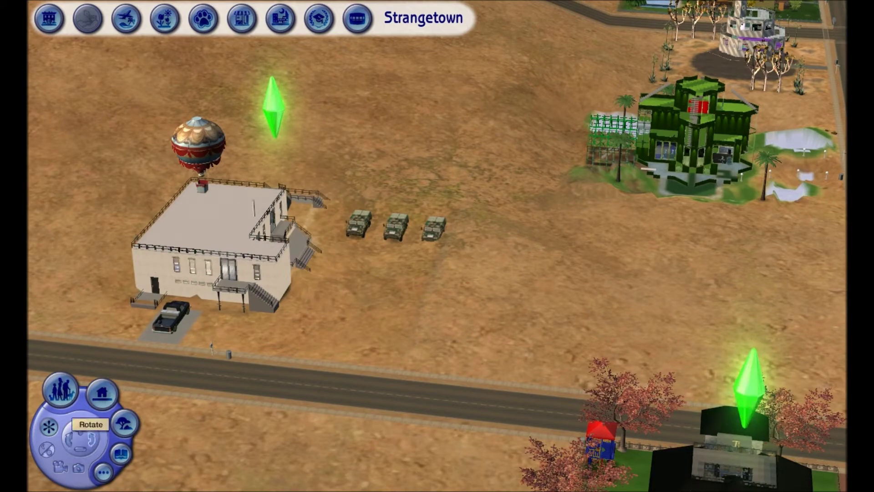
{"action": "left_click", "coordinate": [91, 439]}
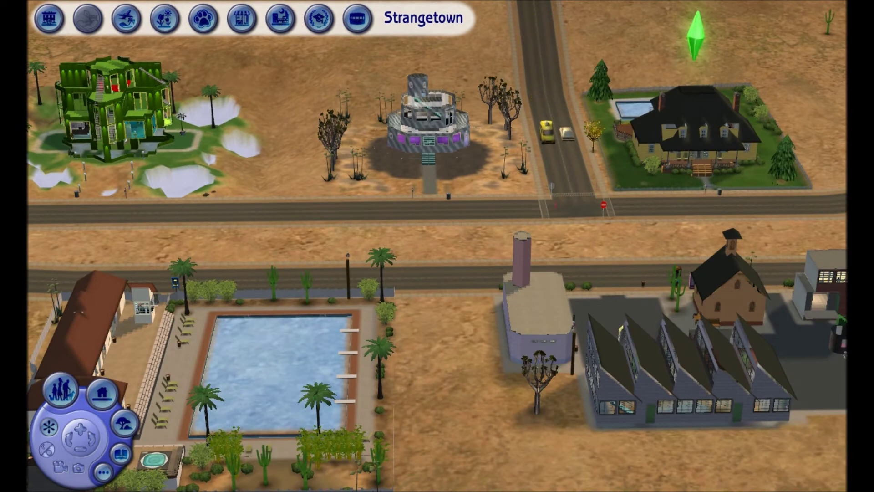
Step: Pan over the boulder-blocked road toward the green house lot and ranch house
{"action": "key", "text": "Left"}
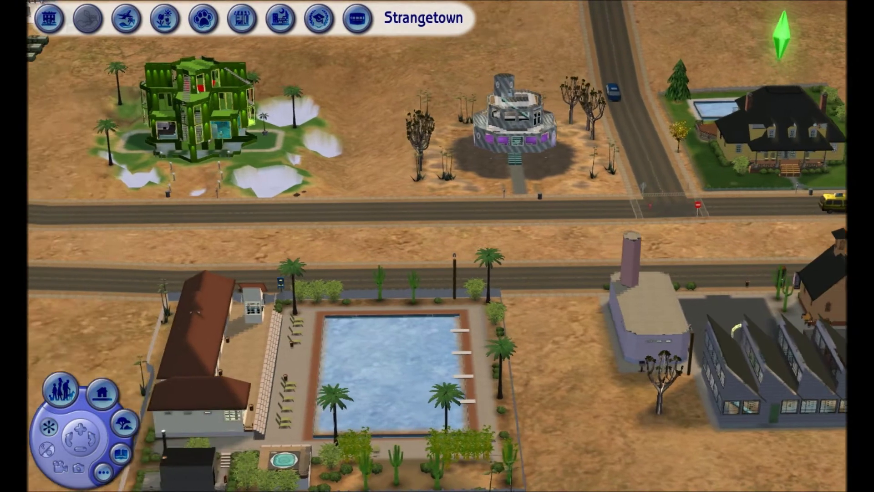
{"action": "key", "text": "Left"}
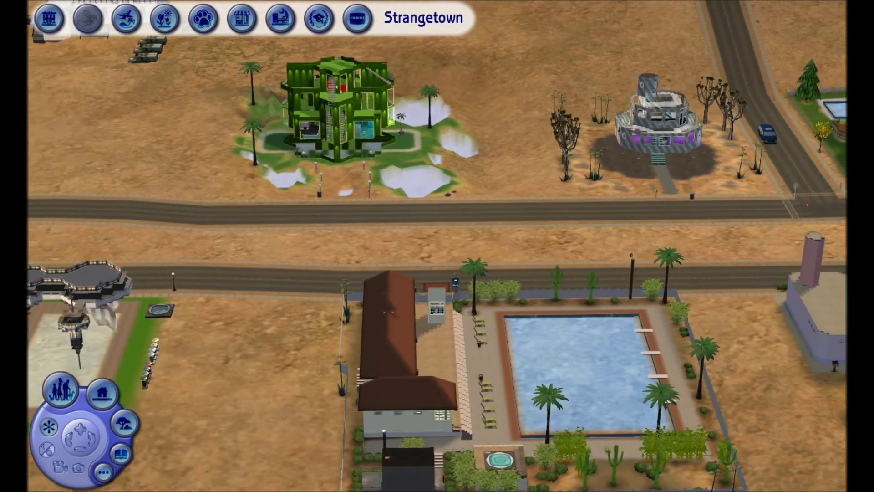
{"action": "key", "text": "Left"}
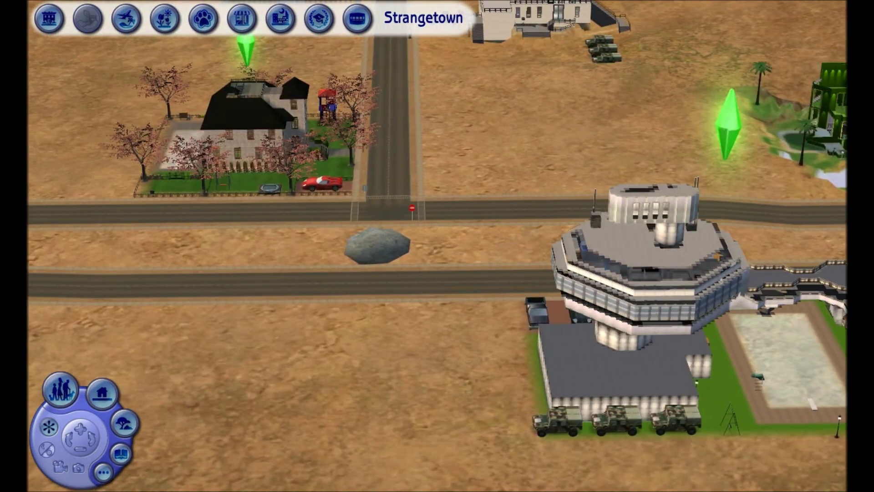
{"action": "key", "text": "Up"}
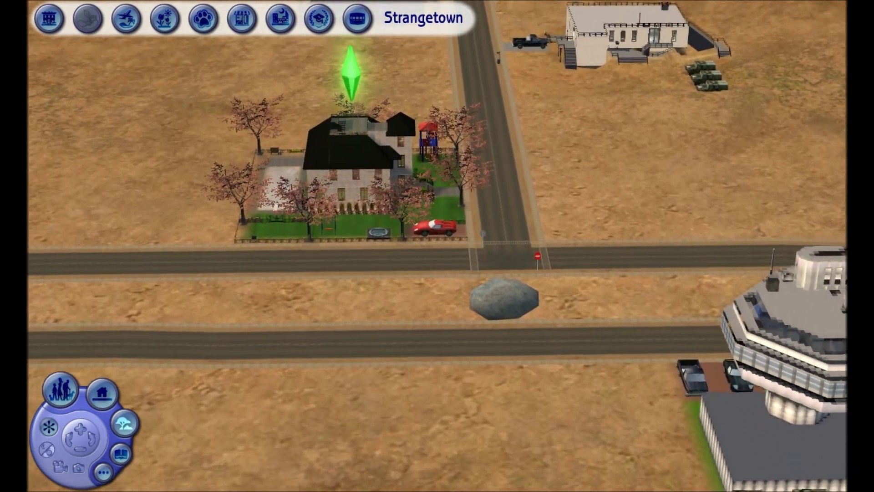
{"action": "key", "text": "Right"}
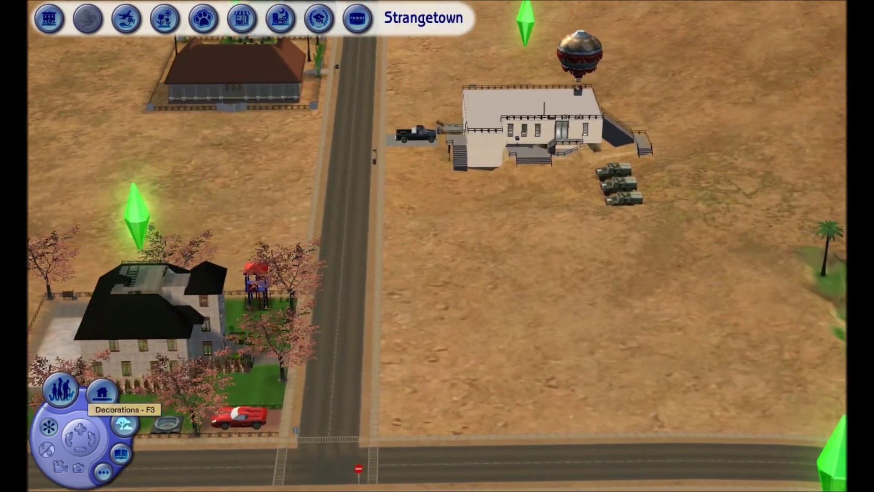
{"action": "key", "text": "Right"}
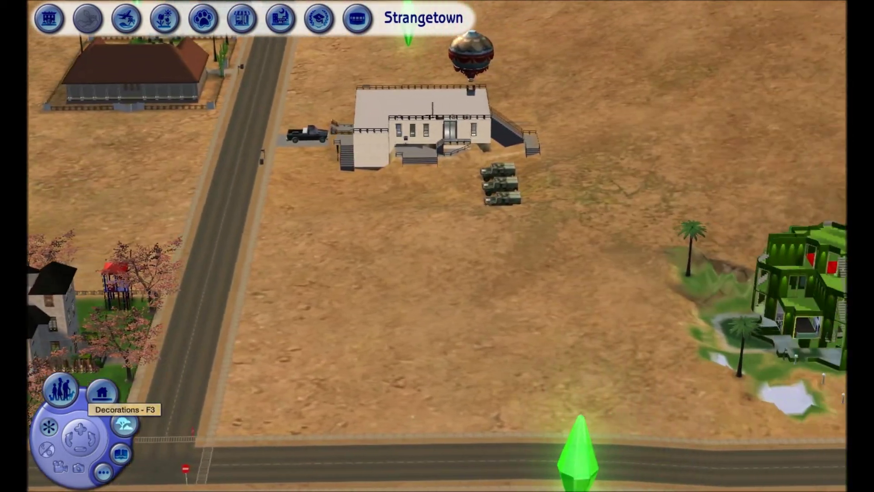
{"action": "key", "text": "Up"}
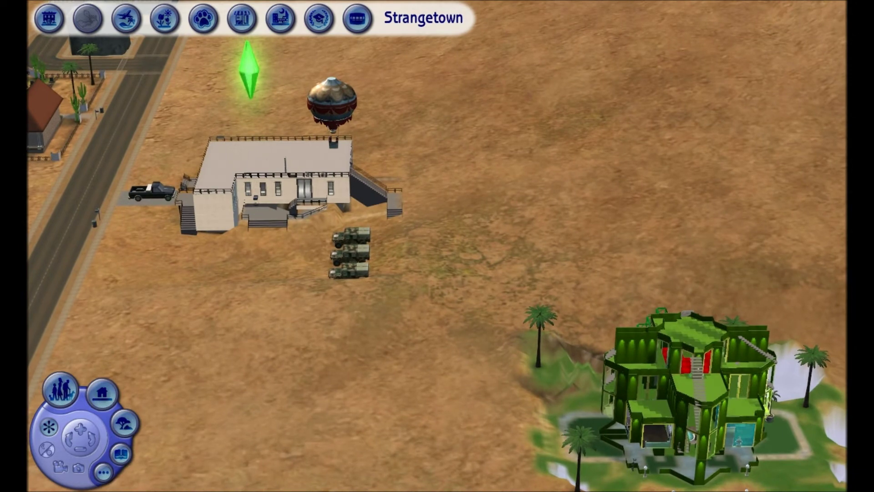
{"action": "key", "text": "Left"}
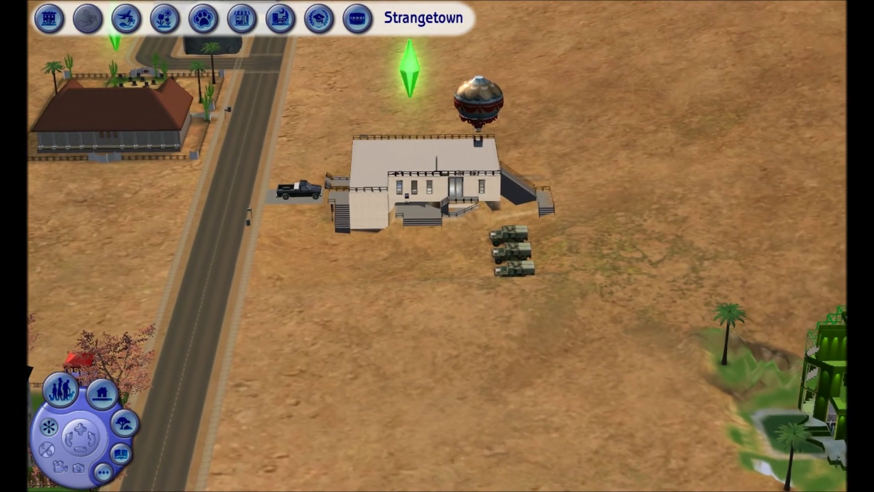
{"action": "key", "text": "Right"}
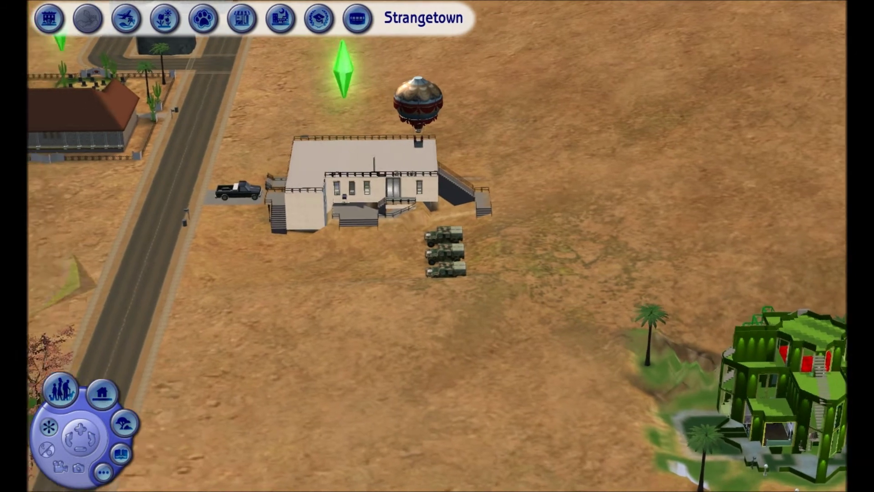
{"action": "key", "text": "Left"}
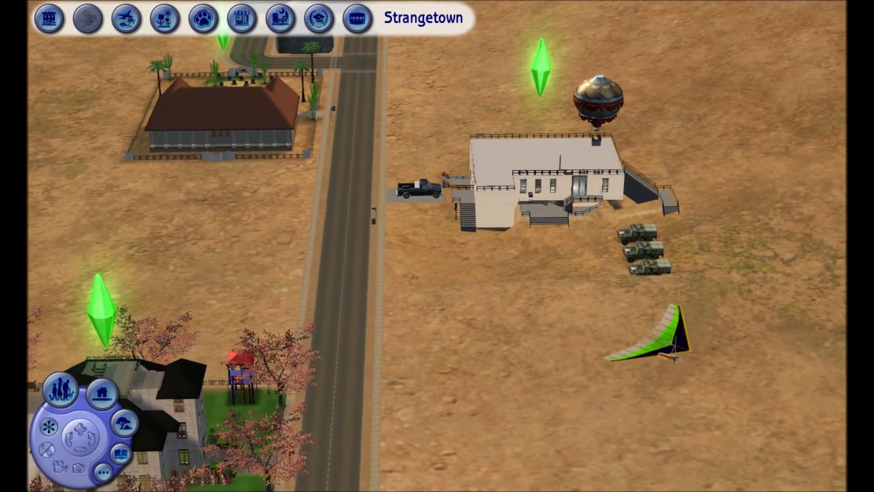
{"action": "scroll", "coordinate": [437, 246], "scroll_direction": "up", "scroll_amount": 3}
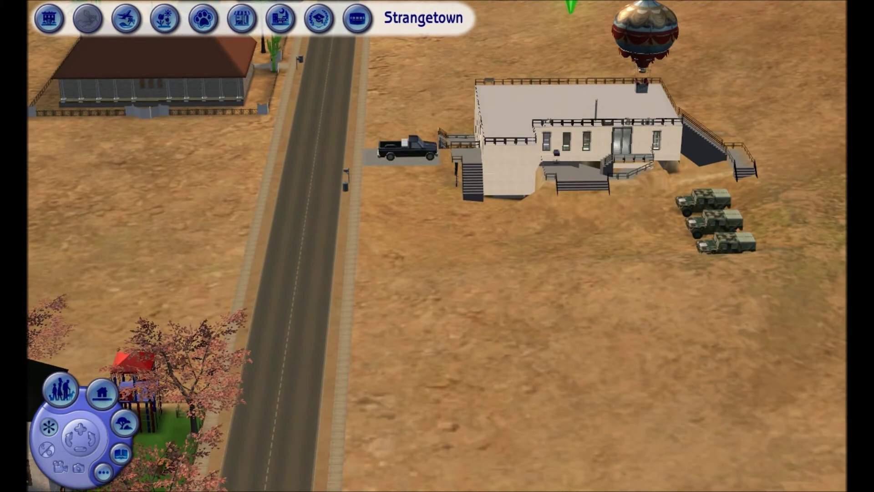
Step: Pan right past the palm tree and green hill until the round grey-purple house is centred
{"action": "key", "text": "Right"}
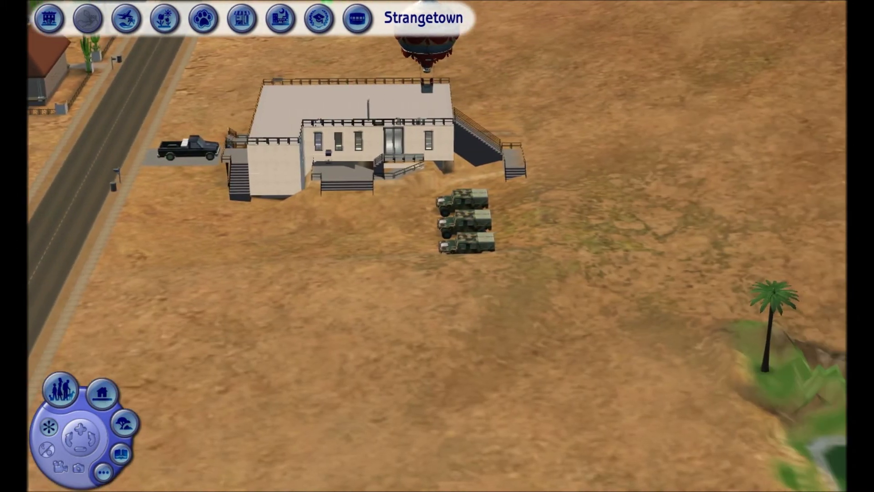
{"action": "key", "text": "Left"}
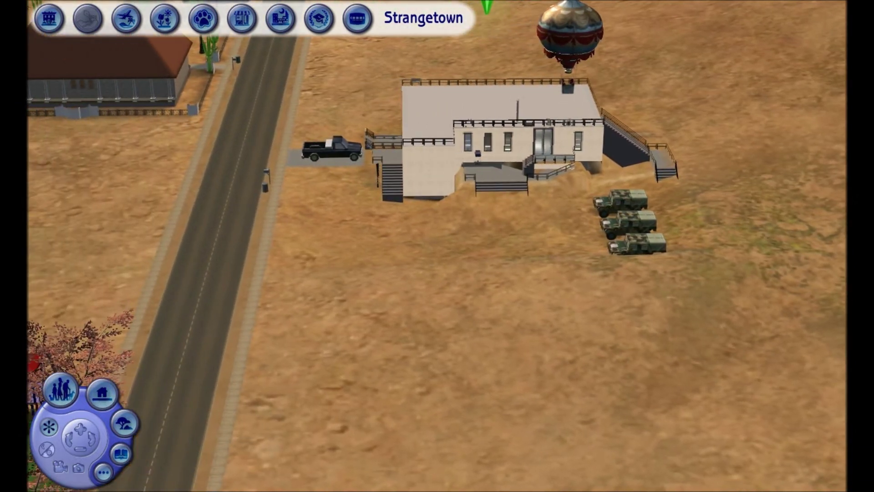
{"action": "key", "text": "Right"}
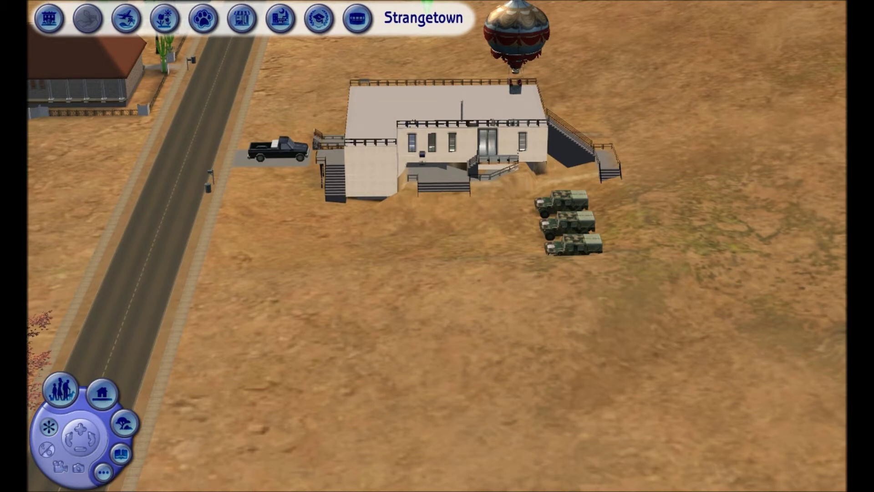
{"action": "key", "text": "Right"}
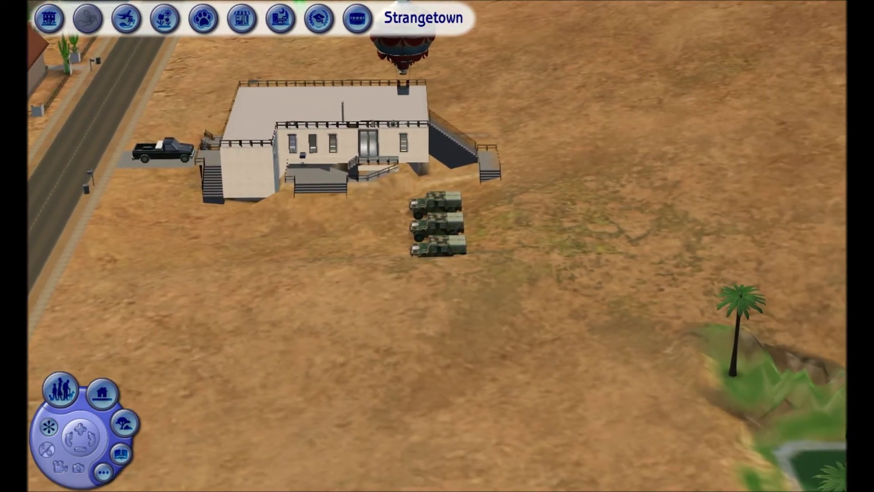
{"action": "key", "text": "Right"}
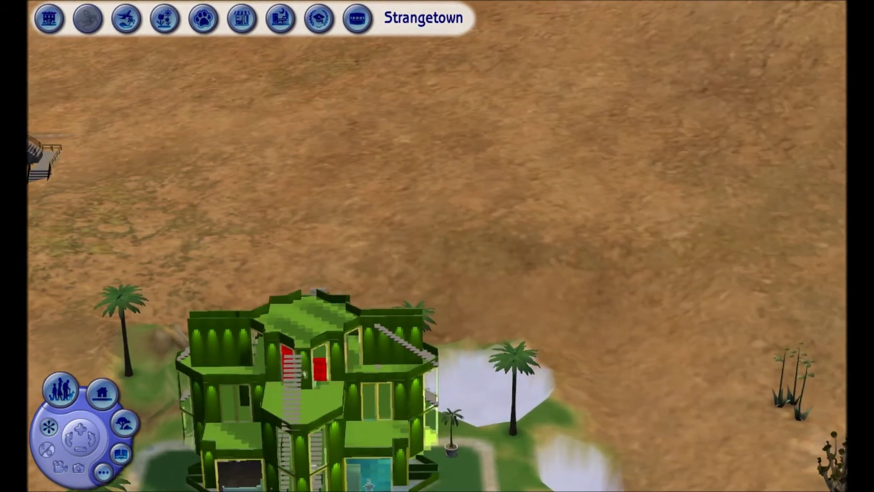
{"action": "key", "text": "Right"}
{"action": "key", "text": "Down"}
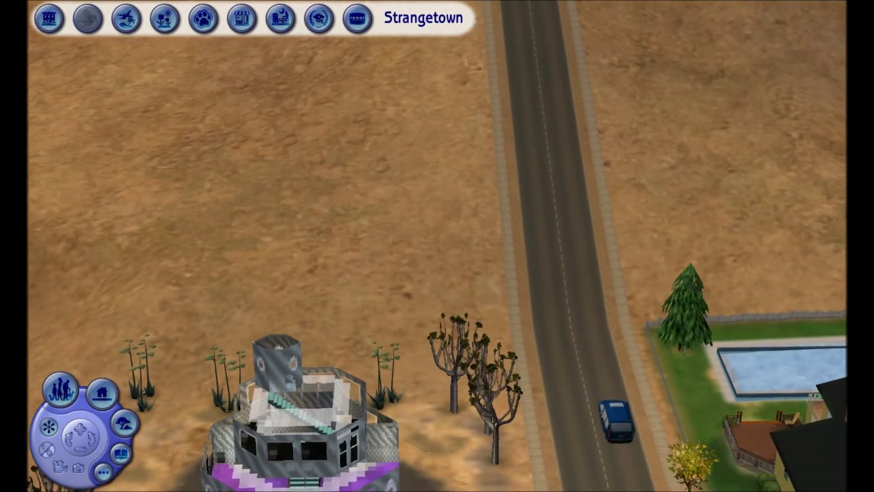
{"action": "key", "text": "Down"}
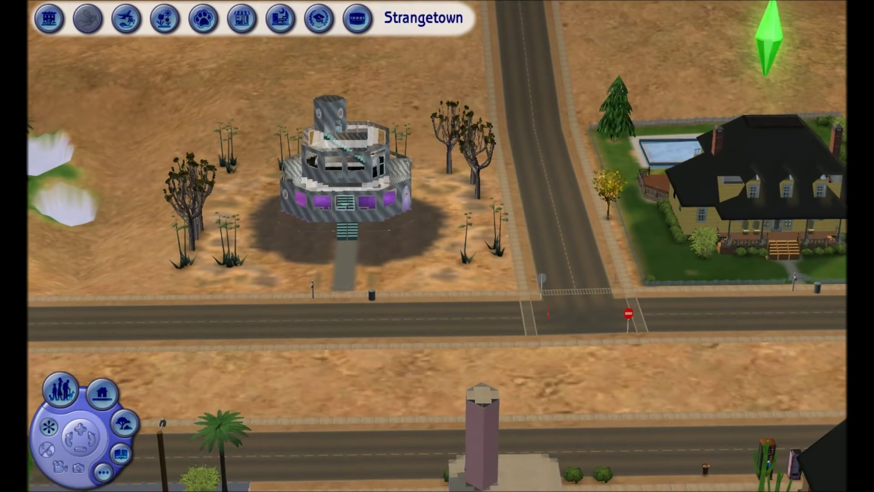
Step: Check the $78,326 For Sale lot beside the plumbob house, then zoom out over the neighbourhood
{"action": "key", "text": "Right"}
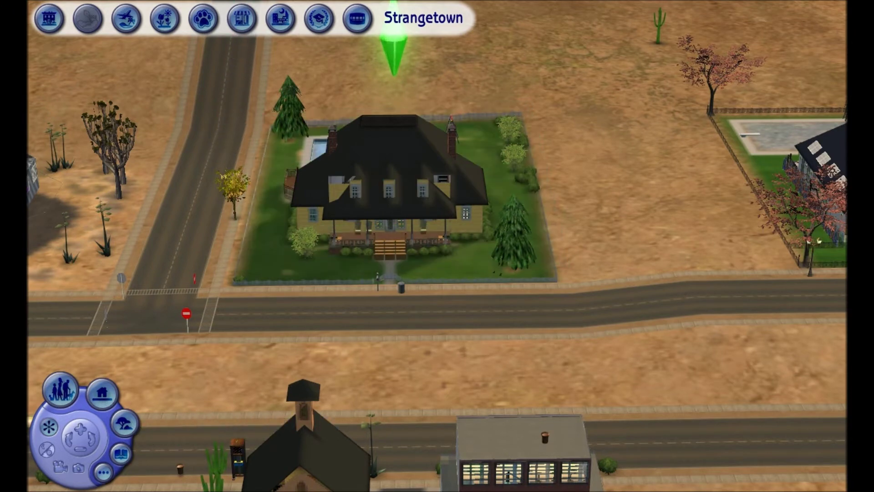
{"action": "key", "text": "Left"}
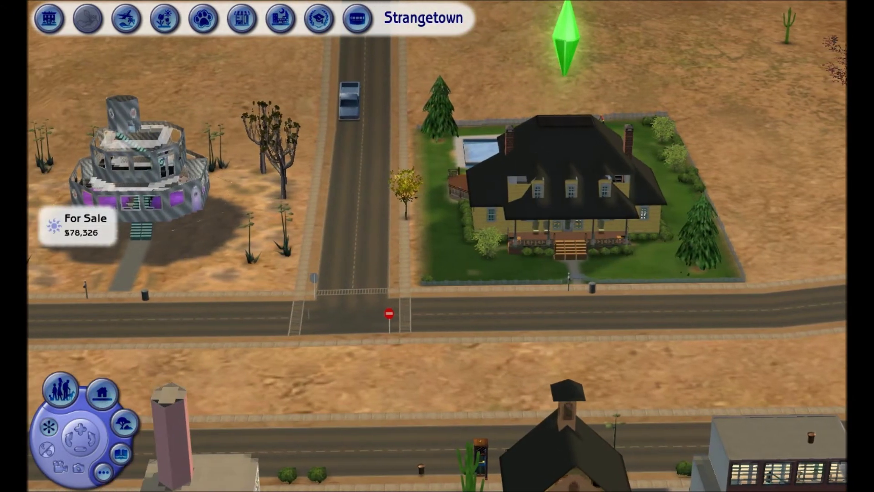
{"action": "key", "text": "Right"}
{"action": "key", "text": "Right"}
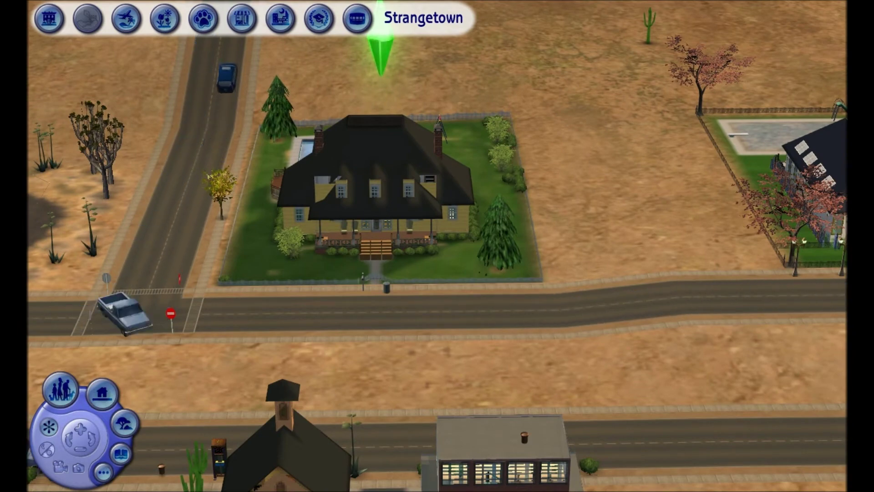
{"action": "key", "text": "minus"}
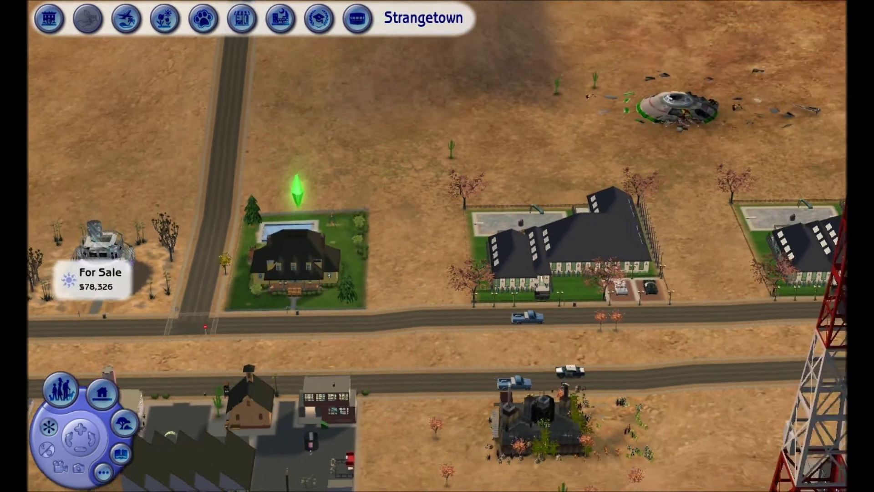
Step: Pan past the crashed UFO and water towers to the brown-roofed plumbob lot with hot tub
{"action": "key", "text": "Right"}
{"action": "key", "text": "Up"}
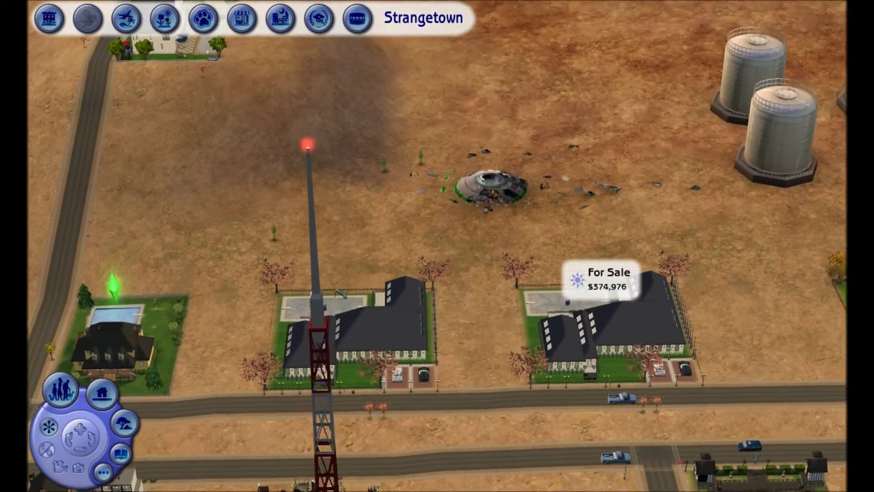
{"action": "key", "text": "Right"}
{"action": "scroll", "coordinate": [601, 310], "scroll_direction": "up", "scroll_amount": 3}
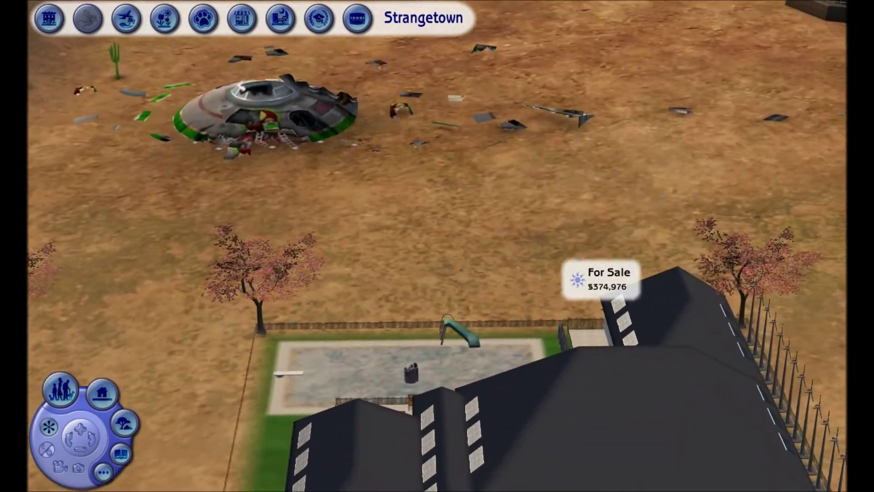
{"action": "key", "text": "Right"}
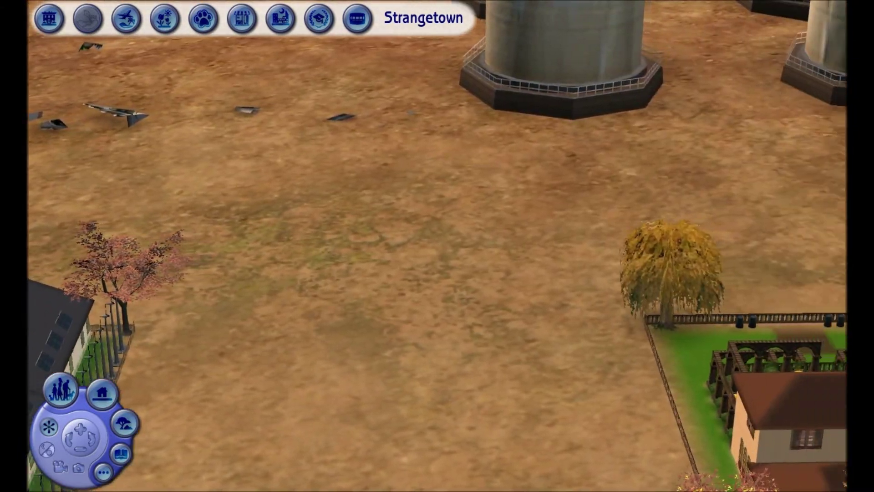
{"action": "key", "text": "Right"}
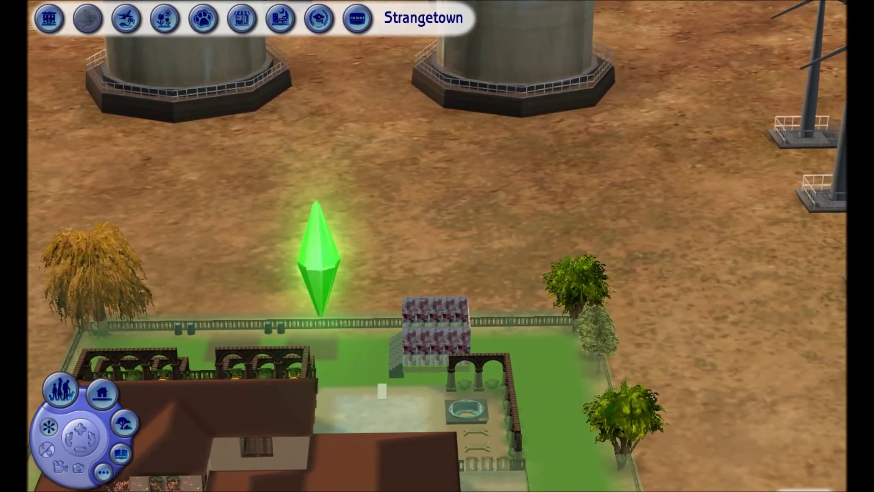
{"action": "key", "text": "Down"}
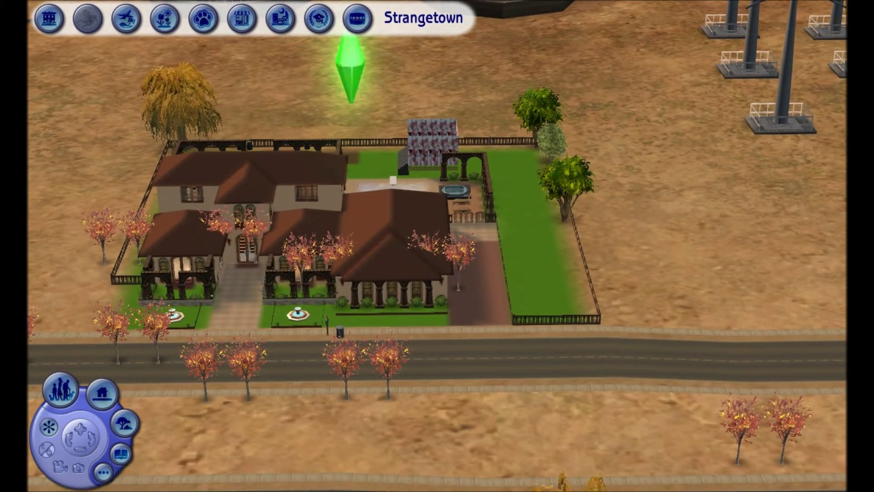
Step: Zoom in and out repeatedly over the Goth lot
{"action": "scroll", "coordinate": [437, 246], "scroll_direction": "down", "scroll_amount": 5}
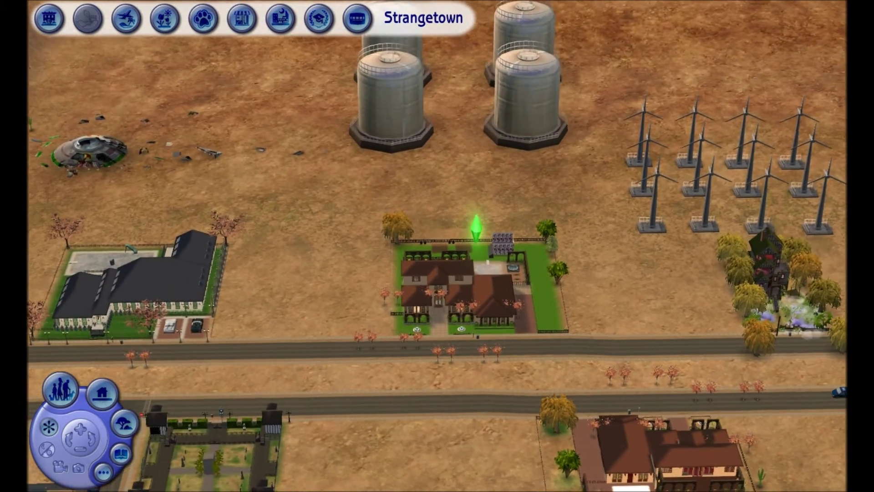
{"action": "scroll", "coordinate": [438, 246], "scroll_direction": "up", "scroll_amount": 5}
{"action": "scroll", "coordinate": [578, 456], "scroll_direction": "down", "scroll_amount": 5}
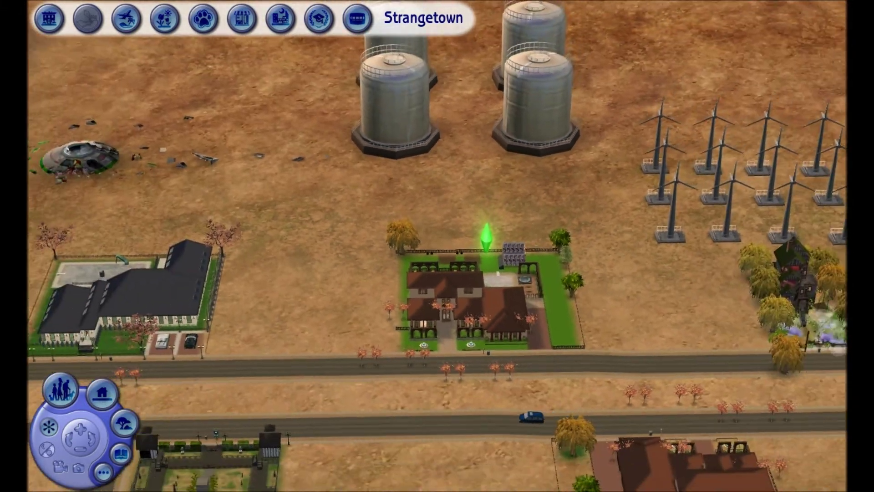
{"action": "scroll", "coordinate": [514, 332], "scroll_direction": "up", "scroll_amount": 5}
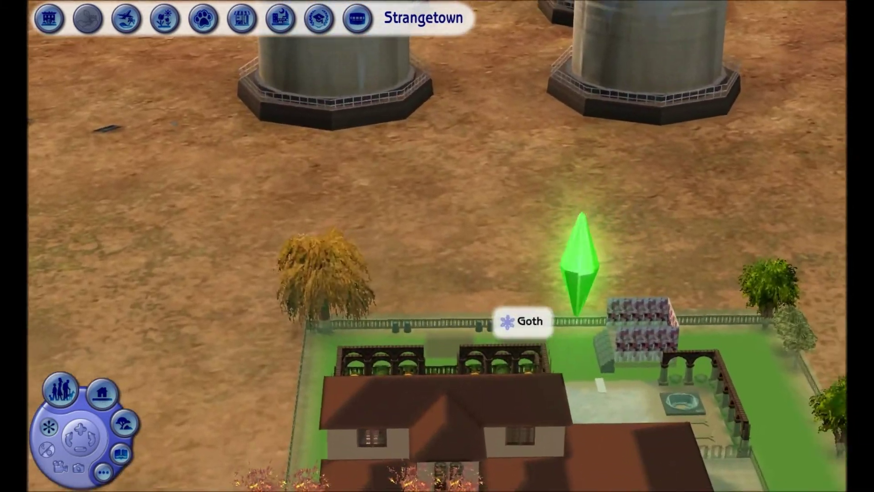
{"action": "scroll", "coordinate": [514, 332], "scroll_direction": "down", "scroll_amount": 4}
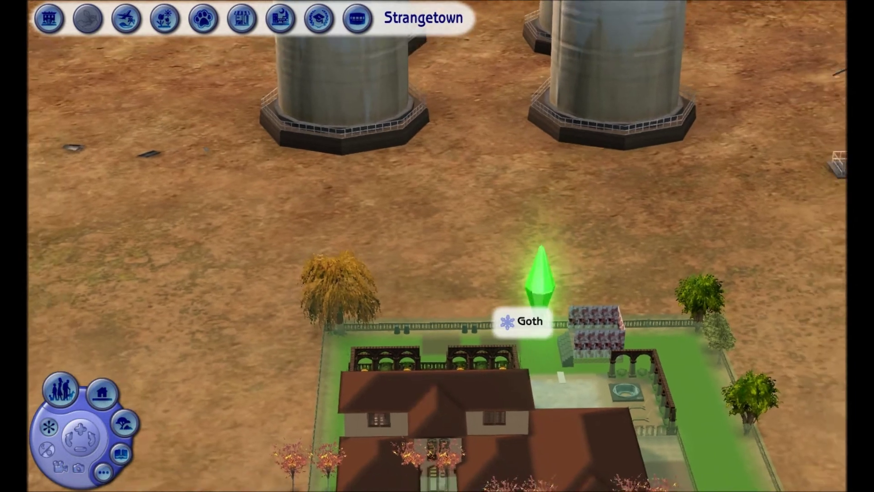
{"action": "scroll", "coordinate": [515, 332], "scroll_direction": "up", "scroll_amount": 5}
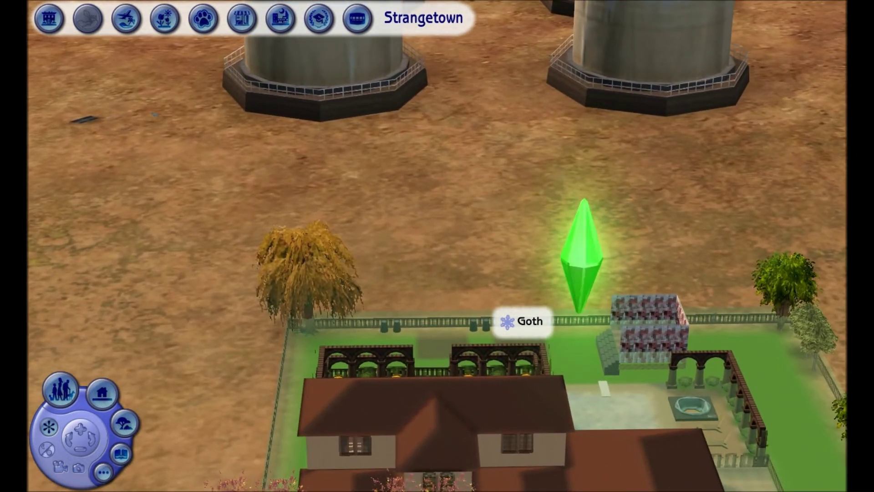
Step: Pan right past the wind turbines and tanks, then back down onto the Goth lot's tree-lined street
{"action": "key", "text": "Right"}
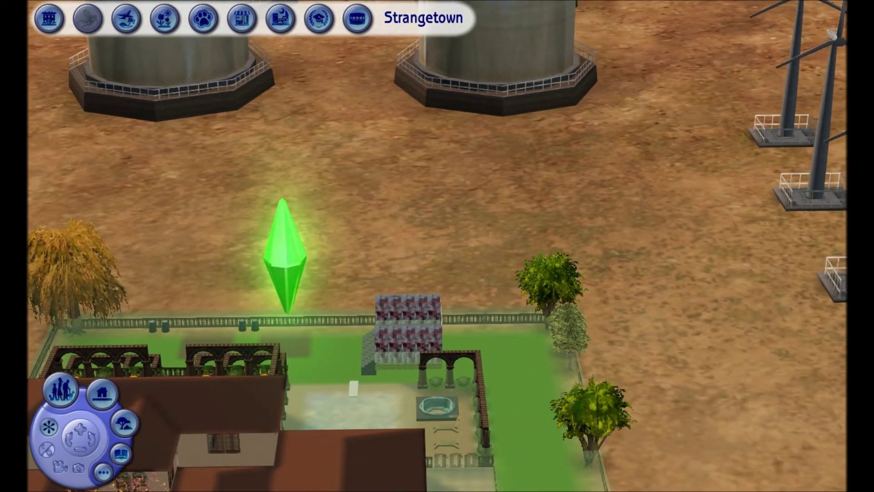
{"action": "key", "text": "Right"}
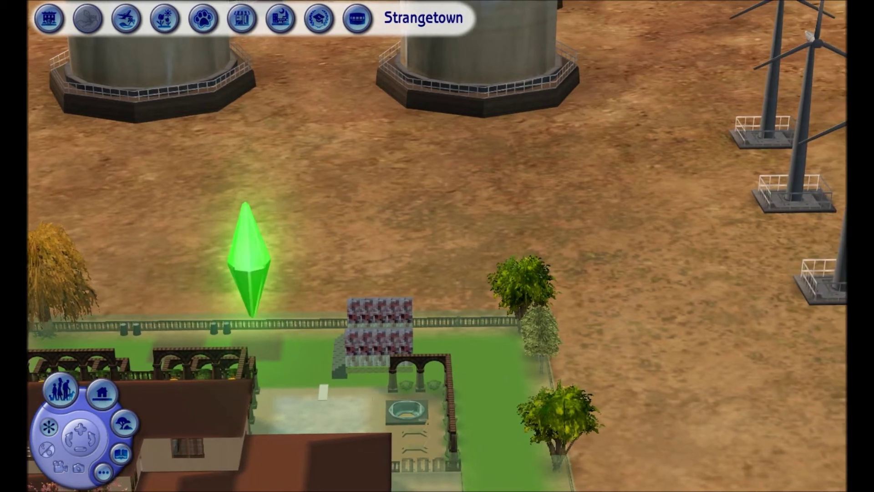
{"action": "key", "text": "Left"}
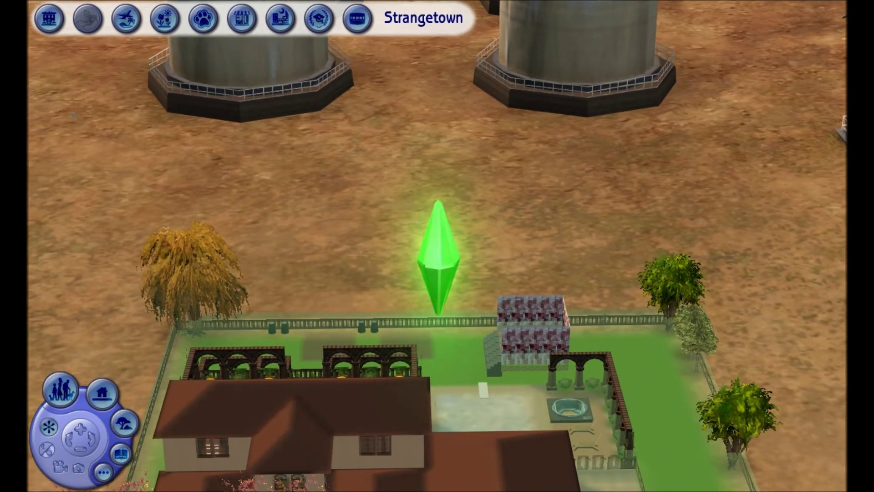
{"action": "key", "text": "Down"}
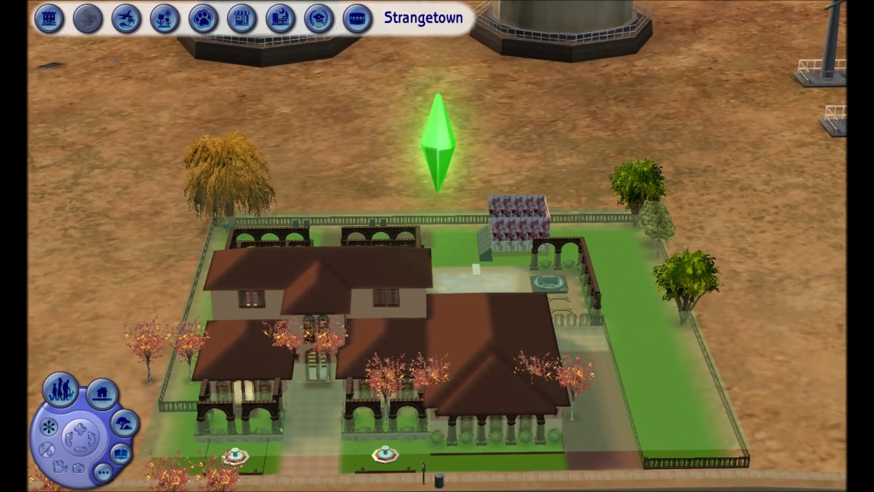
{"action": "key", "text": "Down"}
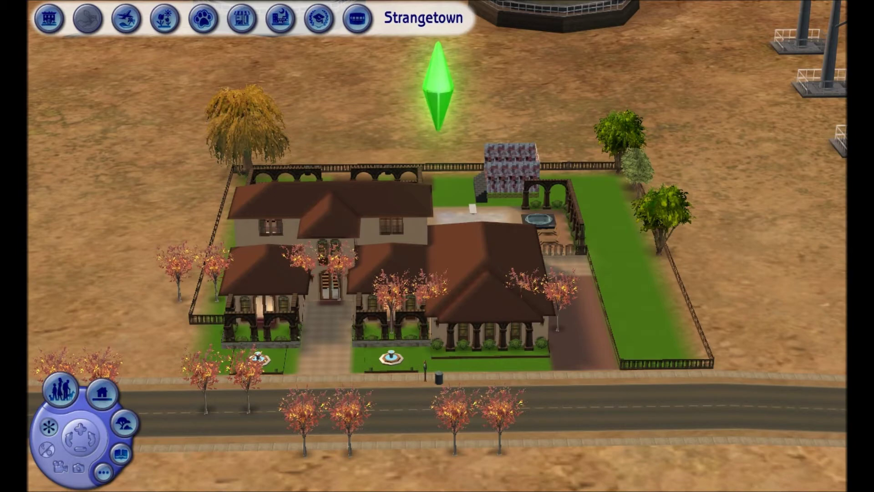
Step: Pan past the power pylons toward the storage tanks, then swing left to the crashed UFO
{"action": "key", "text": "Right"}
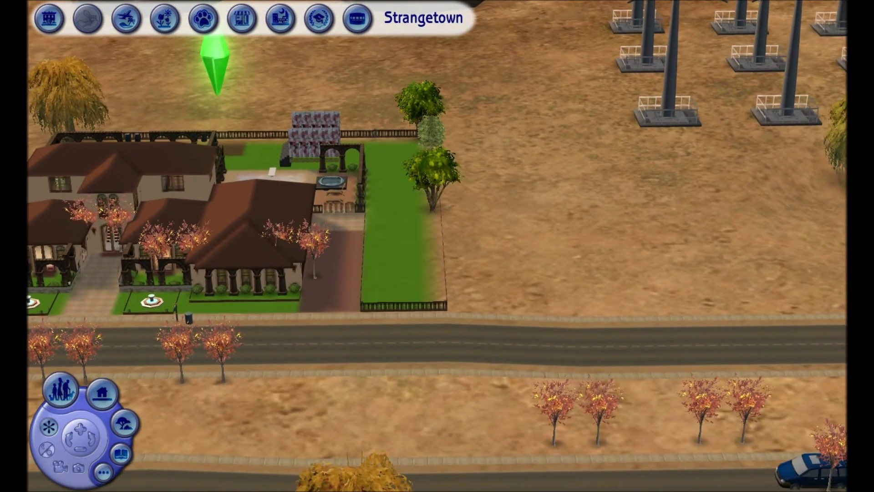
{"action": "key", "text": "Up"}
{"action": "key", "text": "z"}
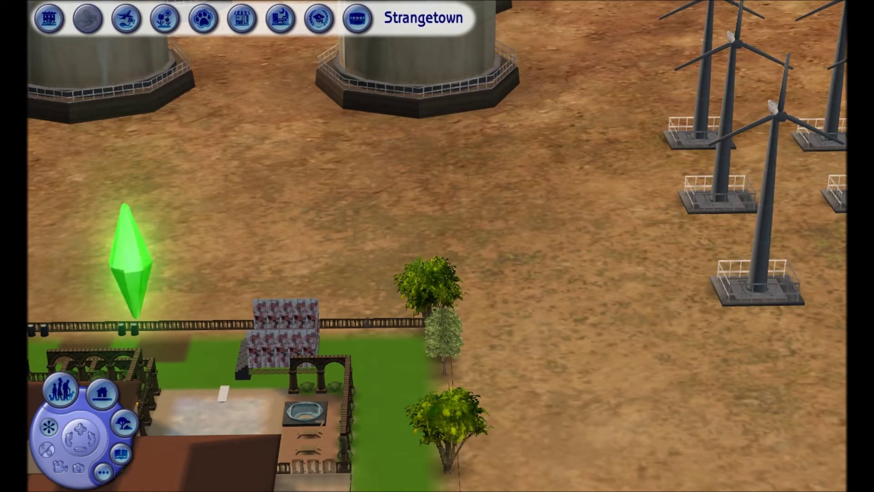
{"action": "key", "text": "Left"}
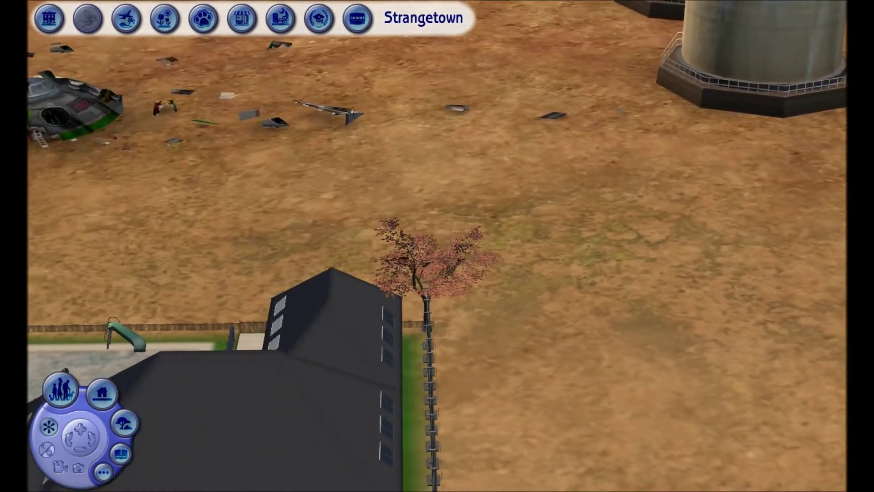
Step: Zoom out past the UFO and centre the Stellar lot's three military trucks, then pan down past the road
{"action": "key", "text": "x"}
{"action": "key", "text": "x"}
{"action": "key", "text": "Left"}
{"action": "key", "text": "z"}
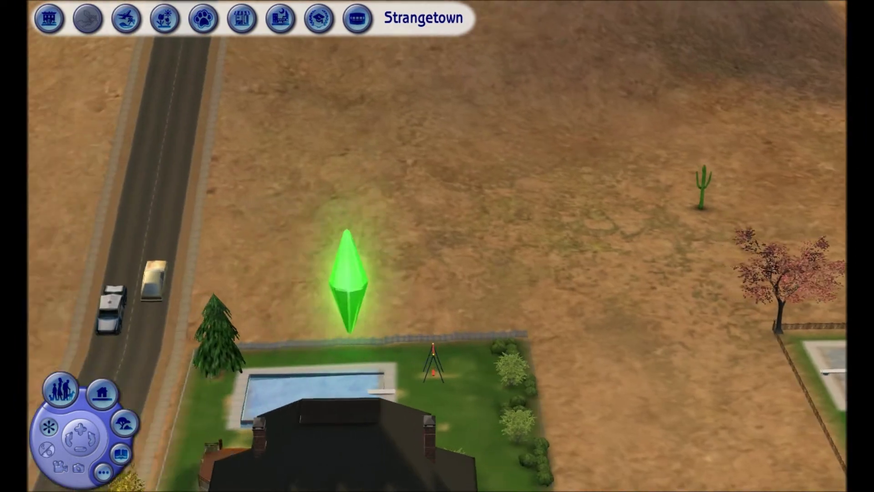
{"action": "key", "text": "Left"}
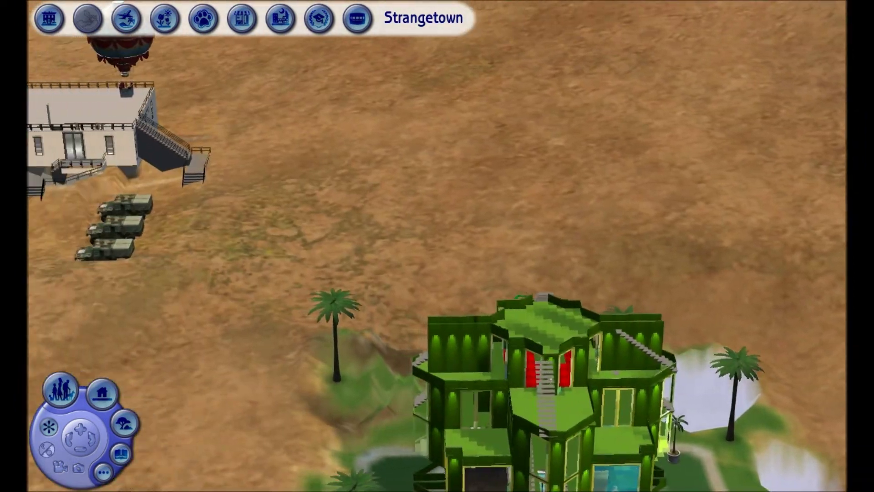
{"action": "key", "text": "Left"}
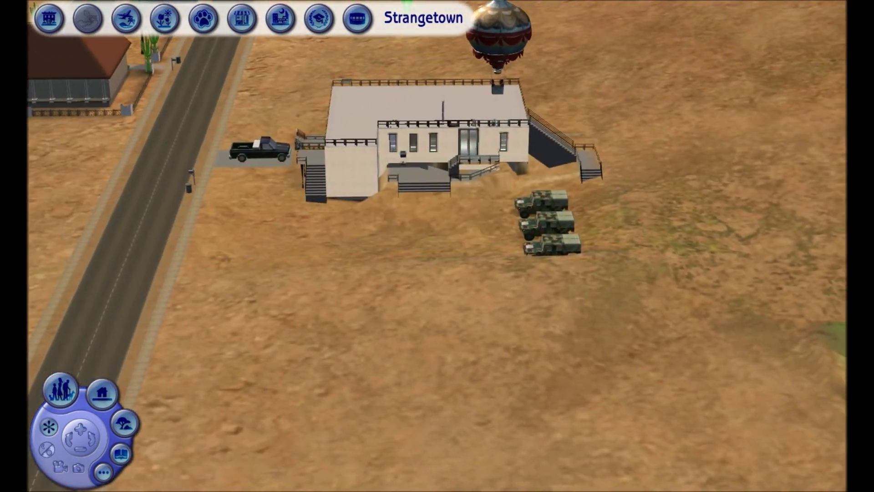
{"action": "key", "text": "Right"}
{"action": "key", "text": "Down"}
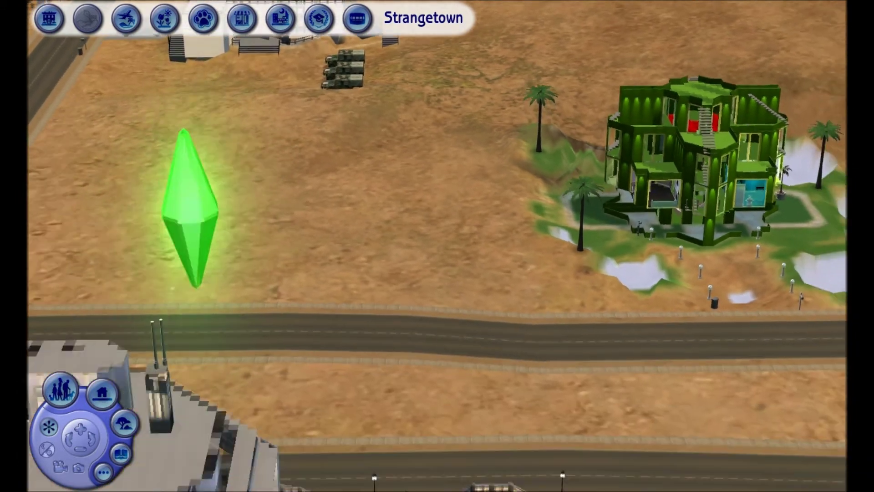
{"action": "key", "text": "Down"}
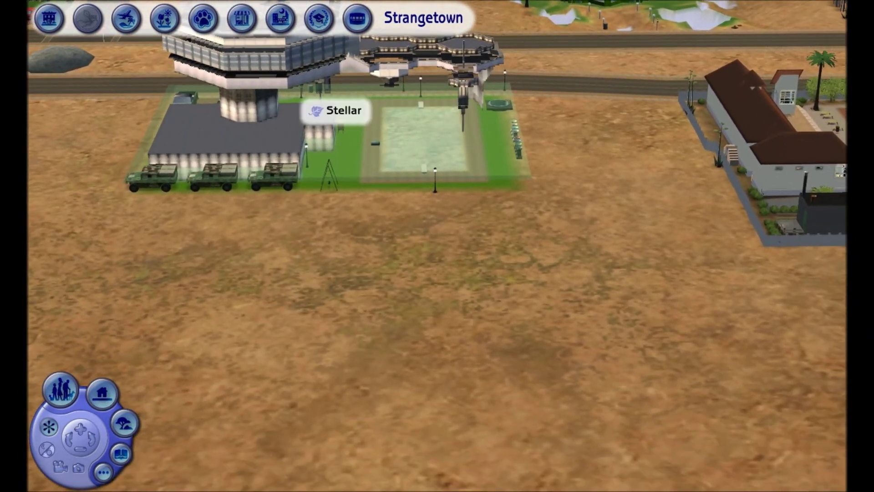
Step: Zoom in on the military lot and pan north to the round house, then sweep west past the black-roofed house
{"action": "key", "text": "z"}
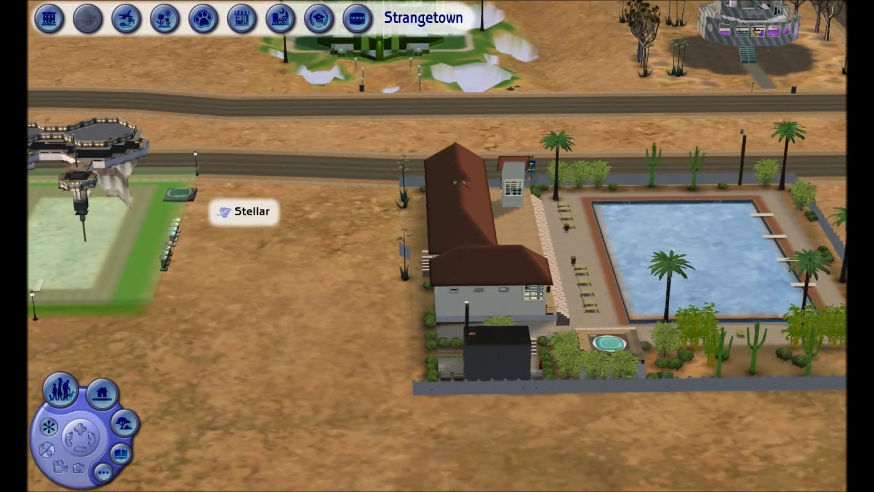
{"action": "key", "text": "Right"}
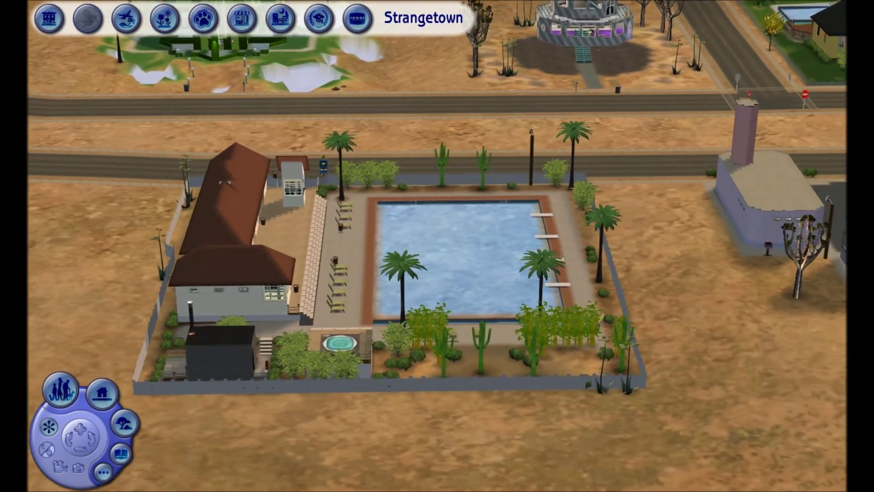
{"action": "key", "text": "Up"}
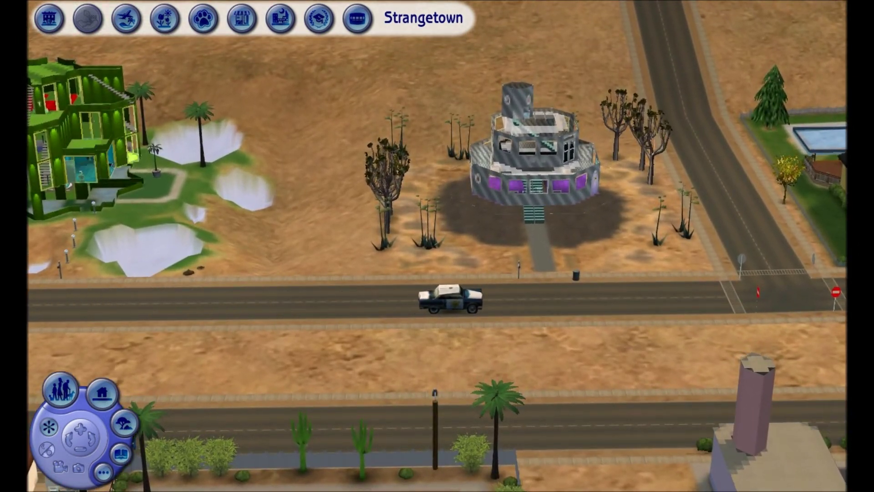
{"action": "key", "text": "Left"}
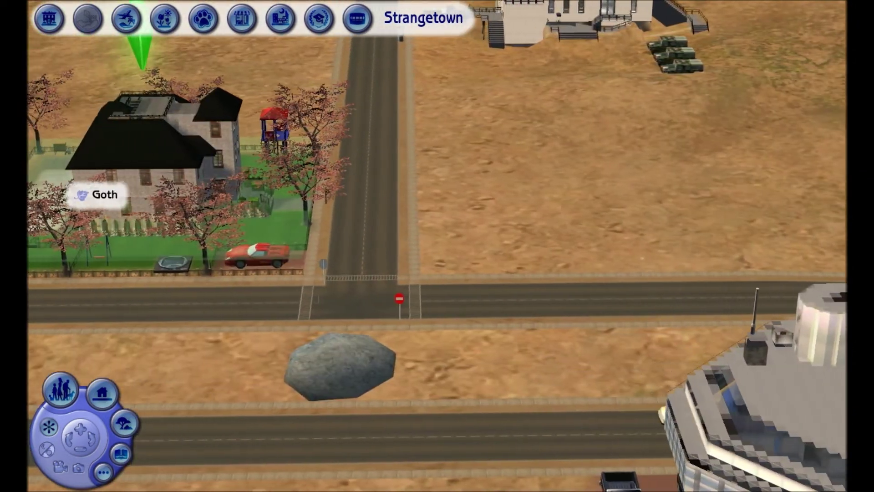
{"action": "key", "text": "Left"}
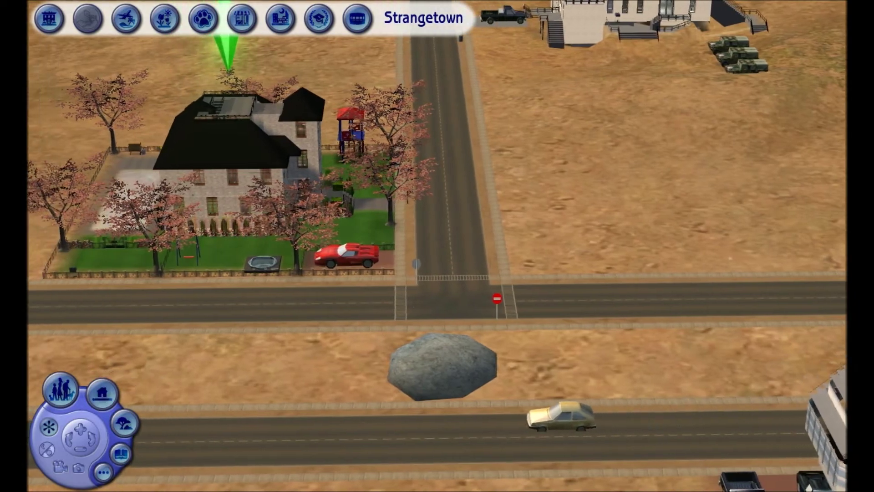
{"action": "key", "text": "Left"}
{"action": "key", "text": "period"}
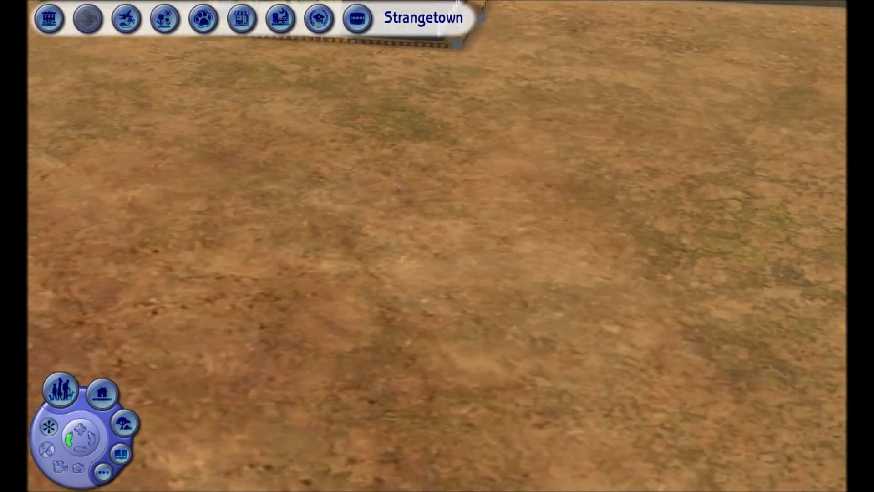
Step: Zoom out and move ahead past the radio tower toward the rocks and crashed saucers
{"action": "scroll", "coordinate": [437, 246], "scroll_direction": "down", "scroll_amount": 3}
{"action": "scroll", "coordinate": [438, 245], "scroll_direction": "down", "scroll_amount": 1}
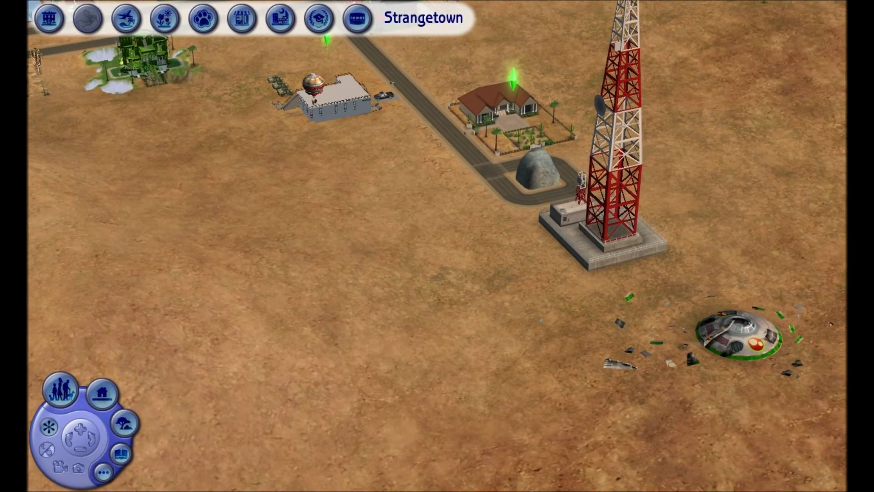
{"action": "key", "text": "Up"}
{"action": "key", "text": "Left"}
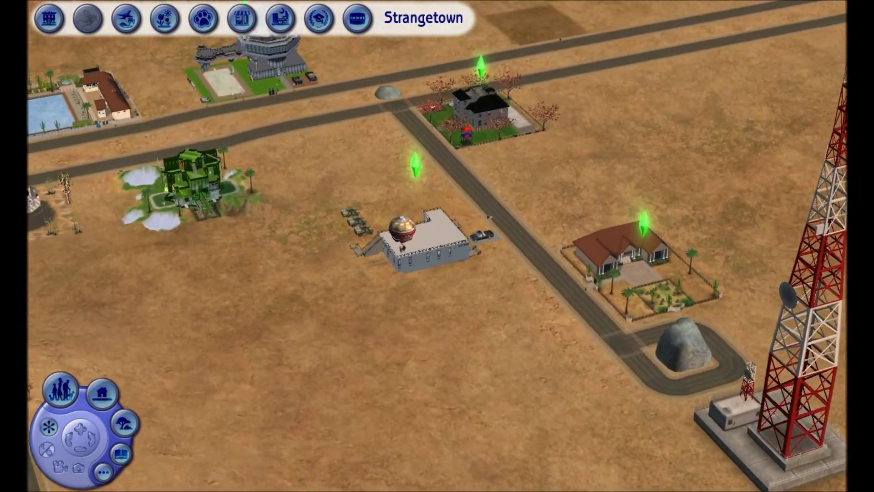
{"action": "key", "text": "Up"}
{"action": "key", "text": "Left"}
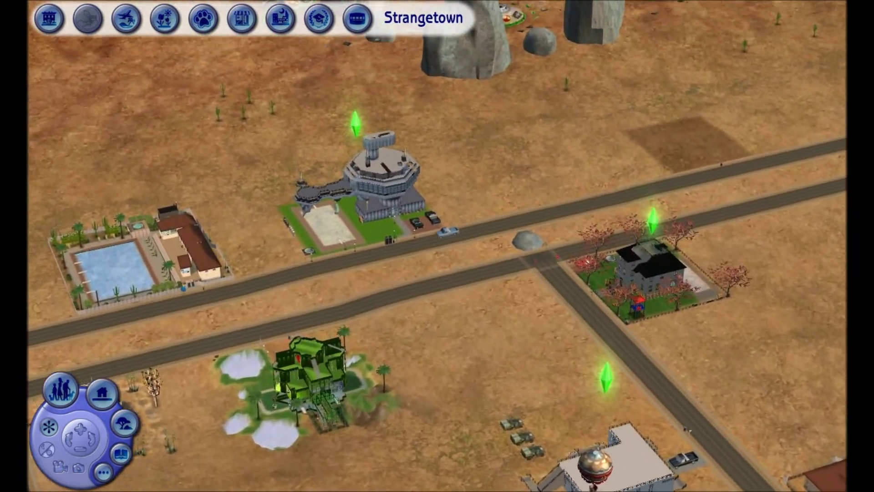
{"action": "key", "text": "Up"}
{"action": "key", "text": "Left"}
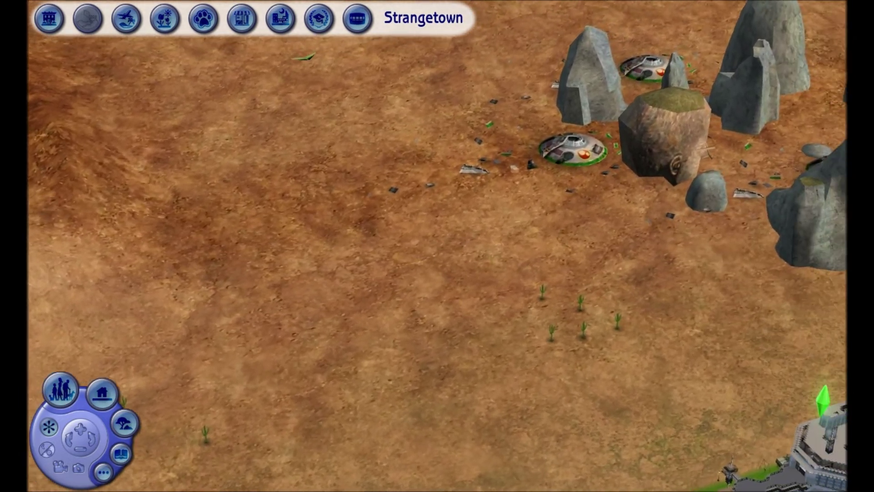
Step: Pan over the rocks and saucers, then south and west past the satellite dishes
{"action": "key", "text": "Right"}
{"action": "key", "text": "Up"}
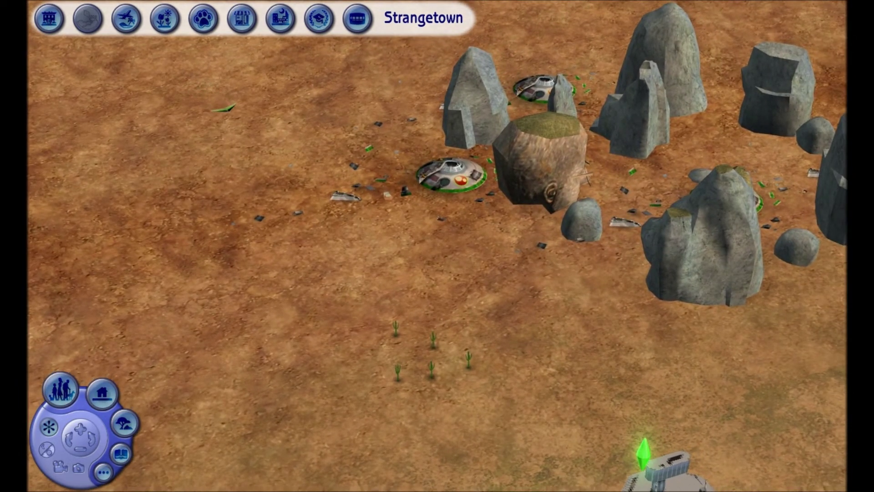
{"action": "key", "text": "Down"}
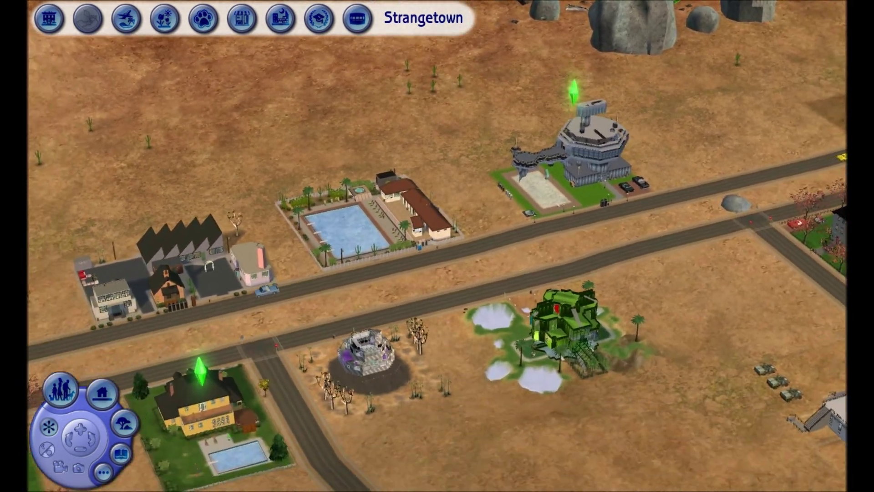
{"action": "key", "text": "Down"}
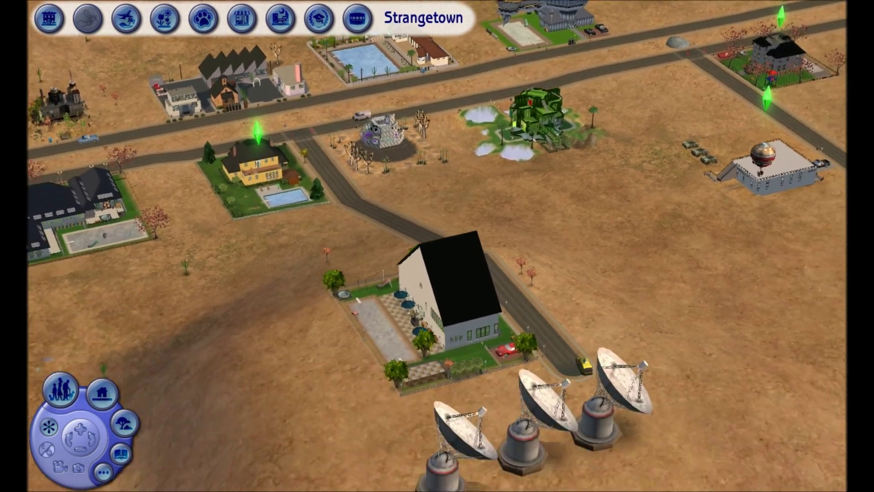
{"action": "key", "text": "Down"}
{"action": "key", "text": "Down"}
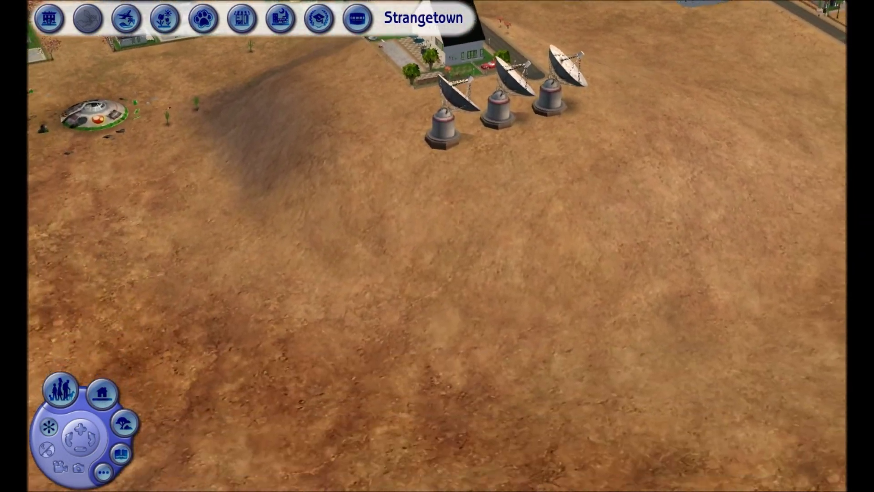
{"action": "key", "text": "Left"}
{"action": "key", "text": "Left"}
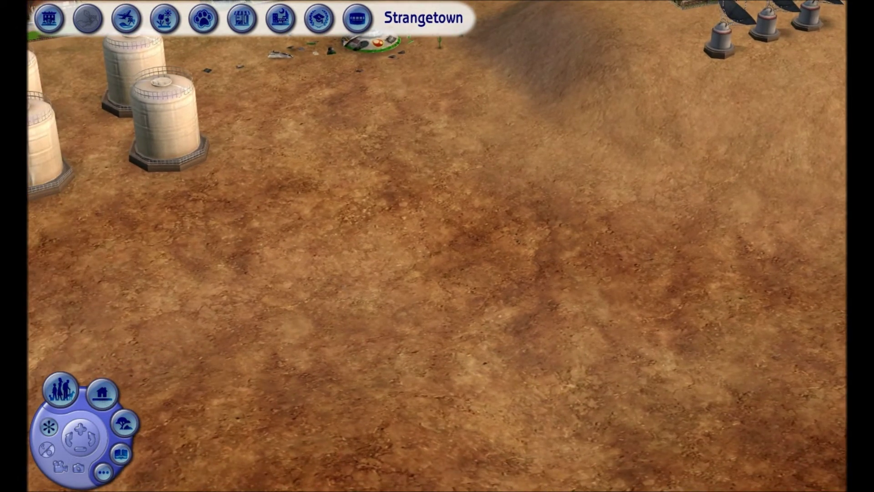
Step: Quit The Sims 2 through the '...' options button's Quit icon and confirm with Yes
{"action": "left_click", "coordinate": [103, 473]}
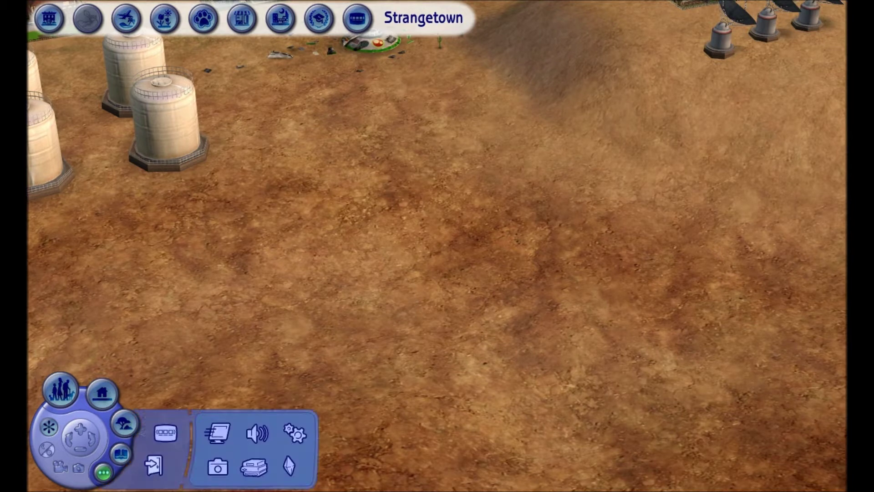
{"action": "left_click", "coordinate": [153, 465]}
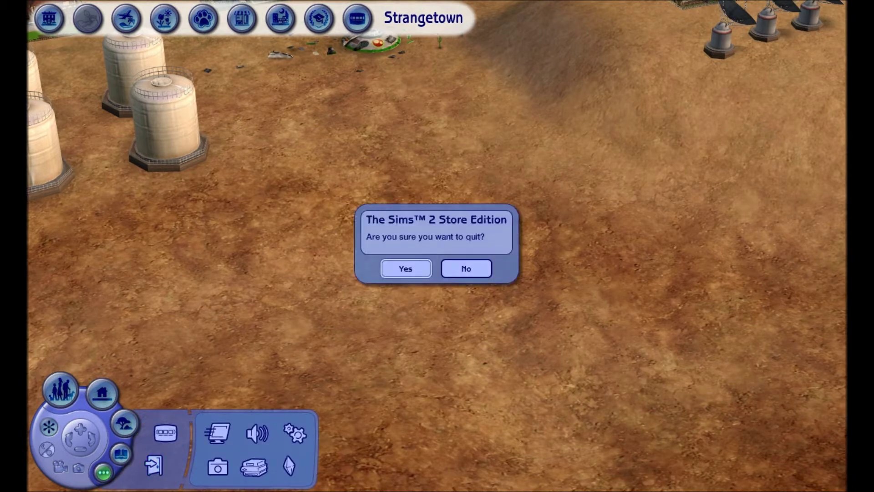
{"action": "left_click", "coordinate": [406, 269]}
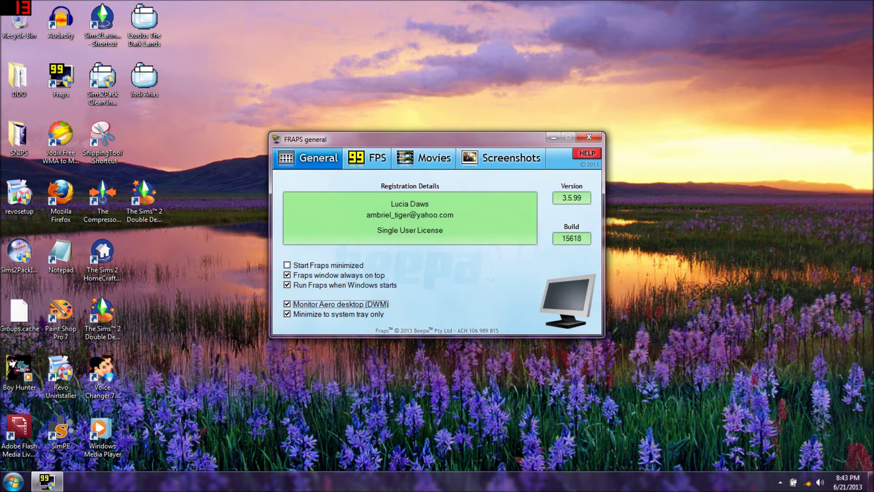
Step: Review Fraps's Movies capture settings, then open Documents from the Start menu
{"action": "left_click", "coordinate": [424, 158]}
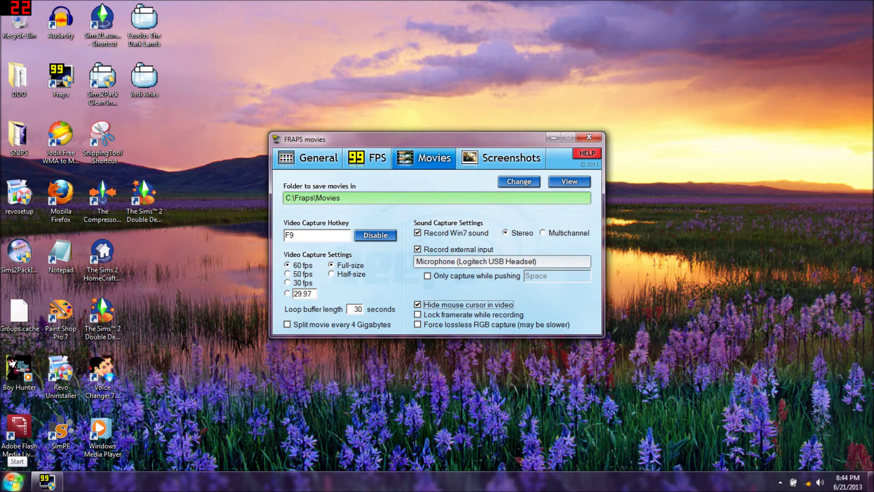
{"action": "left_click", "coordinate": [13, 482]}
{"action": "left_click", "coordinate": [13, 481]}
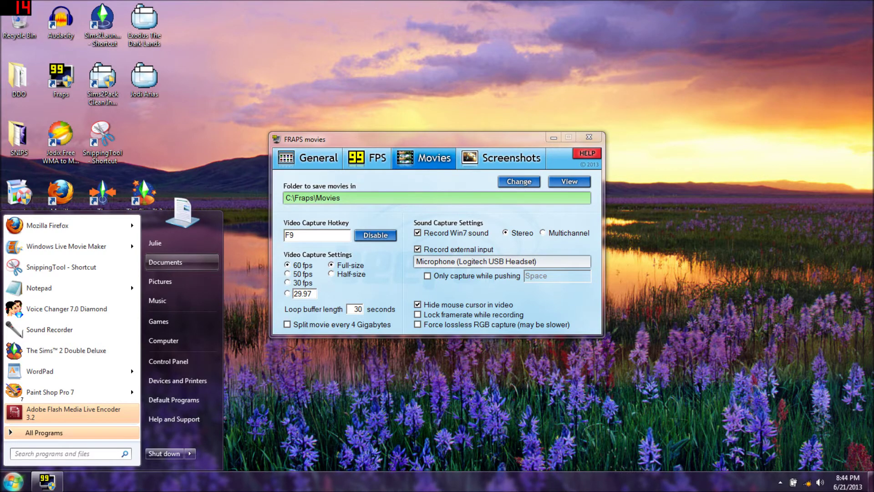
{"action": "left_click", "coordinate": [182, 262]}
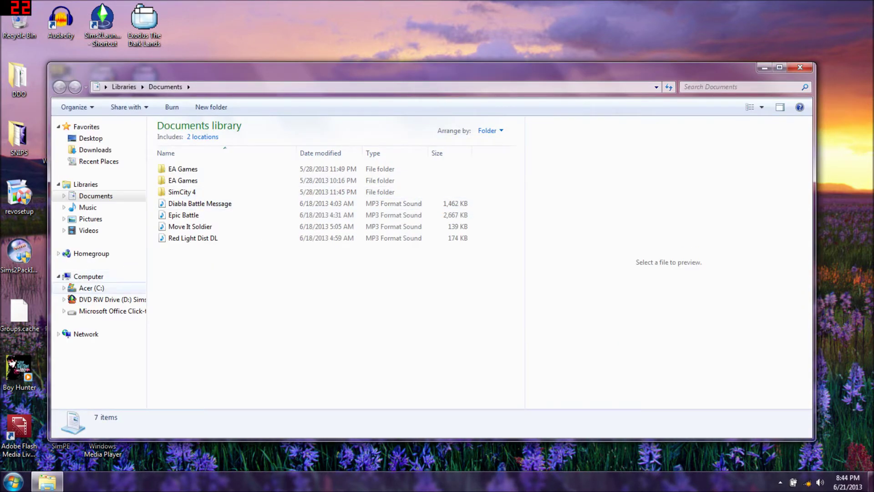
Step: Browse the Acer (C:) drive and open the Fraps folder, then its Movies folder
{"action": "left_click", "coordinate": [92, 288]}
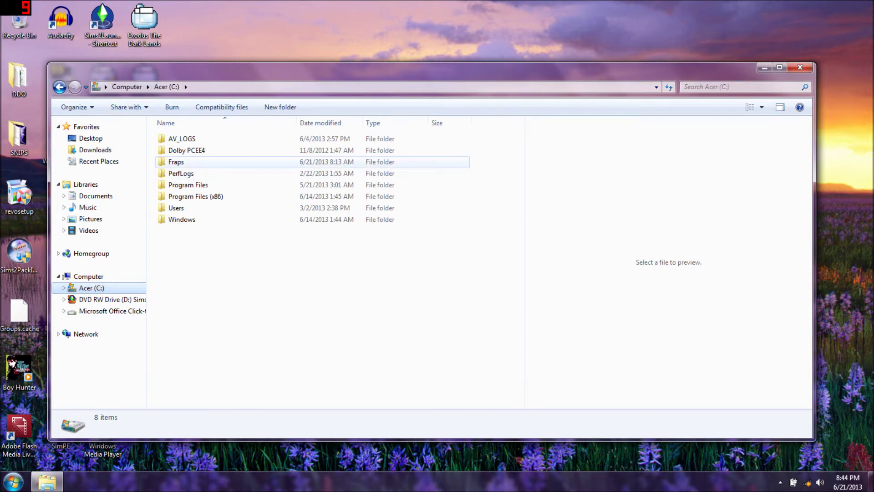
{"action": "left_click", "coordinate": [176, 162]}
{"action": "double_click", "coordinate": [177, 162]}
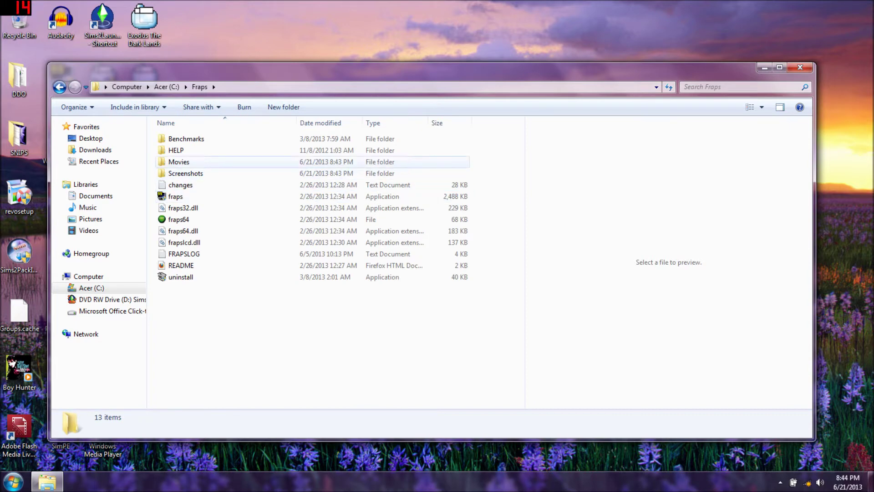
{"action": "left_click", "coordinate": [178, 162]}
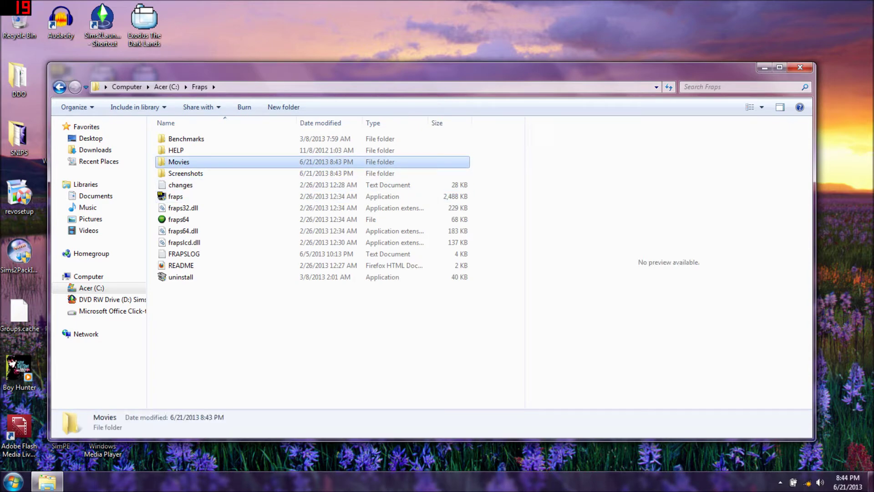
{"action": "double_click", "coordinate": [179, 163]}
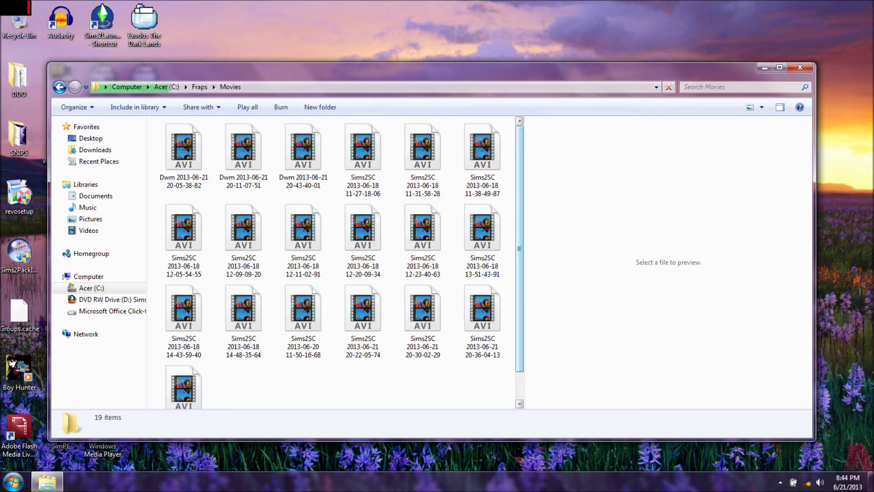
{"action": "left_click_drag", "start_coordinate": [520, 249], "coordinate": [520, 276]}
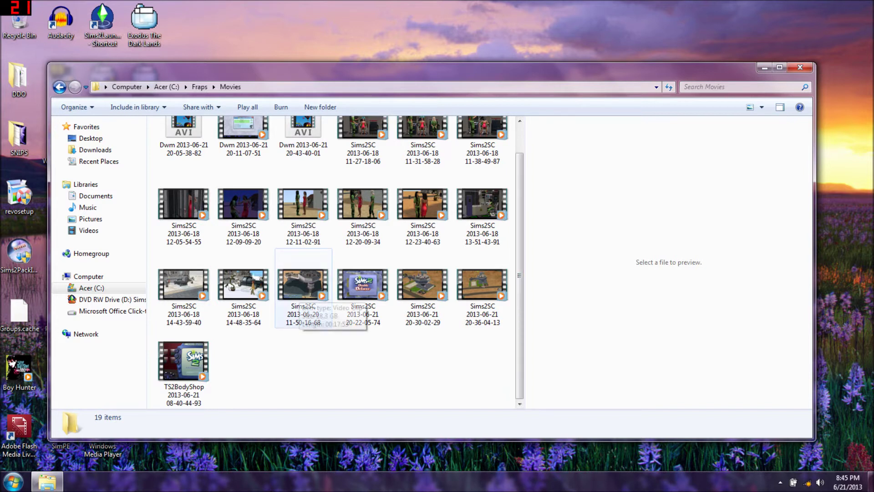
{"action": "left_click", "coordinate": [303, 289]}
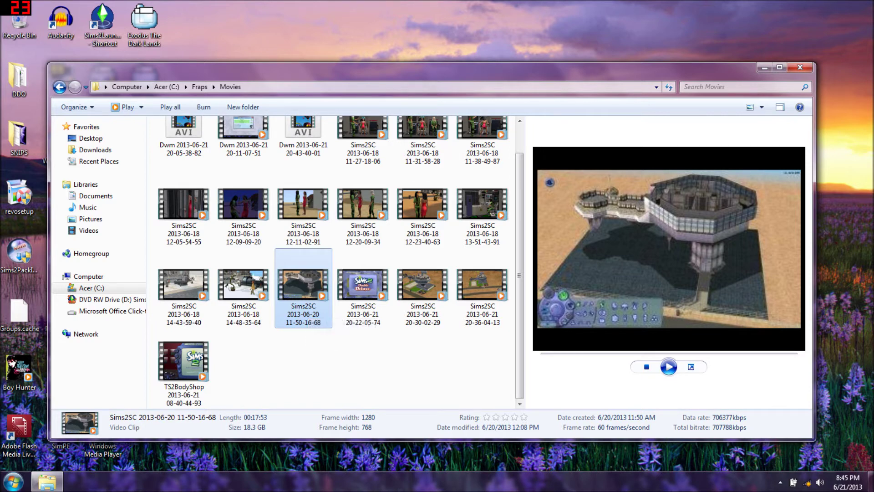
{"action": "left_click", "coordinate": [669, 367]}
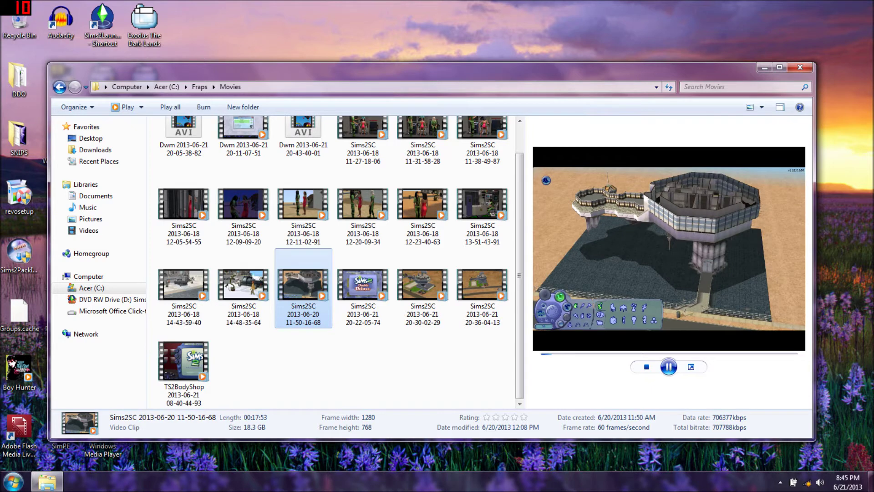
{"action": "left_click", "coordinate": [668, 367]}
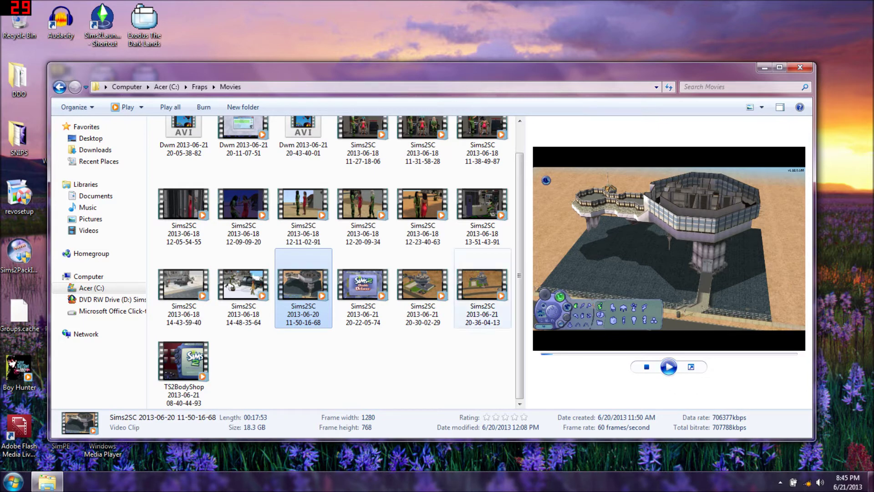
{"action": "left_click", "coordinate": [482, 291]}
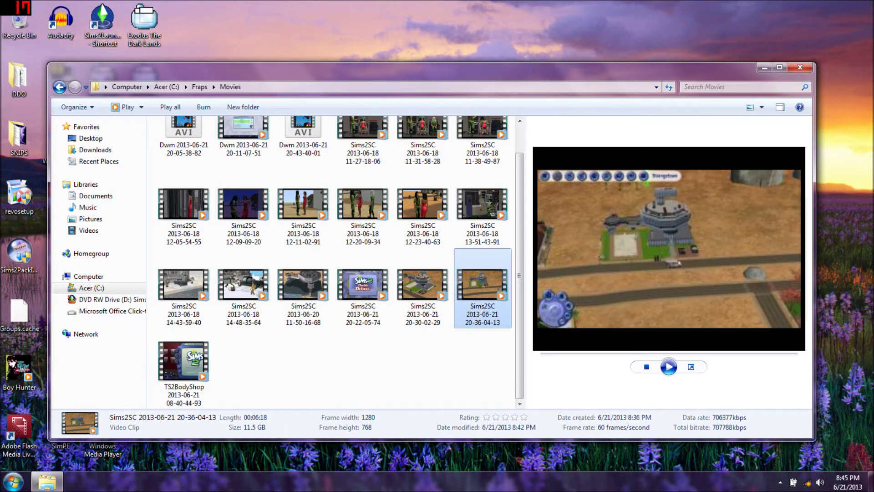
{"action": "scroll", "coordinate": [304, 242], "scroll_direction": "up", "scroll_amount": 1}
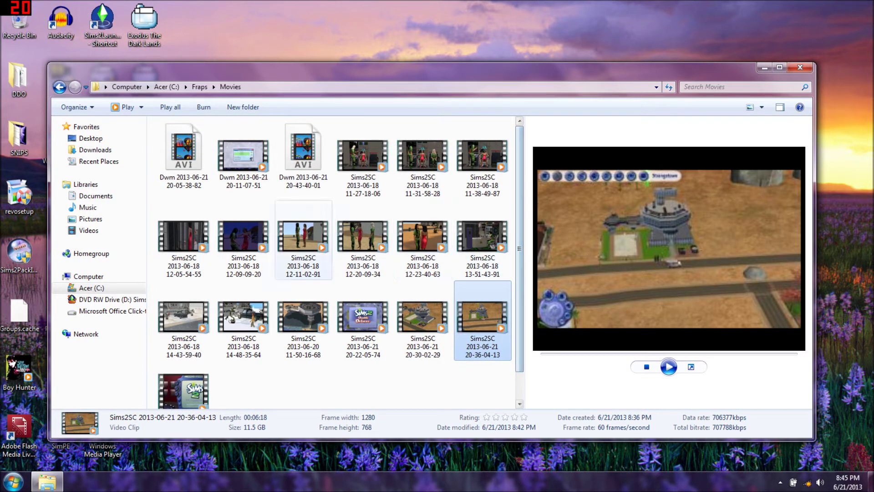
{"action": "left_click", "coordinate": [184, 156]}
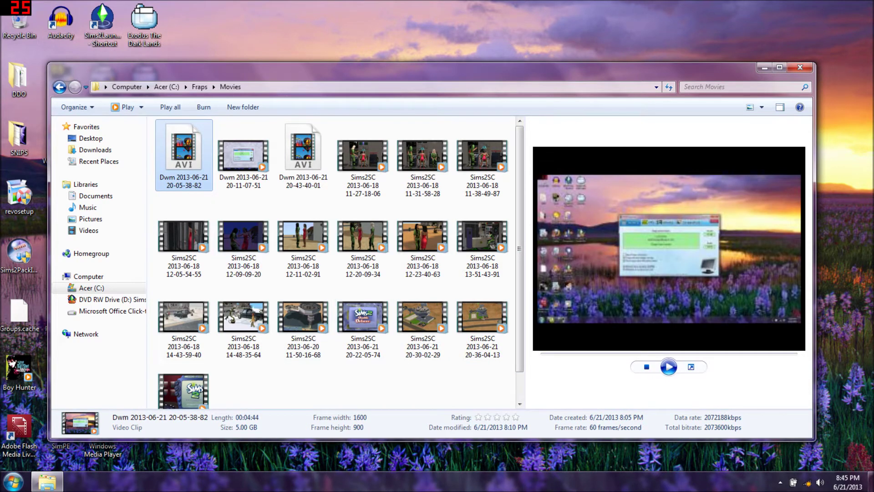
{"action": "left_click", "coordinate": [669, 367]}
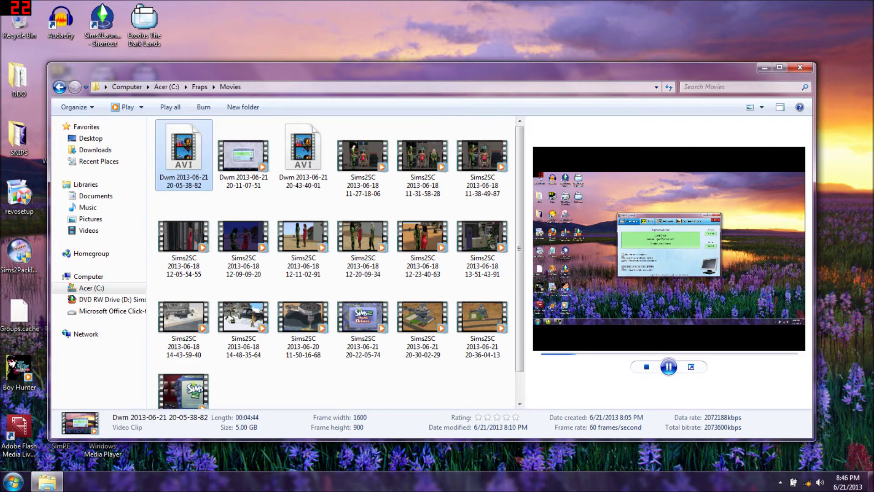
{"action": "left_click", "coordinate": [669, 367]}
{"action": "left_click", "coordinate": [244, 157]}
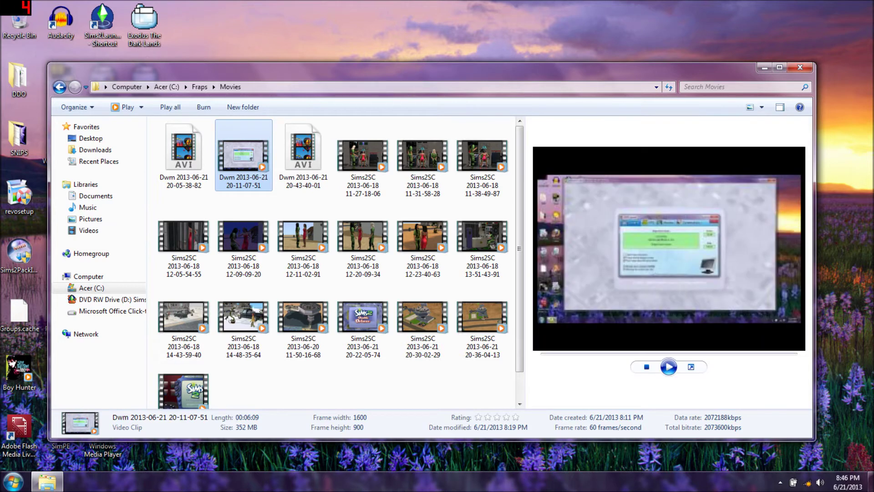
{"action": "left_click", "coordinate": [669, 366]}
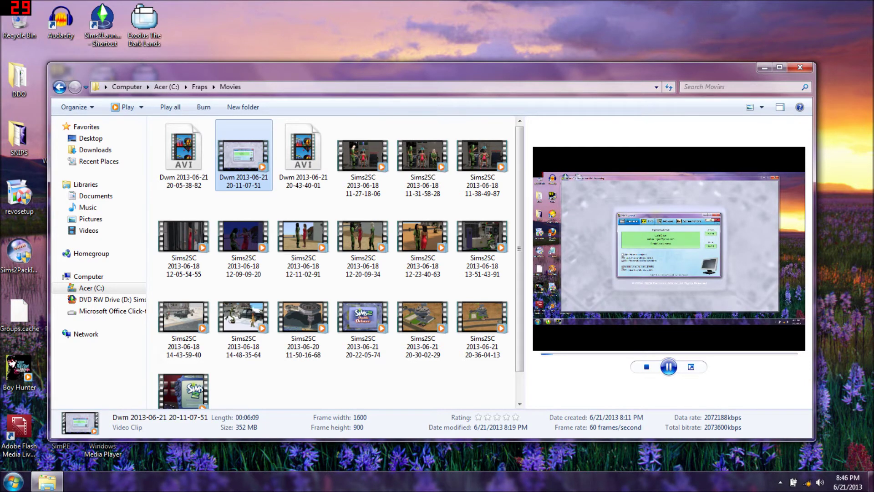
{"action": "left_click", "coordinate": [669, 366]}
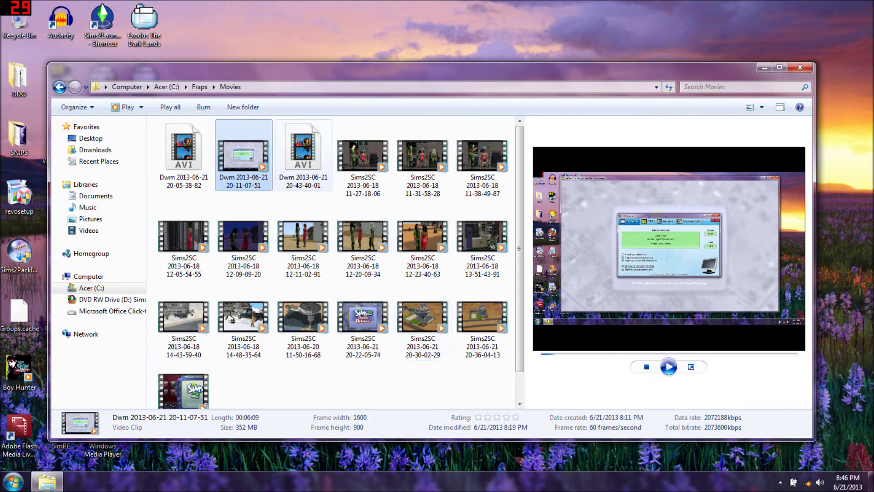
{"action": "left_click", "coordinate": [304, 155]}
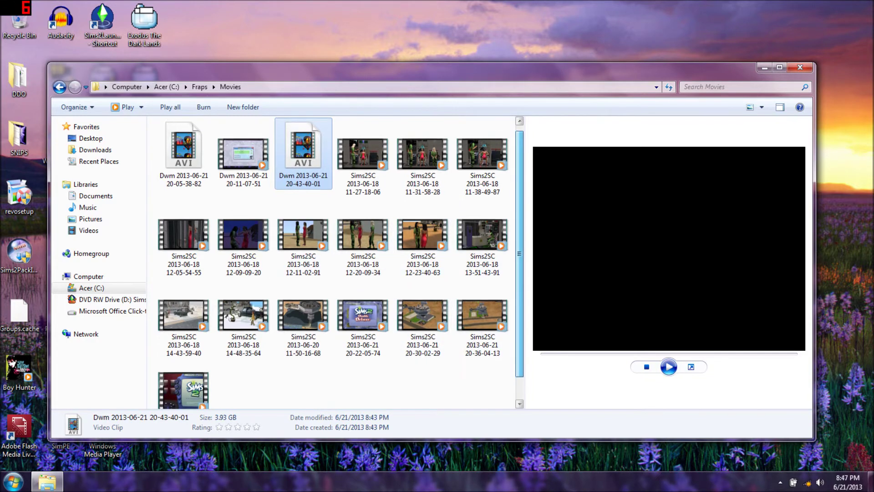
{"action": "scroll", "coordinate": [333, 262], "scroll_direction": "down", "scroll_amount": 1}
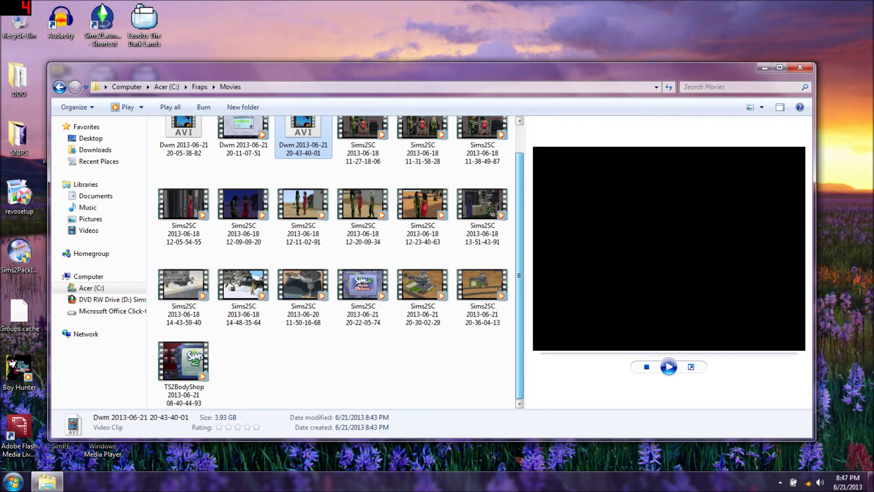
{"action": "scroll", "coordinate": [332, 261], "scroll_direction": "up", "scroll_amount": 1}
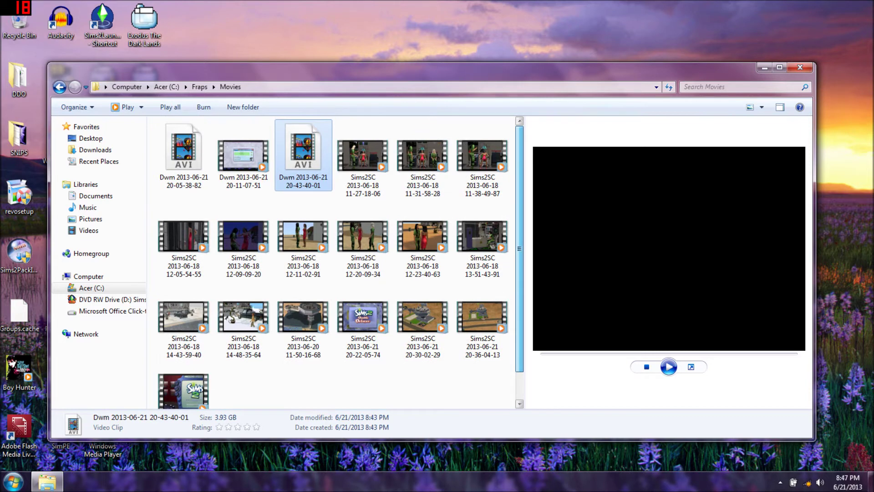
{"action": "mouse_move", "coordinate": [427, 354]}
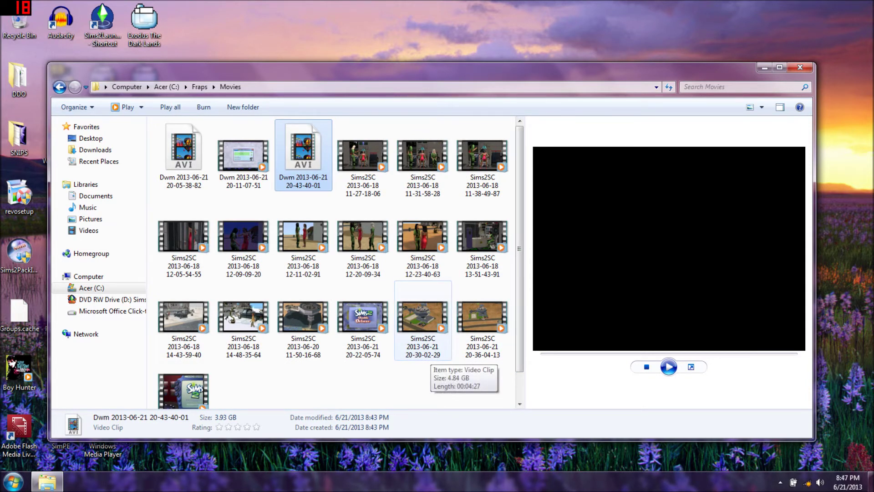
{"action": "left_click", "coordinate": [428, 354]}
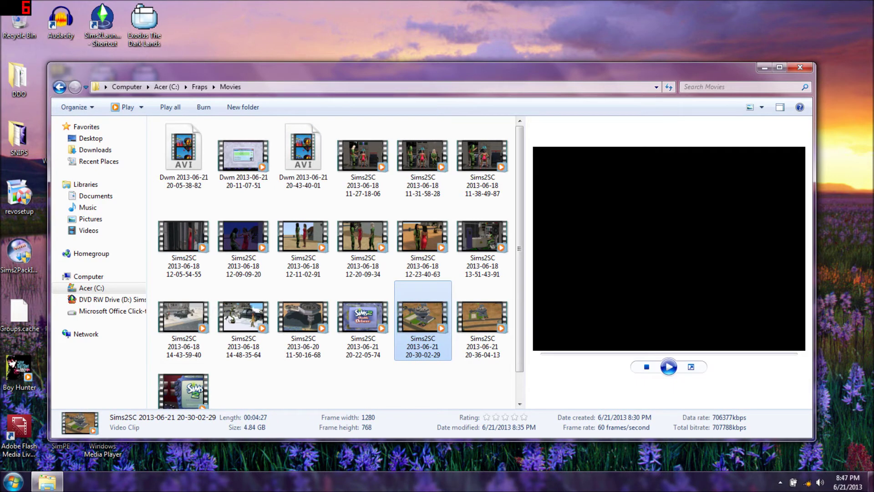
{"action": "left_click", "coordinate": [669, 366]}
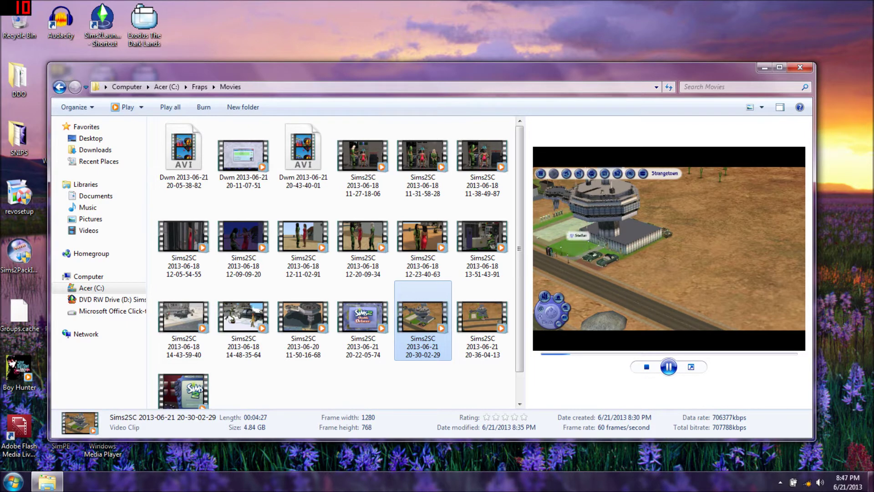
{"action": "left_click", "coordinate": [668, 366]}
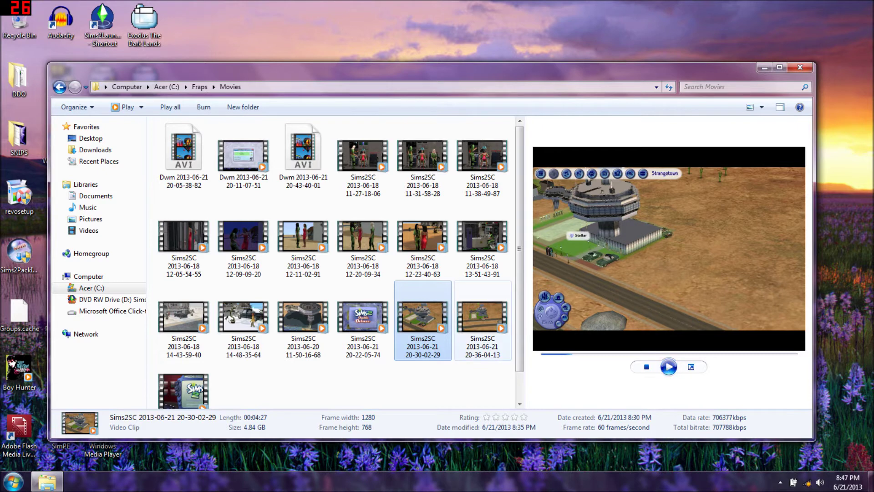
Step: Play and pause the Sims2SC 20-36-04-13 preview, then go back to the Fraps folder
{"action": "left_click", "coordinate": [483, 321]}
{"action": "left_click", "coordinate": [668, 367]}
{"action": "left_click", "coordinate": [668, 367]}
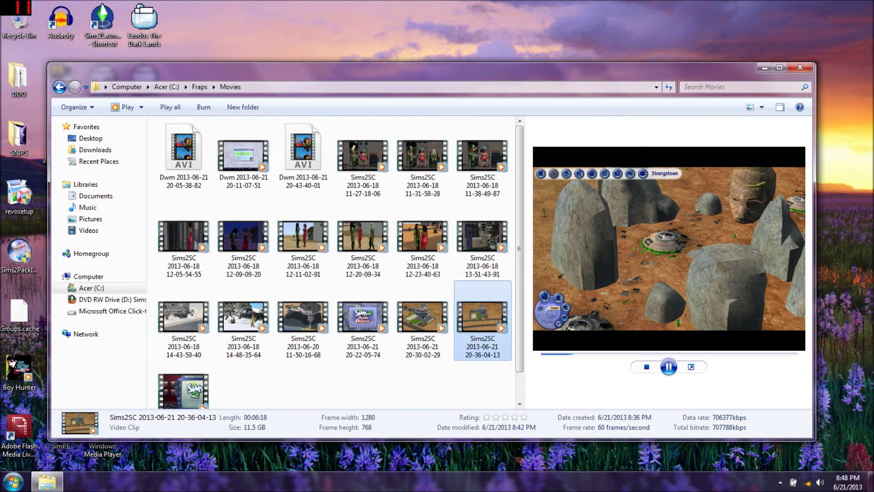
{"action": "left_click", "coordinate": [669, 367]}
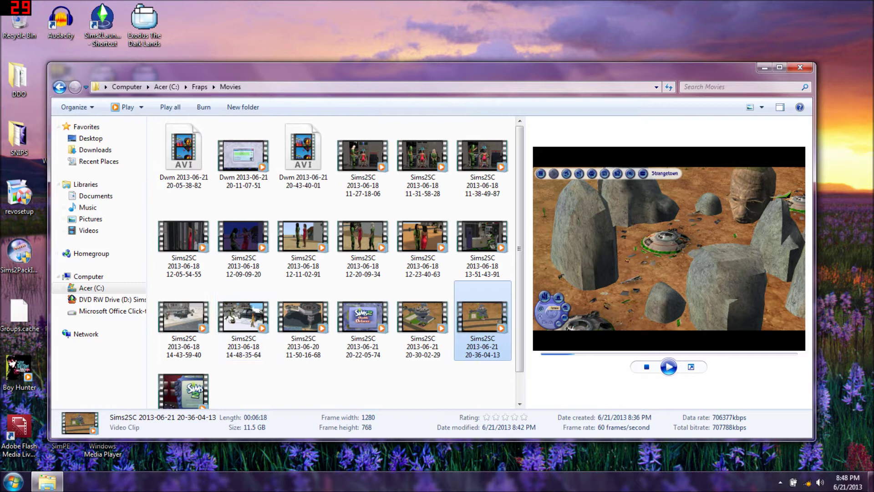
{"action": "left_click", "coordinate": [60, 87]}
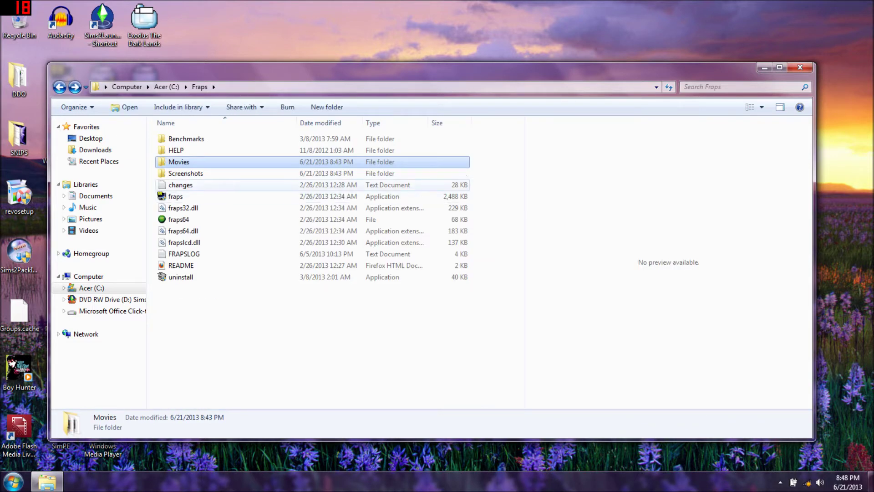
Step: Open the Fraps Screenshots folder and scroll down to the 2013-06-21 Sims2SC images
{"action": "double_click", "coordinate": [186, 173]}
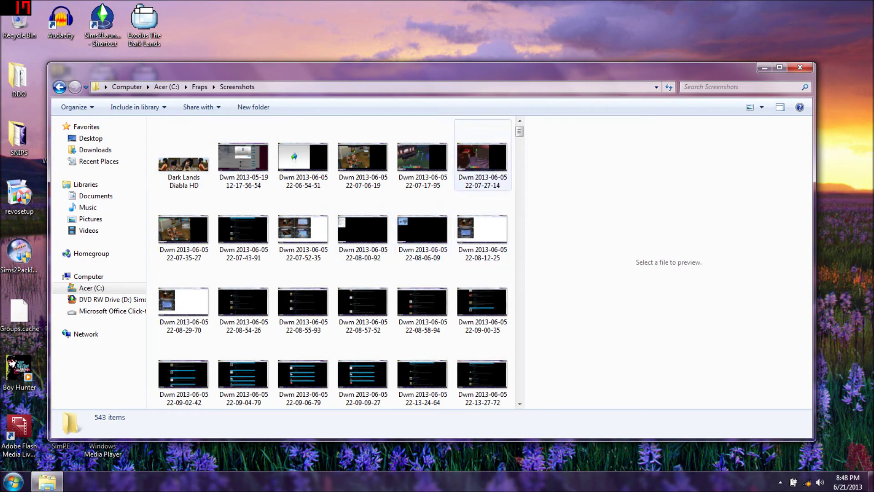
{"action": "scroll", "coordinate": [412, 129], "scroll_direction": "down", "scroll_amount": 15}
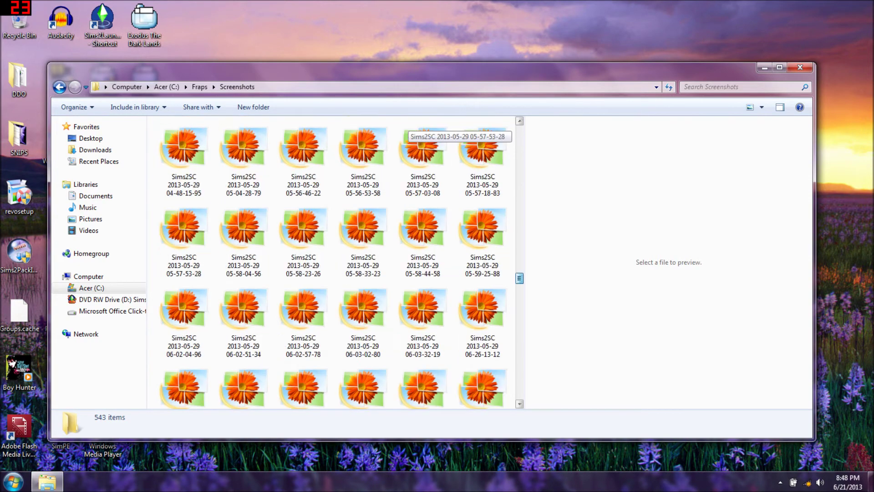
{"action": "scroll", "coordinate": [412, 130], "scroll_direction": "down", "scroll_amount": 10}
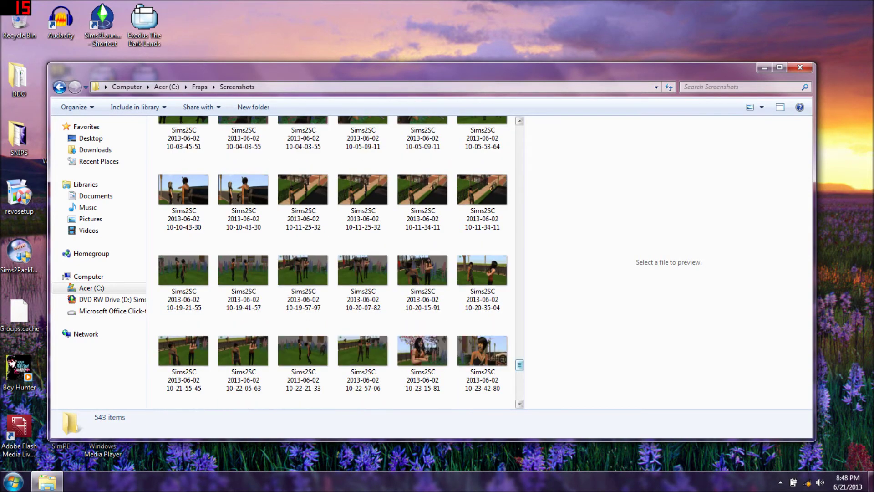
{"action": "scroll", "coordinate": [410, 360], "scroll_direction": "down", "scroll_amount": 4}
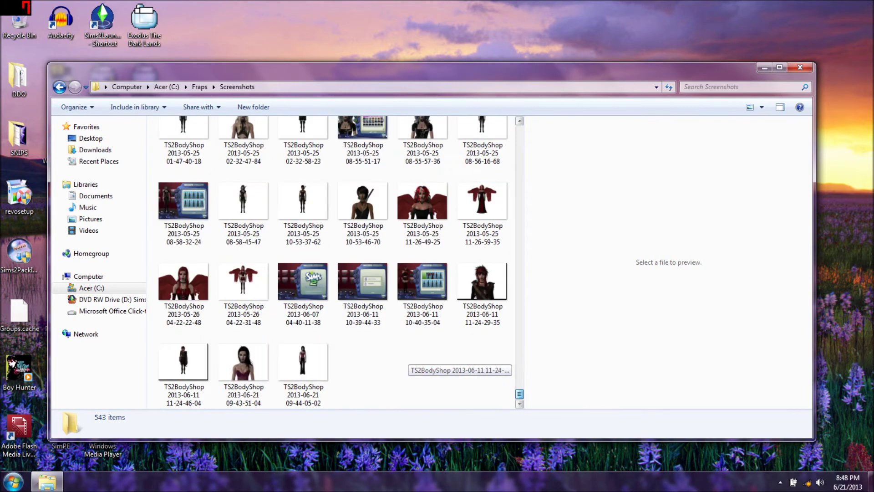
{"action": "scroll", "coordinate": [410, 362], "scroll_direction": "up", "scroll_amount": 8}
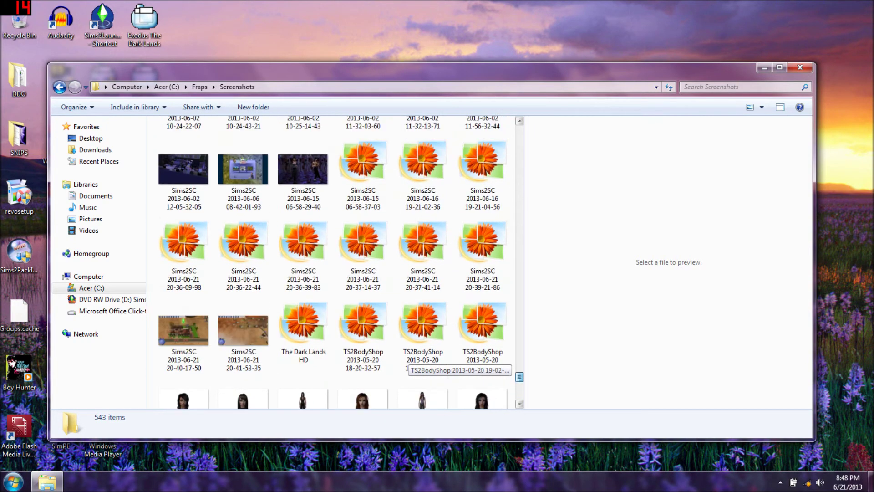
{"action": "scroll", "coordinate": [410, 362], "scroll_direction": "down", "scroll_amount": 2}
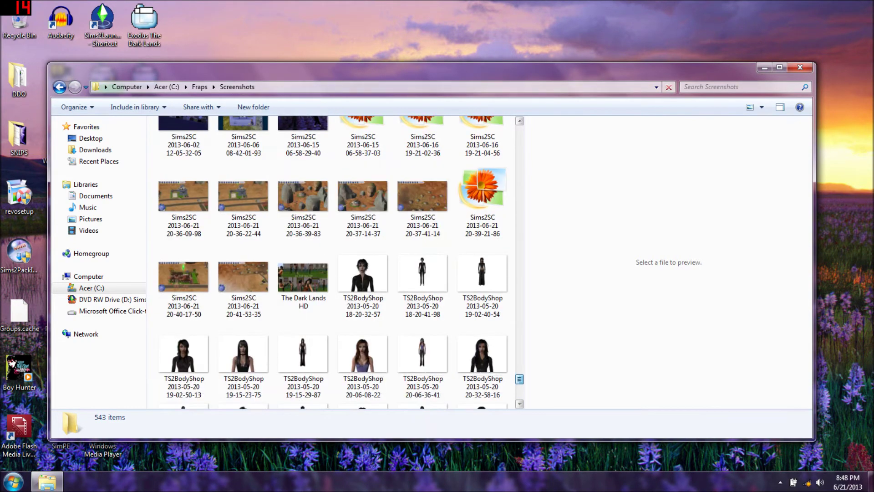
Step: Preview the Strangetown screenshots from 20-41-53-35 back to 20-36-09-98 one by one
{"action": "left_click", "coordinate": [243, 280]}
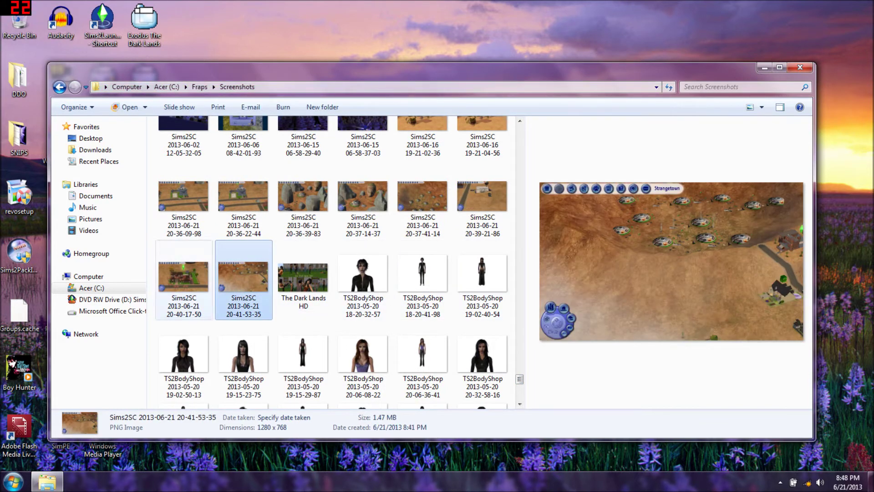
{"action": "left_click", "coordinate": [184, 280]}
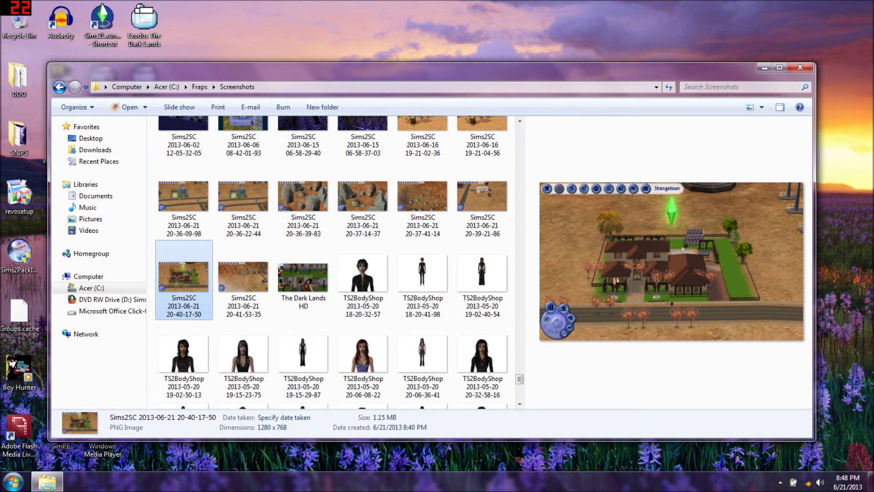
{"action": "left_click", "coordinate": [483, 201]}
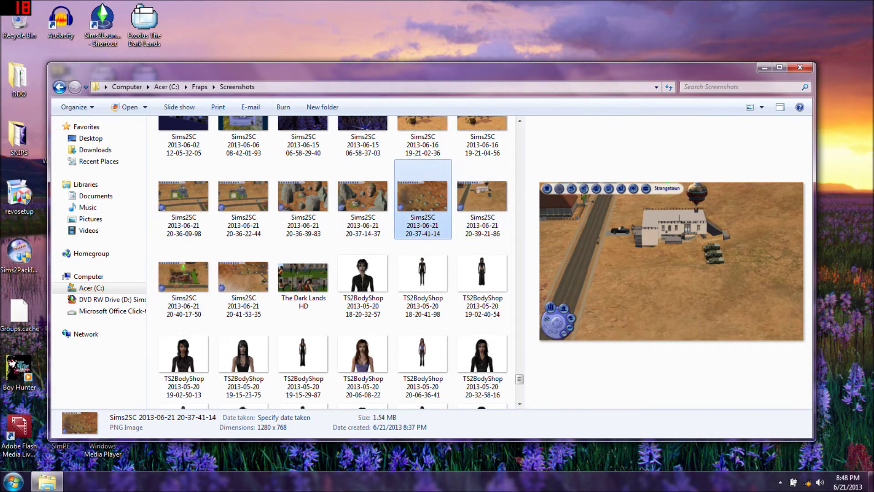
{"action": "left_click", "coordinate": [363, 200]}
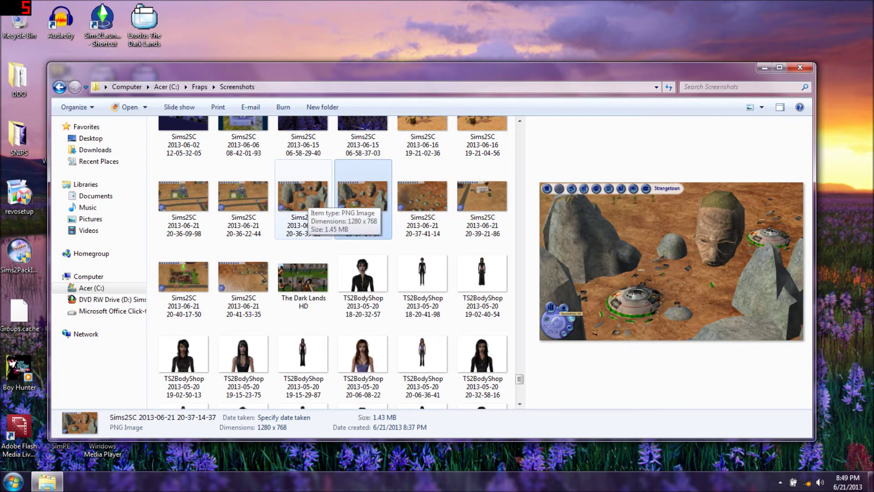
{"action": "left_click", "coordinate": [308, 200]}
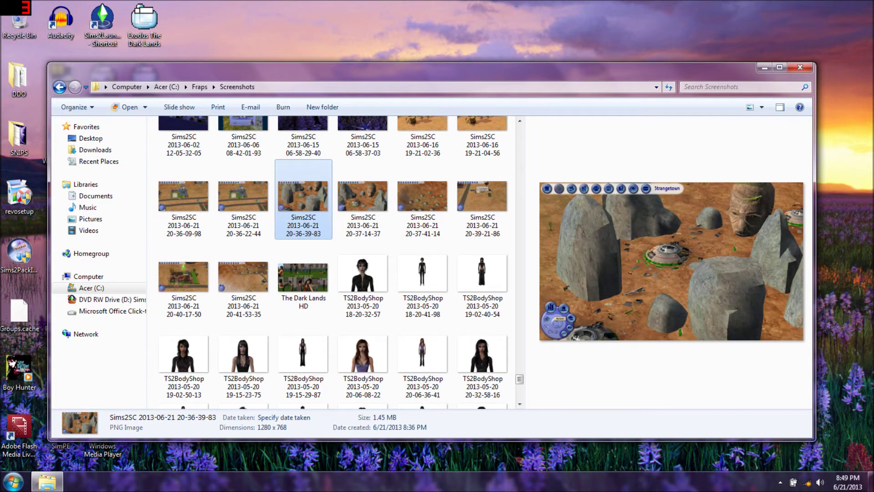
{"action": "left_click", "coordinate": [245, 199]}
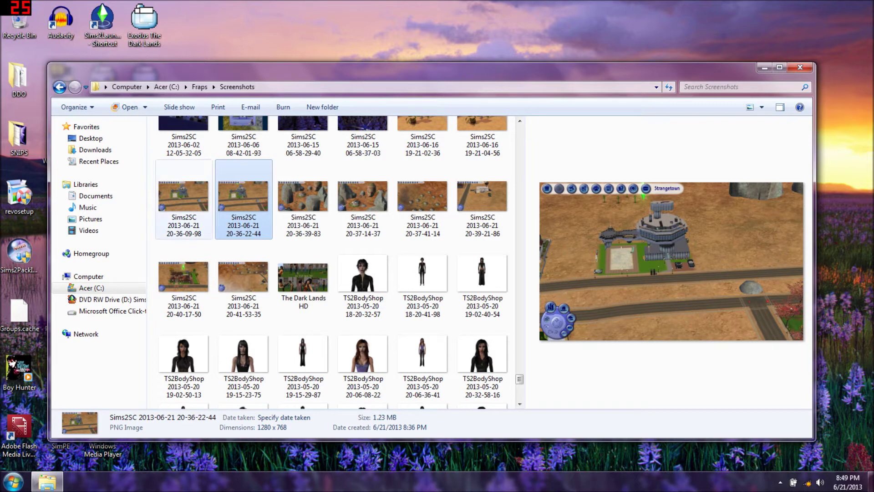
{"action": "left_click", "coordinate": [184, 200]}
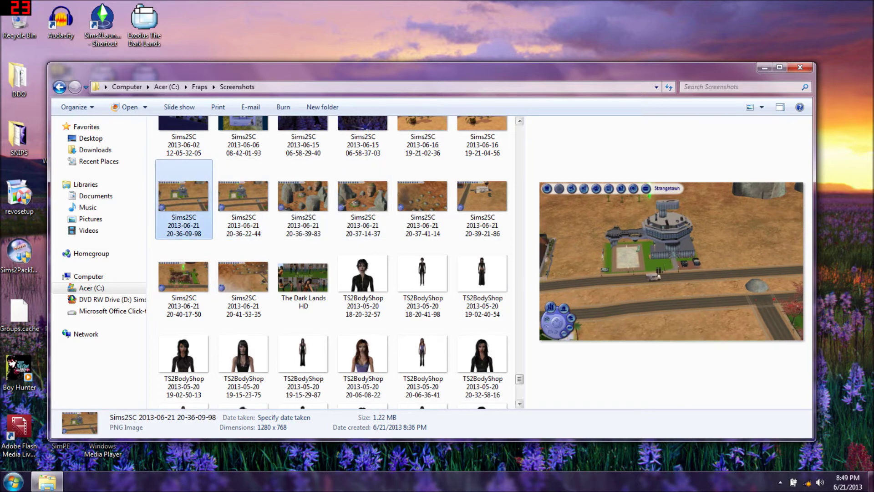
Step: Scroll up and re-preview screenshots 20-39-21-86, 20-37-41-14, 20-37-14-37 and 20-36-39-83
{"action": "scroll", "coordinate": [339, 262], "scroll_direction": "up", "scroll_amount": 3}
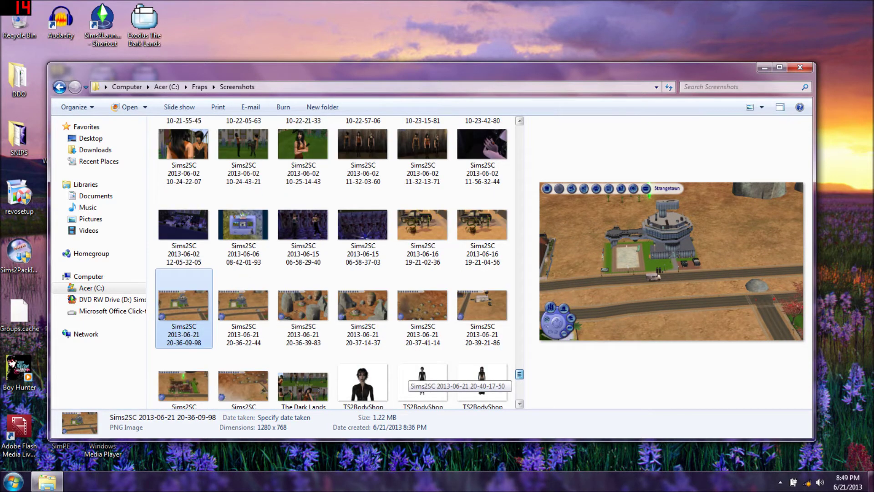
{"action": "left_click", "coordinate": [482, 309]}
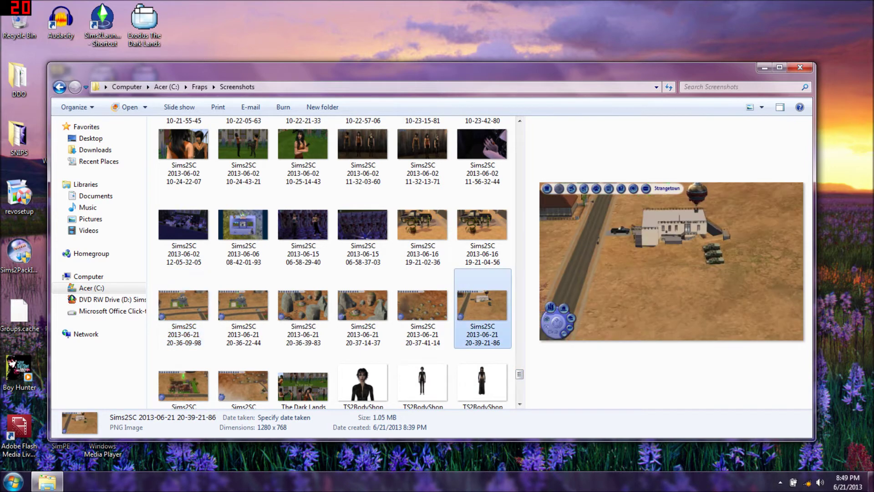
{"action": "left_click", "coordinate": [423, 309]}
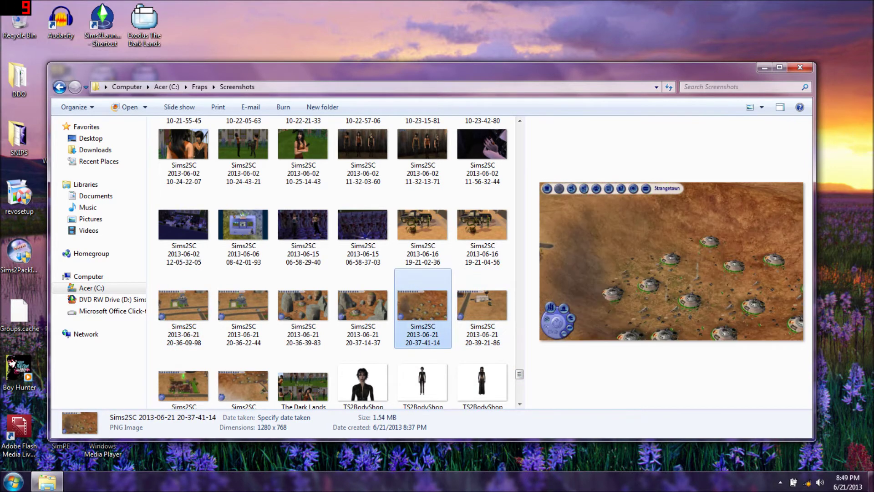
{"action": "left_click", "coordinate": [363, 309]}
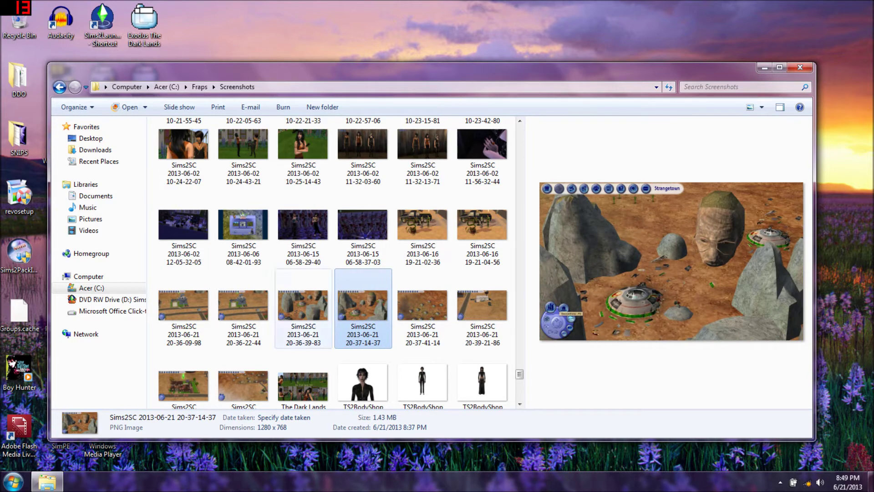
{"action": "left_click", "coordinate": [298, 303]}
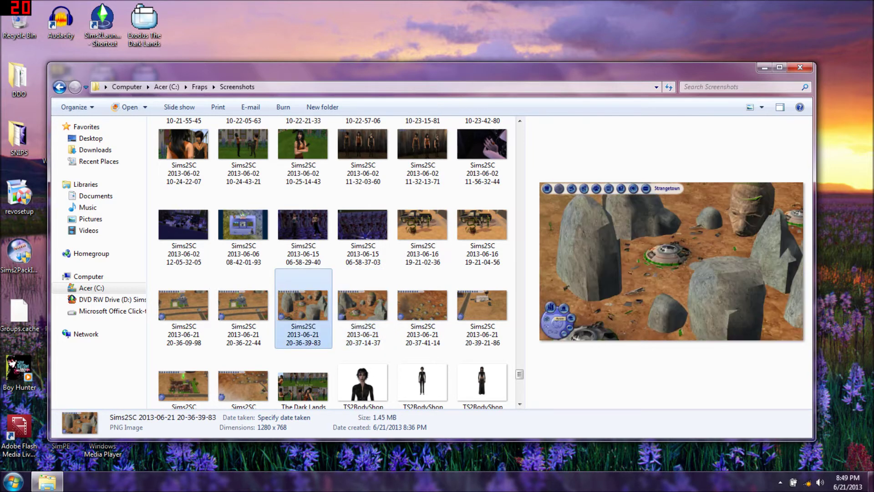
Step: Preview screenshots 20-36-22-44, 20-36-09-98, 20-39-21-86, 20-37-41-14 and 20-41-53-35, then close Explorer
{"action": "left_click", "coordinate": [243, 308]}
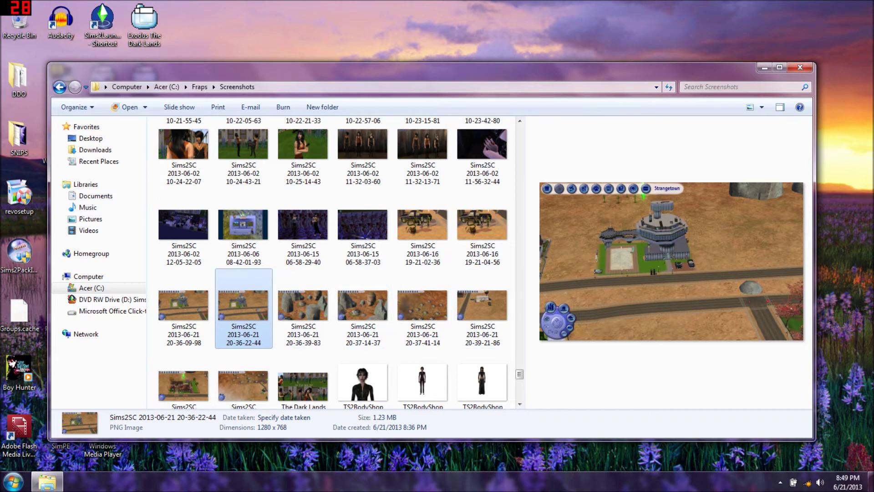
{"action": "left_click", "coordinate": [183, 308]}
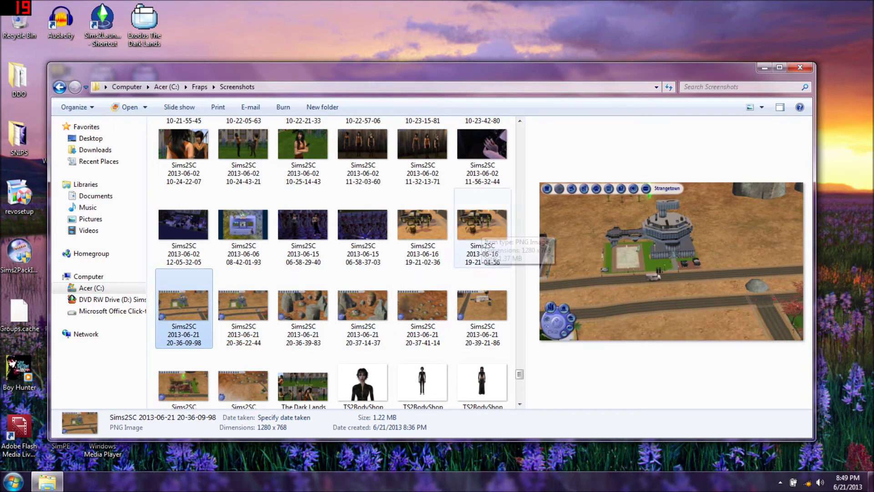
{"action": "left_click", "coordinate": [482, 305]}
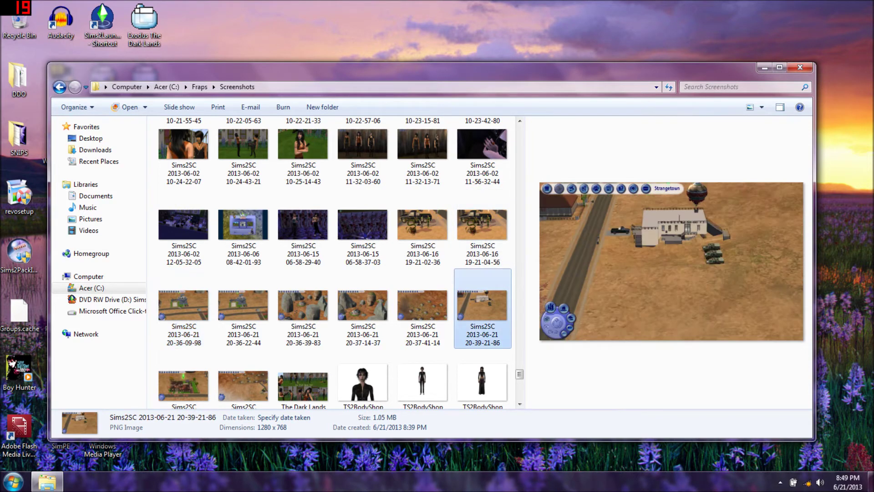
{"action": "left_click", "coordinate": [422, 305]}
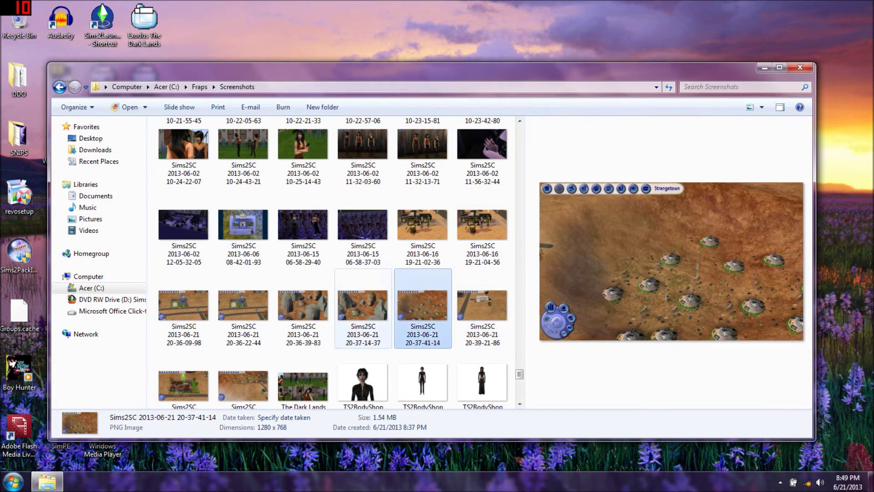
{"action": "left_click", "coordinate": [243, 384]}
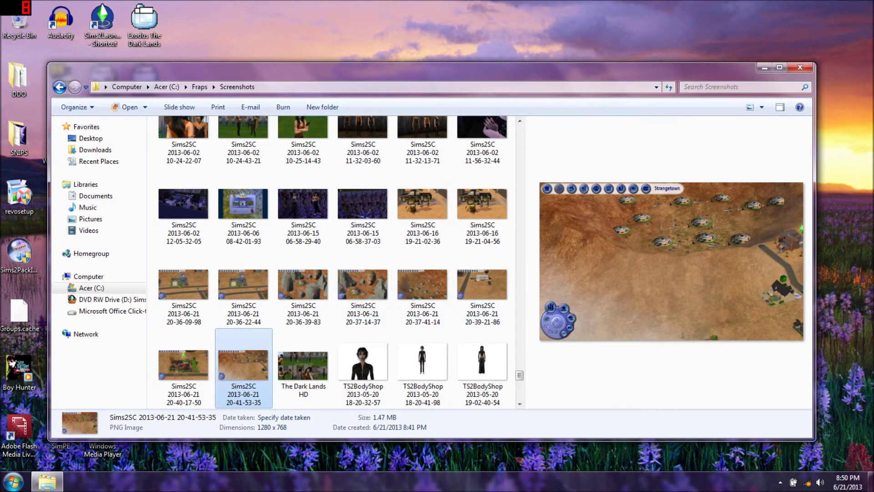
{"action": "left_click", "coordinate": [800, 67]}
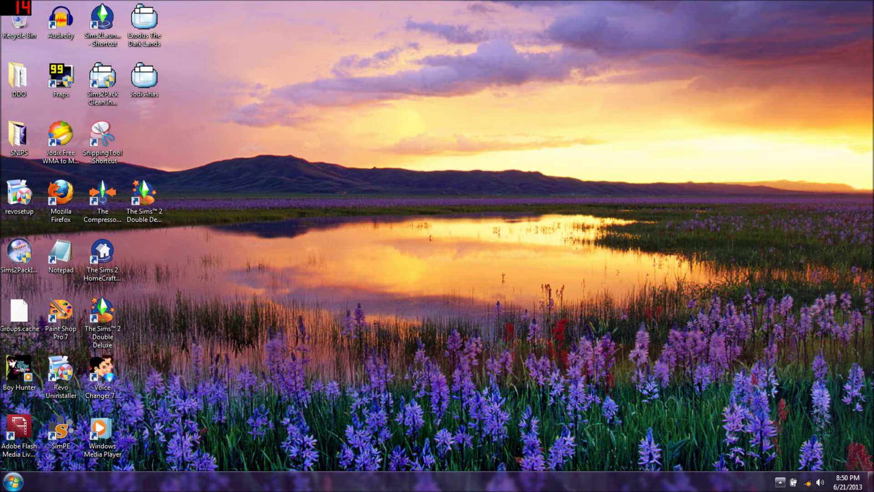
Step: Open Fraps from the system tray and show its General page with version 3.5.99 details
{"action": "left_click", "coordinate": [780, 482]}
{"action": "left_click", "coordinate": [771, 425]}
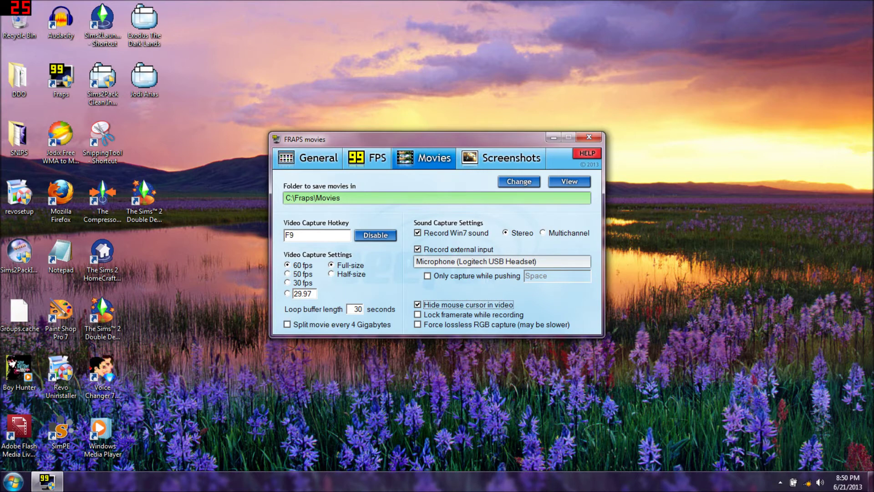
{"action": "left_click", "coordinate": [309, 158]}
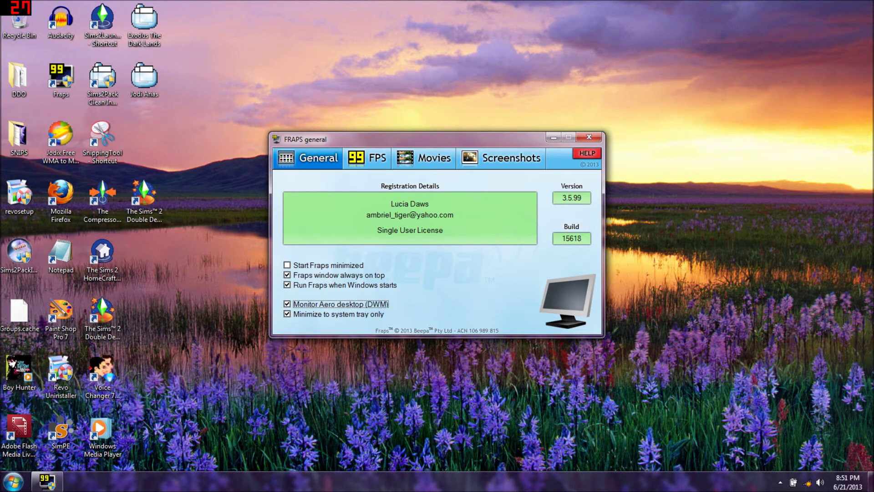
Step: Switch Fraps to its FPS page, with benchmarks saved to C:\Fraps\Benchmarks
{"action": "left_click", "coordinate": [367, 158]}
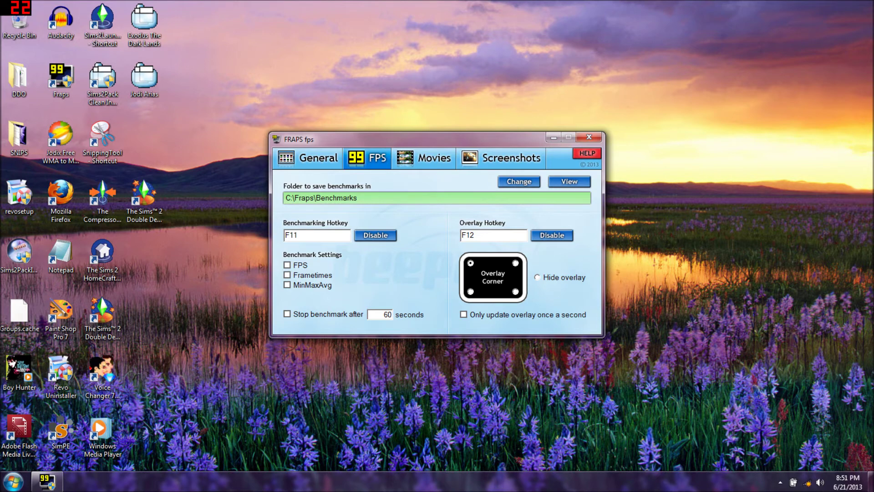
Step: Show the Fraps Movies page: 60 fps full-size capture into C:\Fraps\Movies, hotkey F9
{"action": "left_click", "coordinate": [425, 158]}
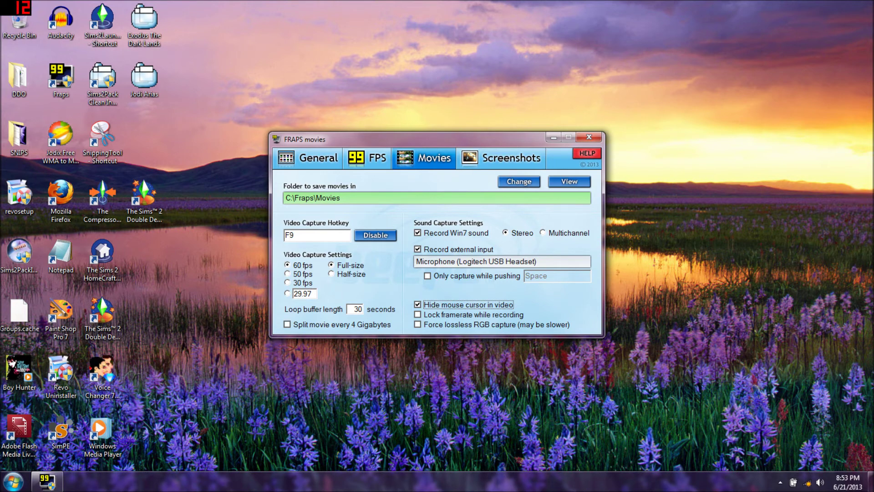
Step: View the Fraps Screenshots page (PNG to C:\Fraps\Screenshots, hotkey F10), then minimize Fraps
{"action": "left_click", "coordinate": [502, 159]}
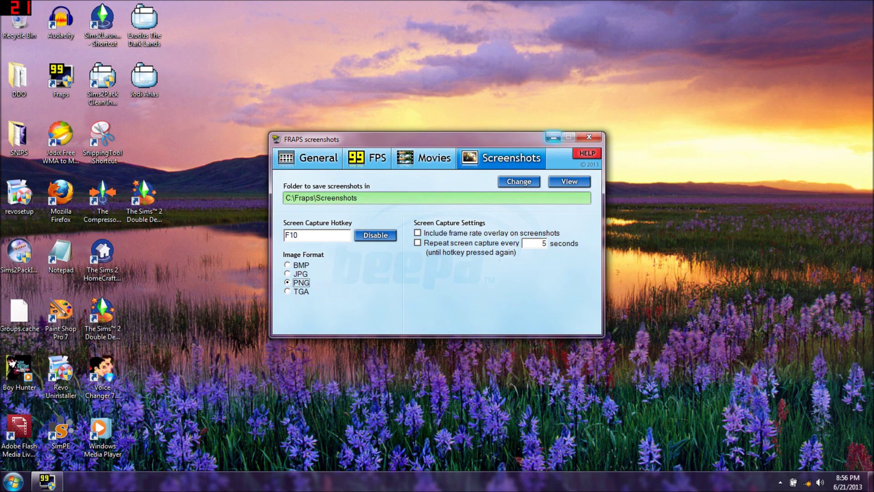
{"action": "left_click", "coordinate": [553, 137]}
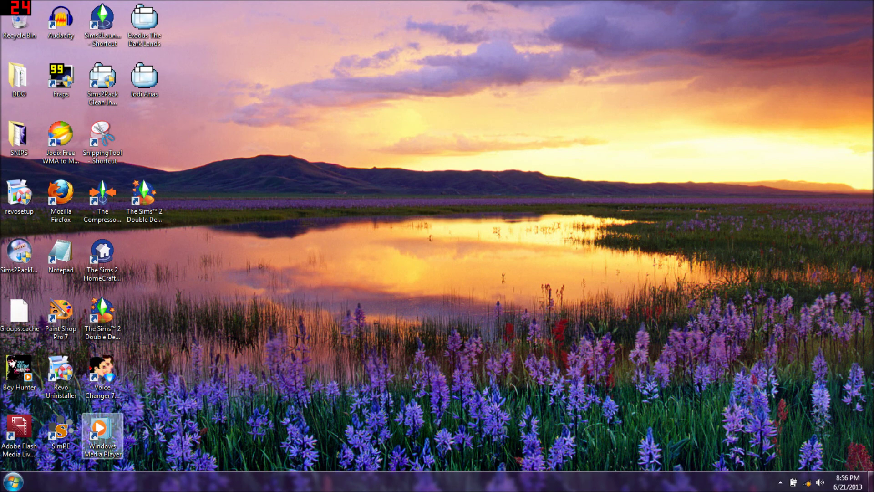
Step: Go via Start > Computer to C:\Fraps\Movies, browse the 19 clips, then return to C:\Fraps
{"action": "left_click", "coordinate": [13, 481]}
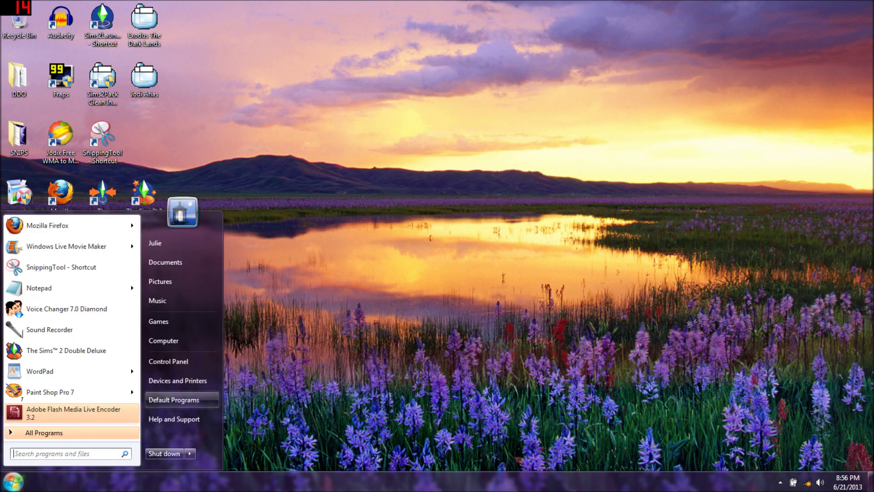
{"action": "left_click", "coordinate": [164, 341]}
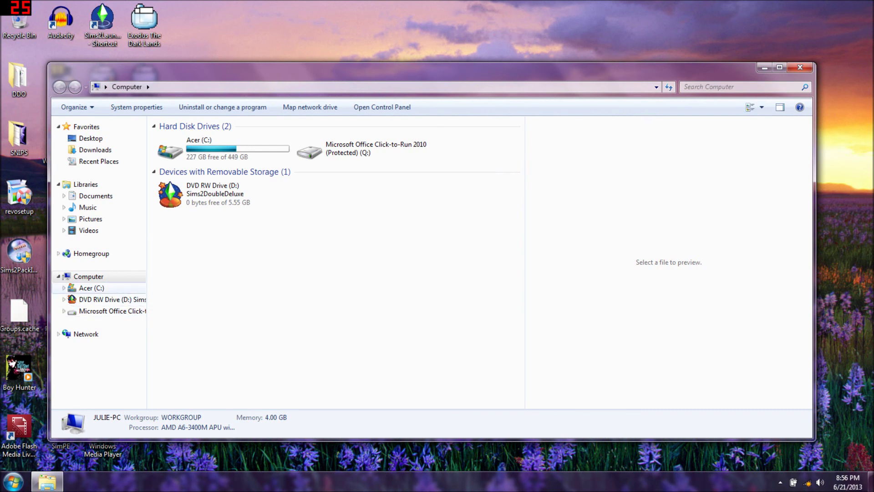
{"action": "left_click", "coordinate": [92, 288]}
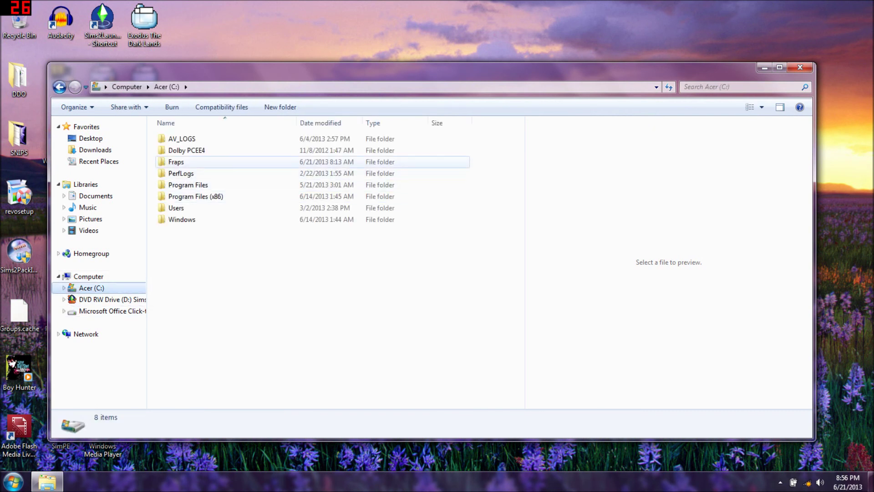
{"action": "double_click", "coordinate": [176, 162]}
{"action": "left_click", "coordinate": [178, 162]}
{"action": "double_click", "coordinate": [178, 162]}
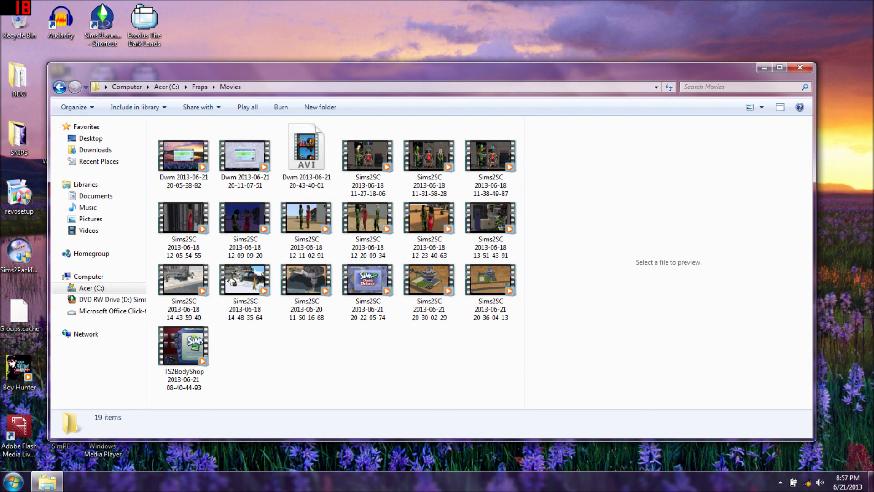
{"action": "left_click", "coordinate": [60, 87]}
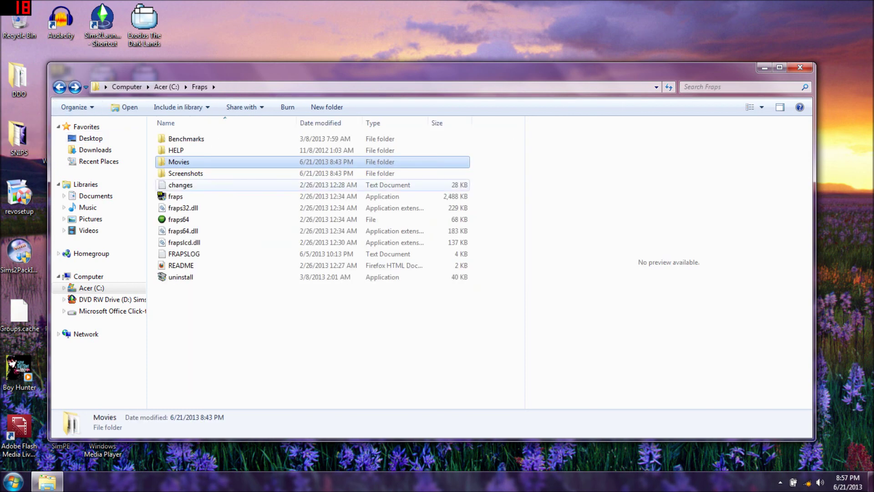
Step: Open C:\Fraps\Screenshots, scroll through its 543 images, then close the Explorer window
{"action": "double_click", "coordinate": [186, 174]}
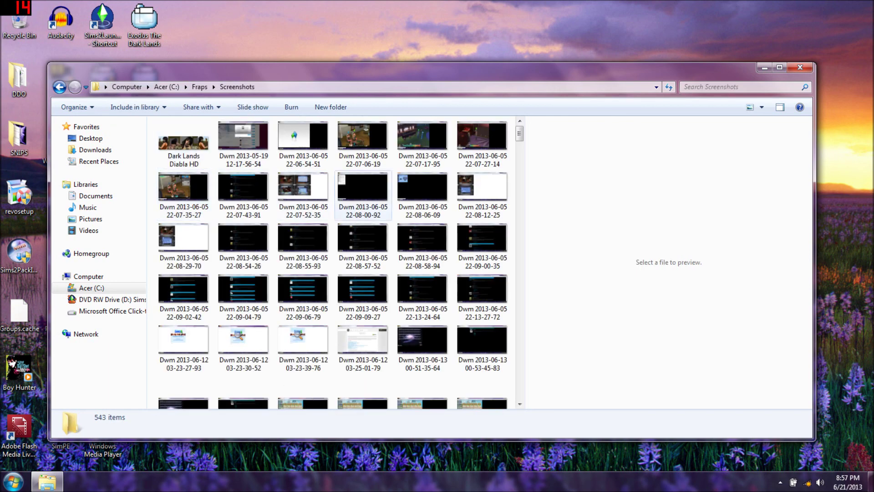
{"action": "scroll", "coordinate": [423, 228], "scroll_direction": "down", "scroll_amount": 5}
{"action": "scroll", "coordinate": [423, 210], "scroll_direction": "down", "scroll_amount": 5}
{"action": "scroll", "coordinate": [423, 219], "scroll_direction": "down", "scroll_amount": 10}
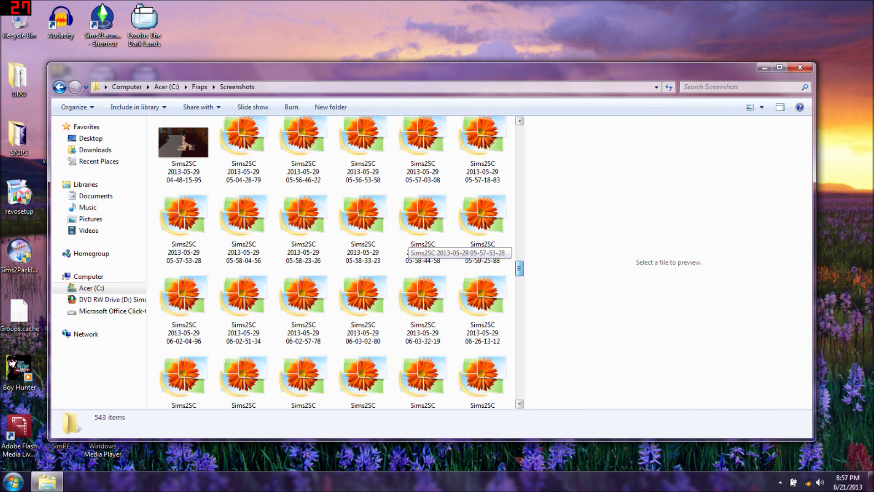
{"action": "scroll", "coordinate": [423, 242], "scroll_direction": "down", "scroll_amount": 10}
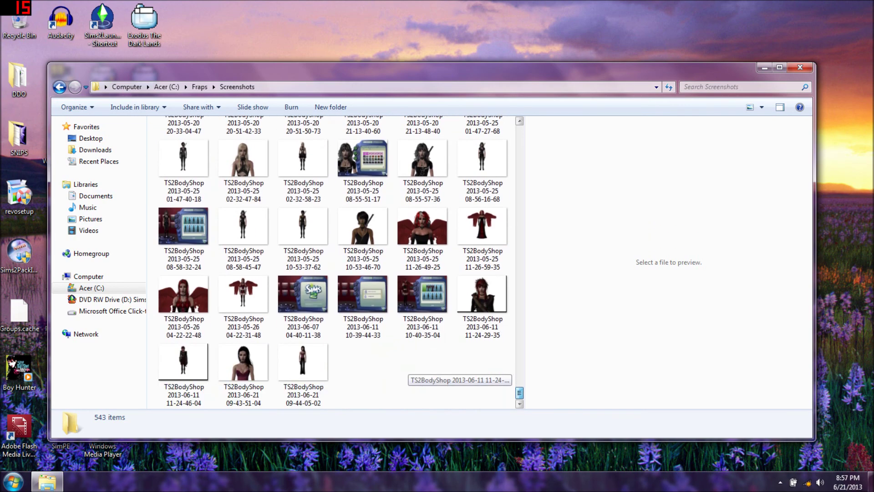
{"action": "scroll", "coordinate": [423, 371], "scroll_direction": "up", "scroll_amount": 2}
{"action": "scroll", "coordinate": [423, 371], "scroll_direction": "up", "scroll_amount": 6}
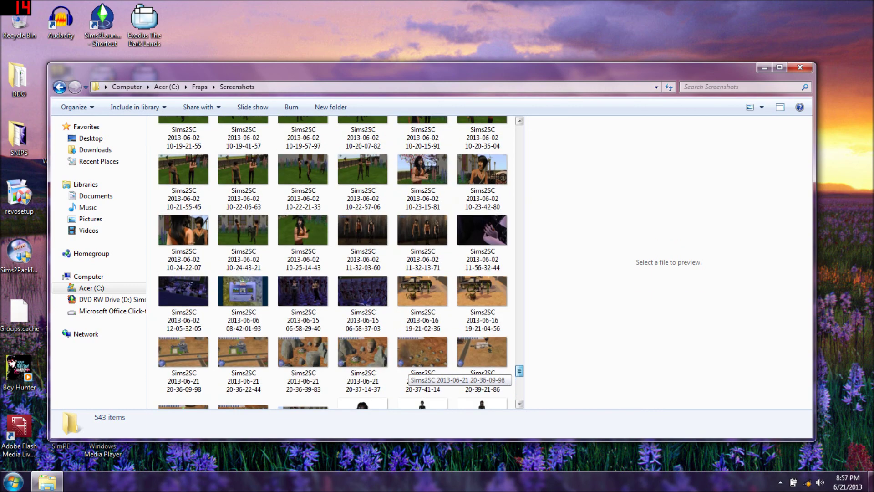
{"action": "scroll", "coordinate": [423, 371], "scroll_direction": "down", "scroll_amount": 1}
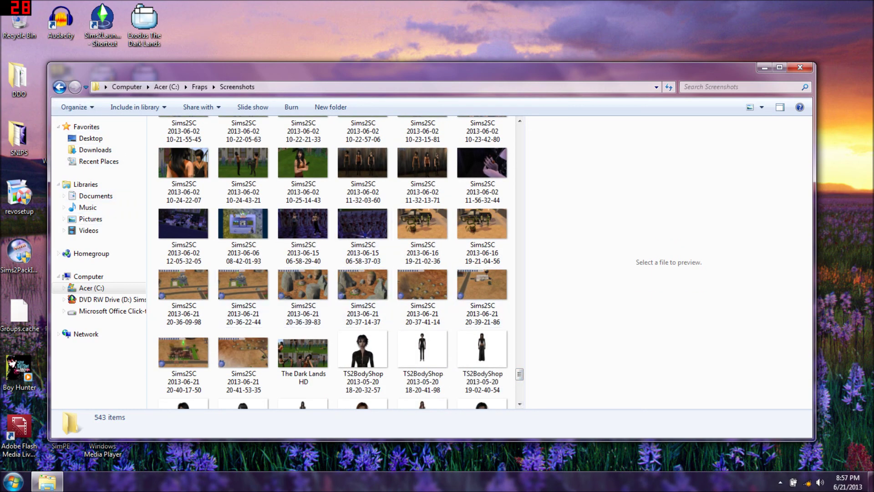
{"action": "left_click", "coordinate": [800, 67]}
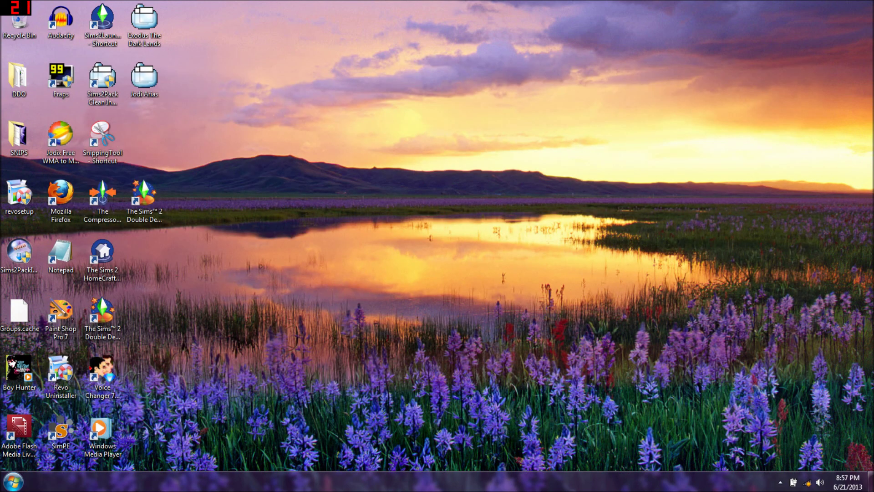